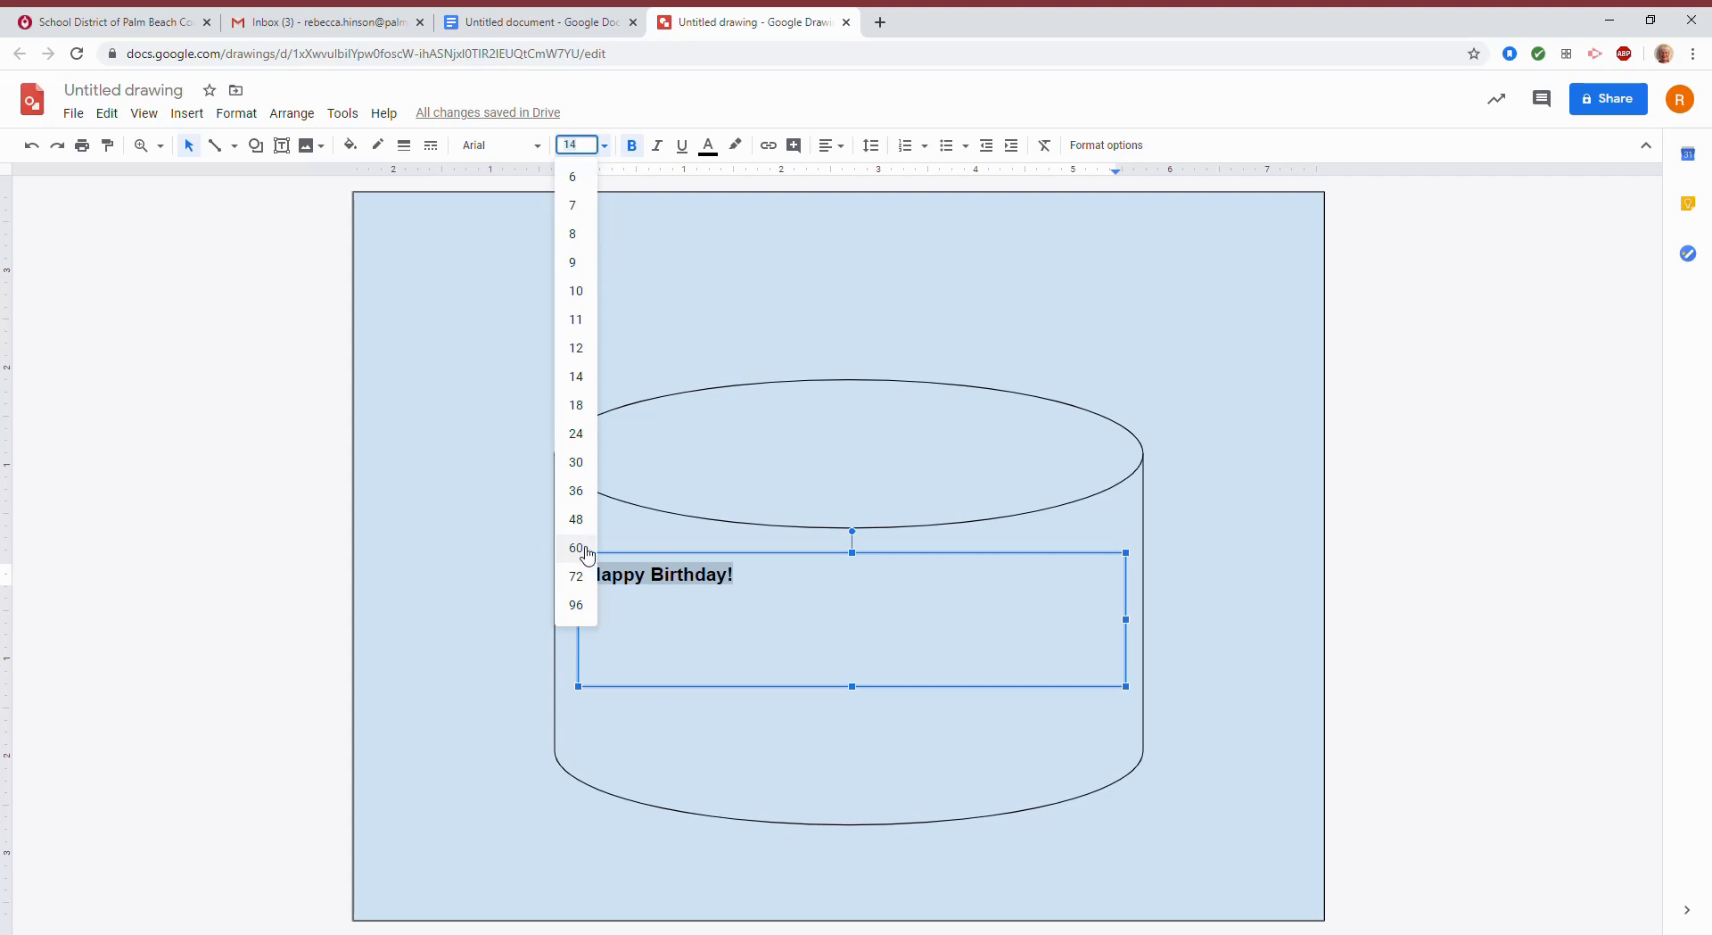
Resize the 'Happy Birthday!' text from 60 to 48 pt so it fits on one line.
click(576, 548)
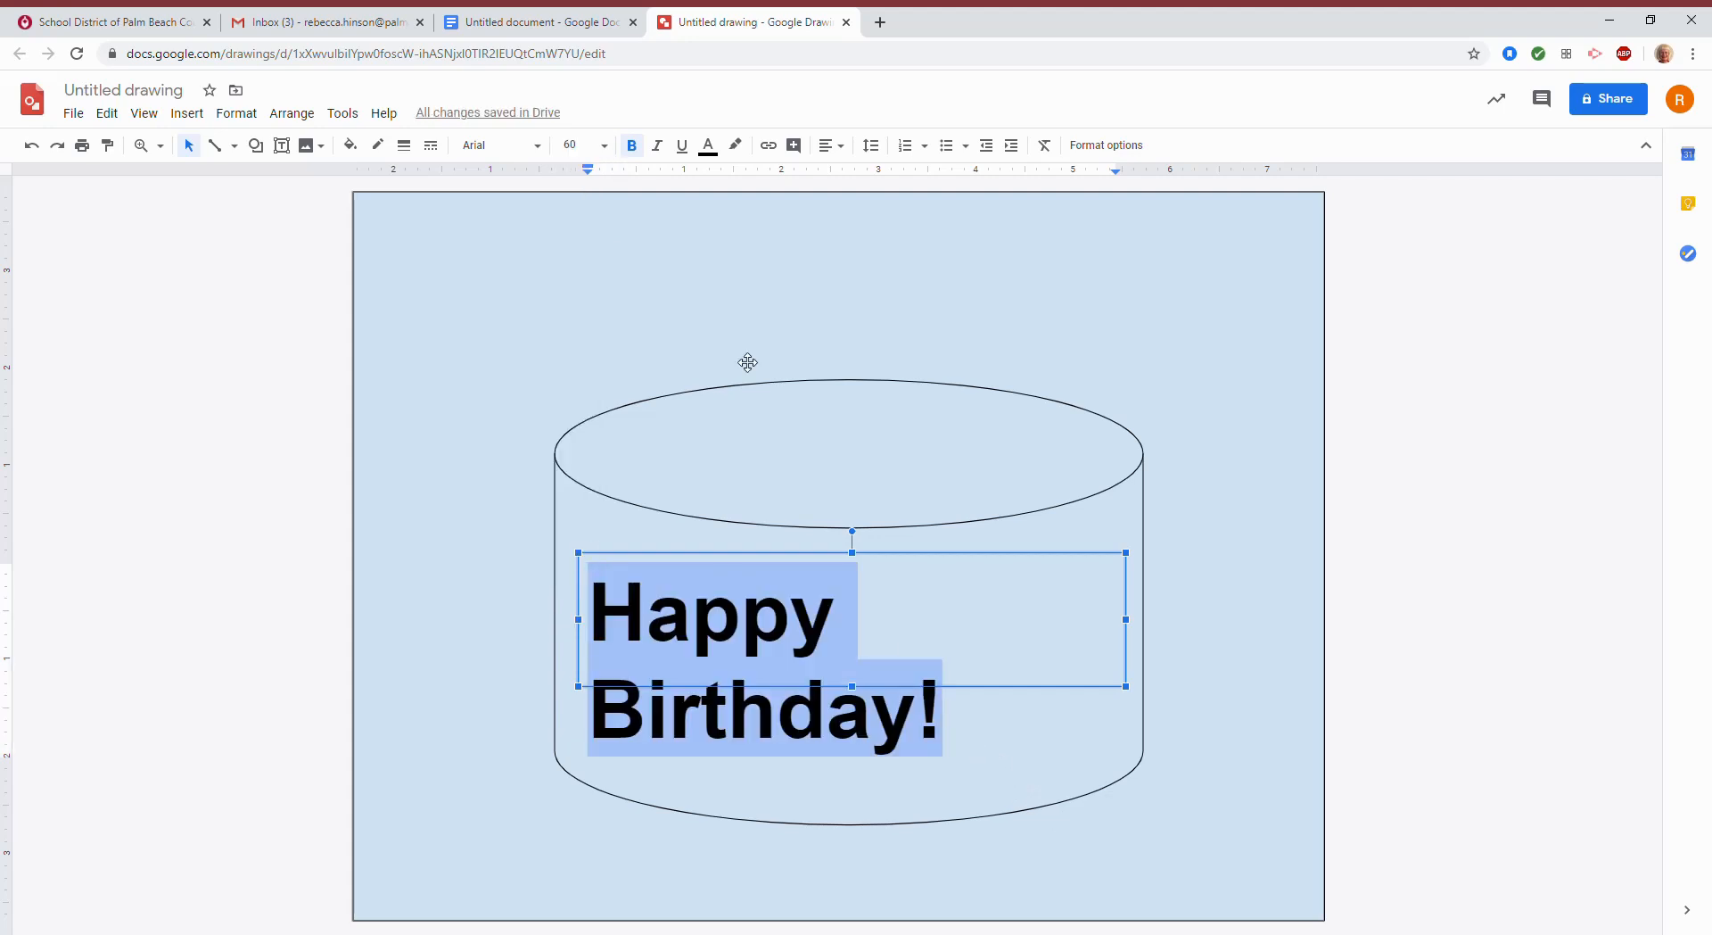
click(606, 150)
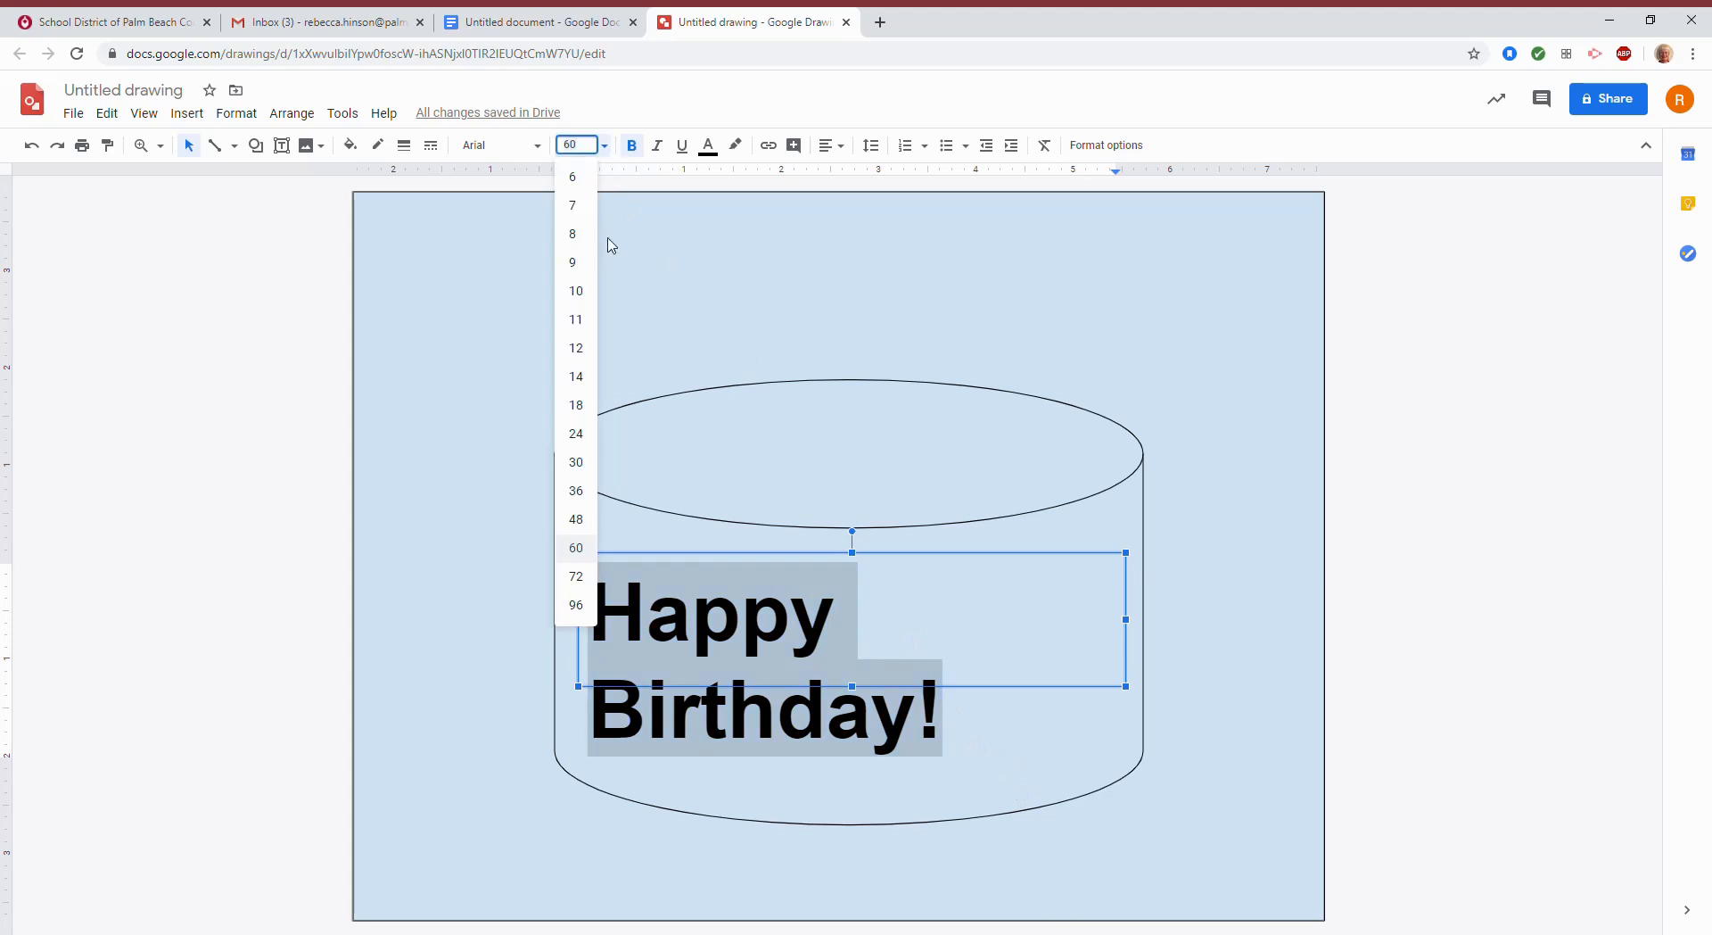
click(593, 528)
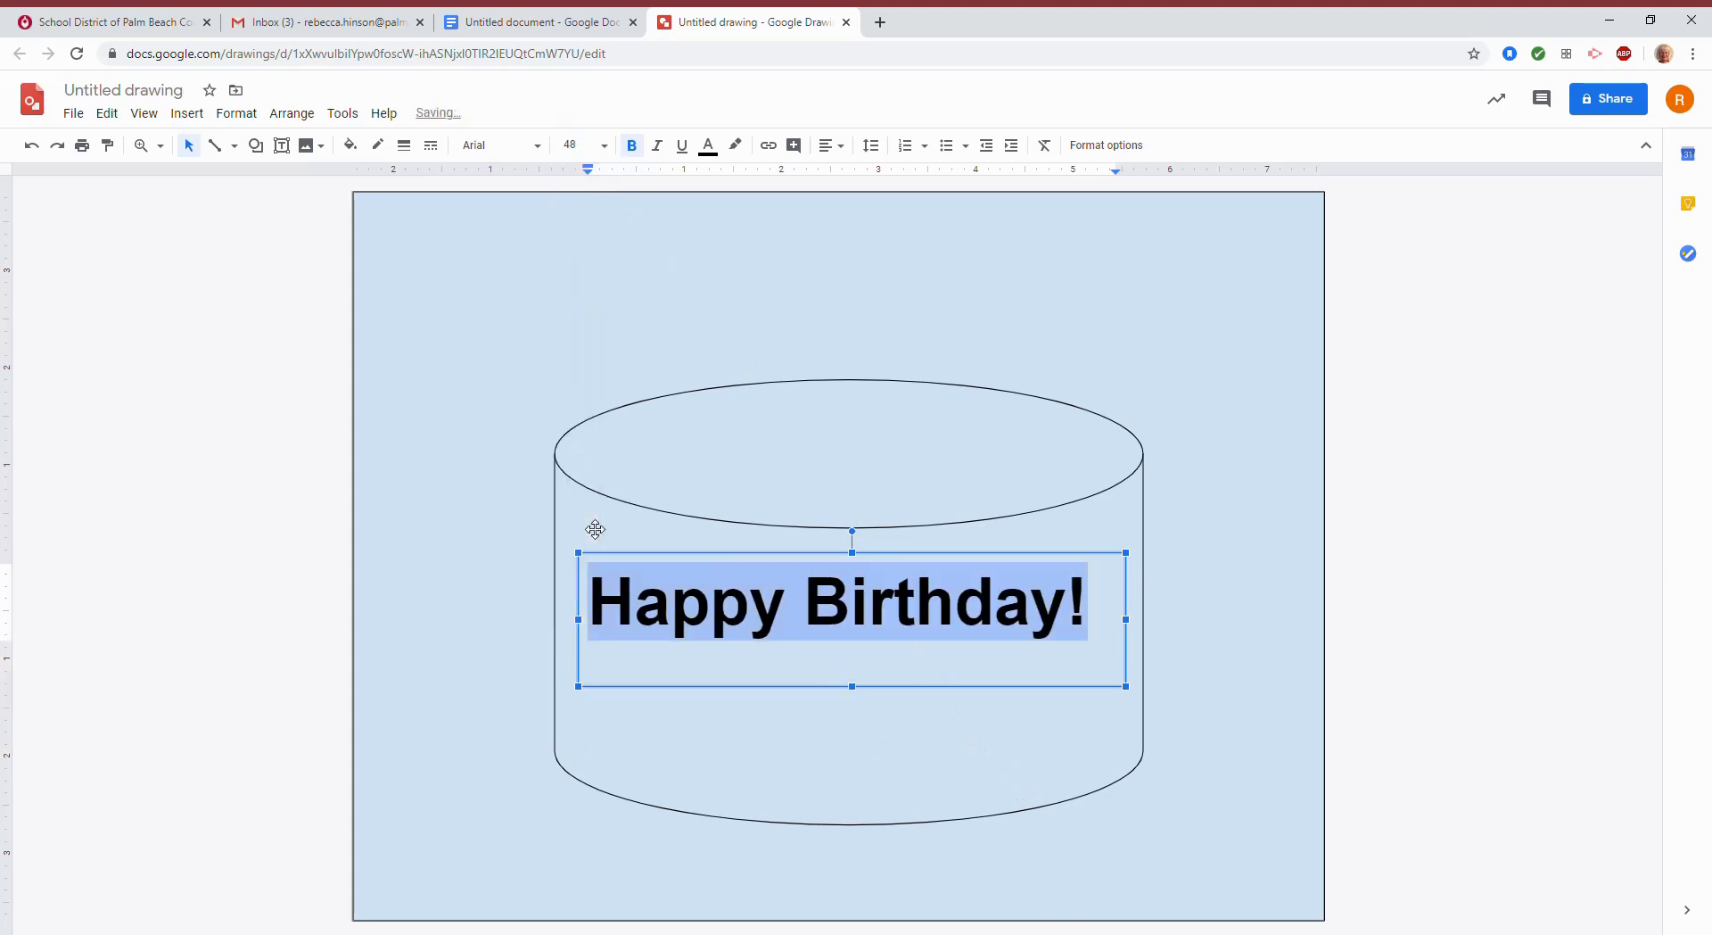
click(212, 199)
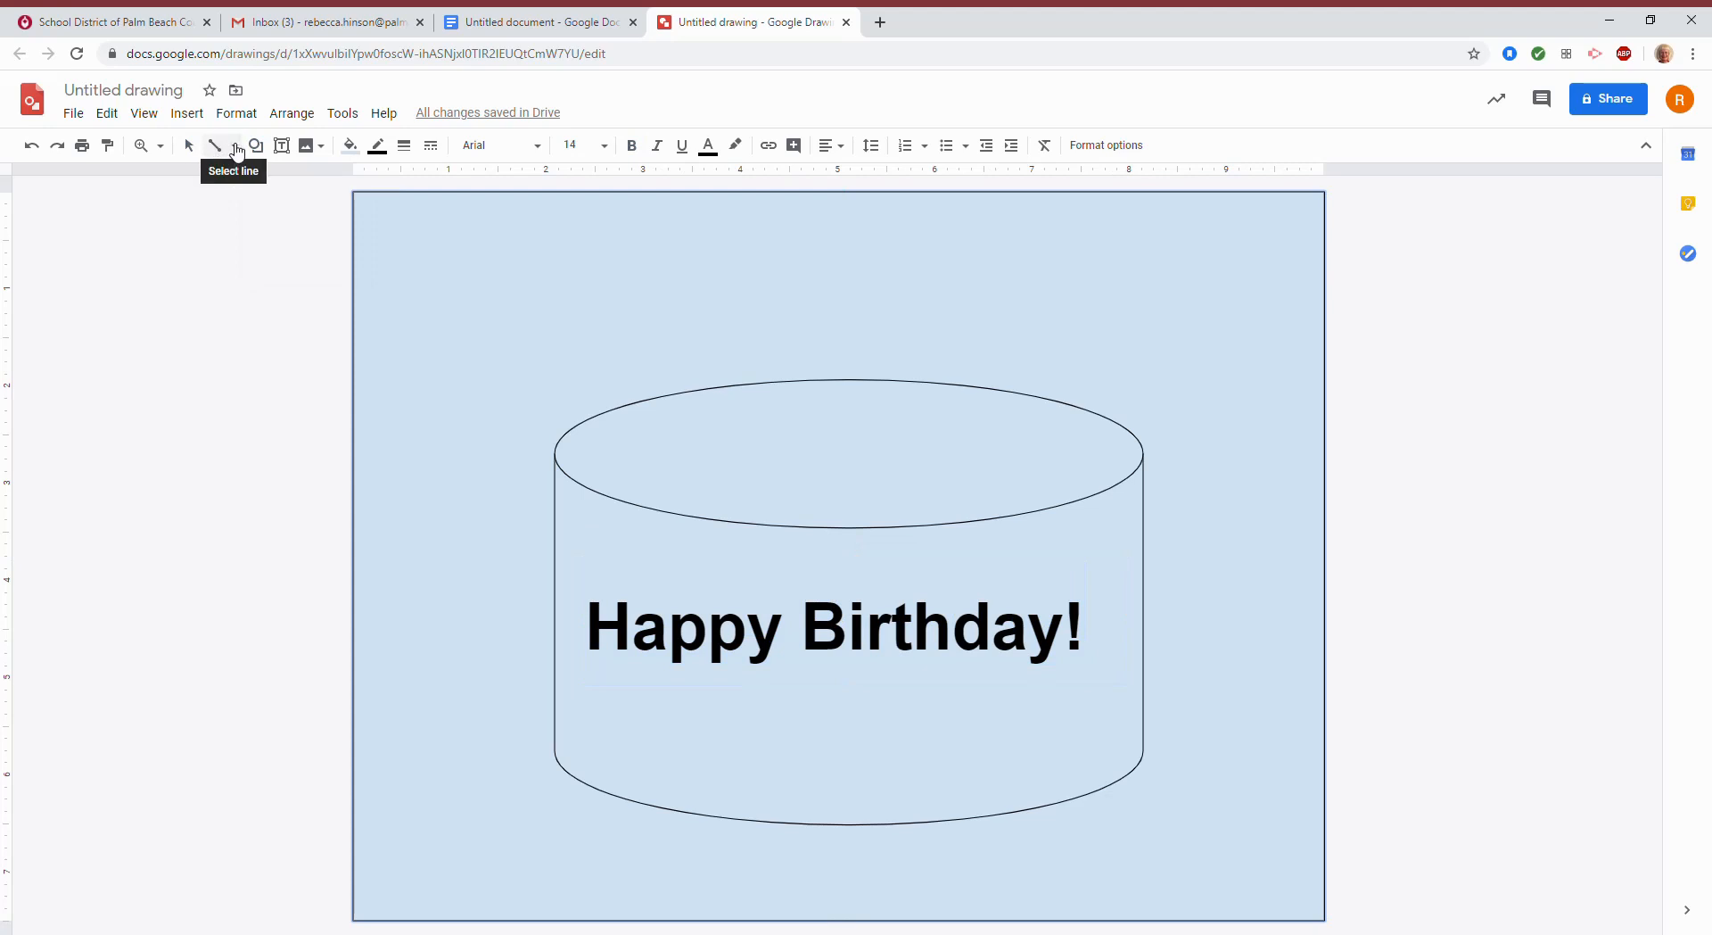
Switch to the Line tool and draw the first vertical candle lines on the cake top, undoing a stray one.
click(236, 149)
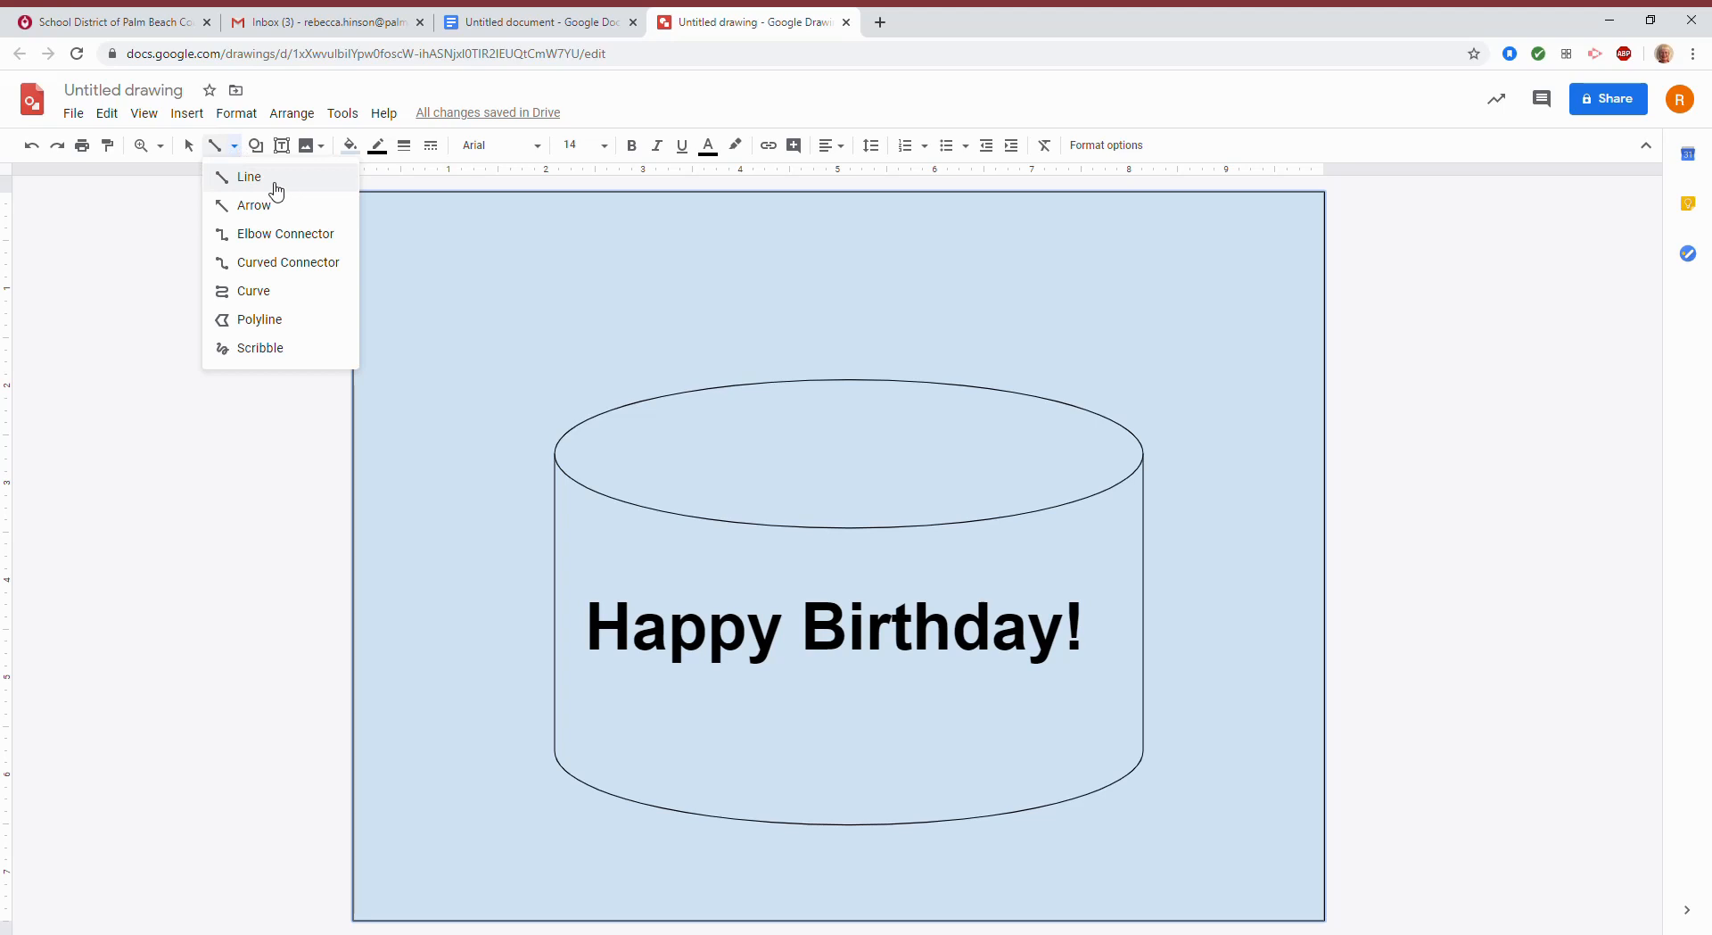
click(257, 183)
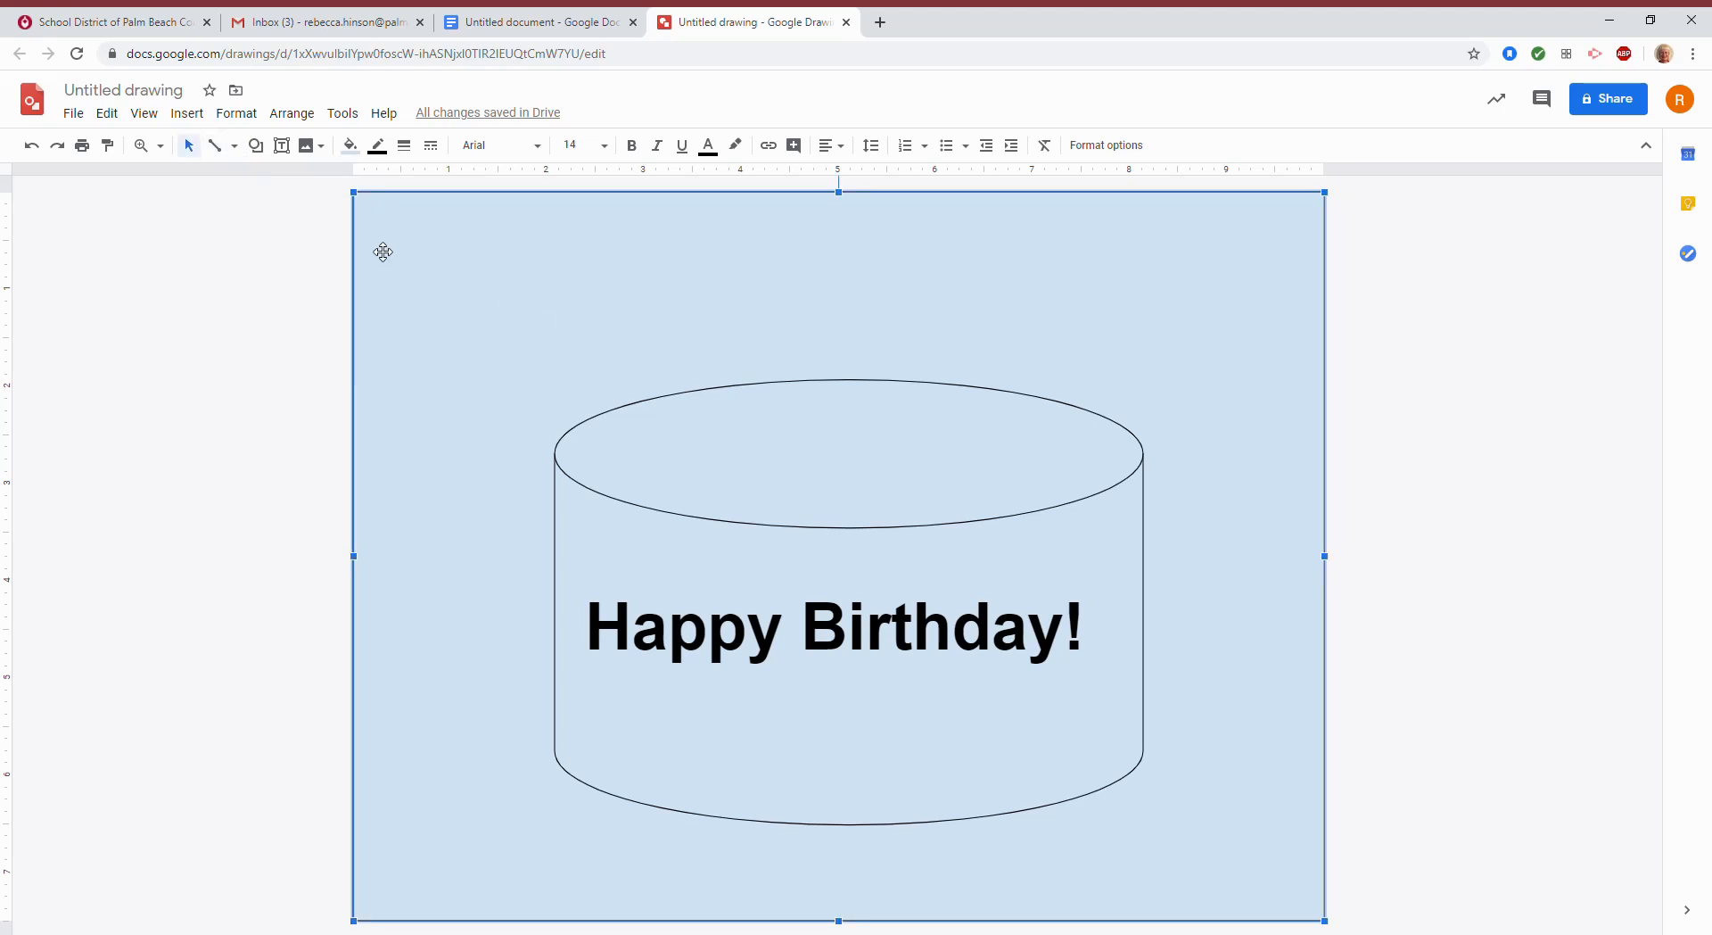
click(250, 282)
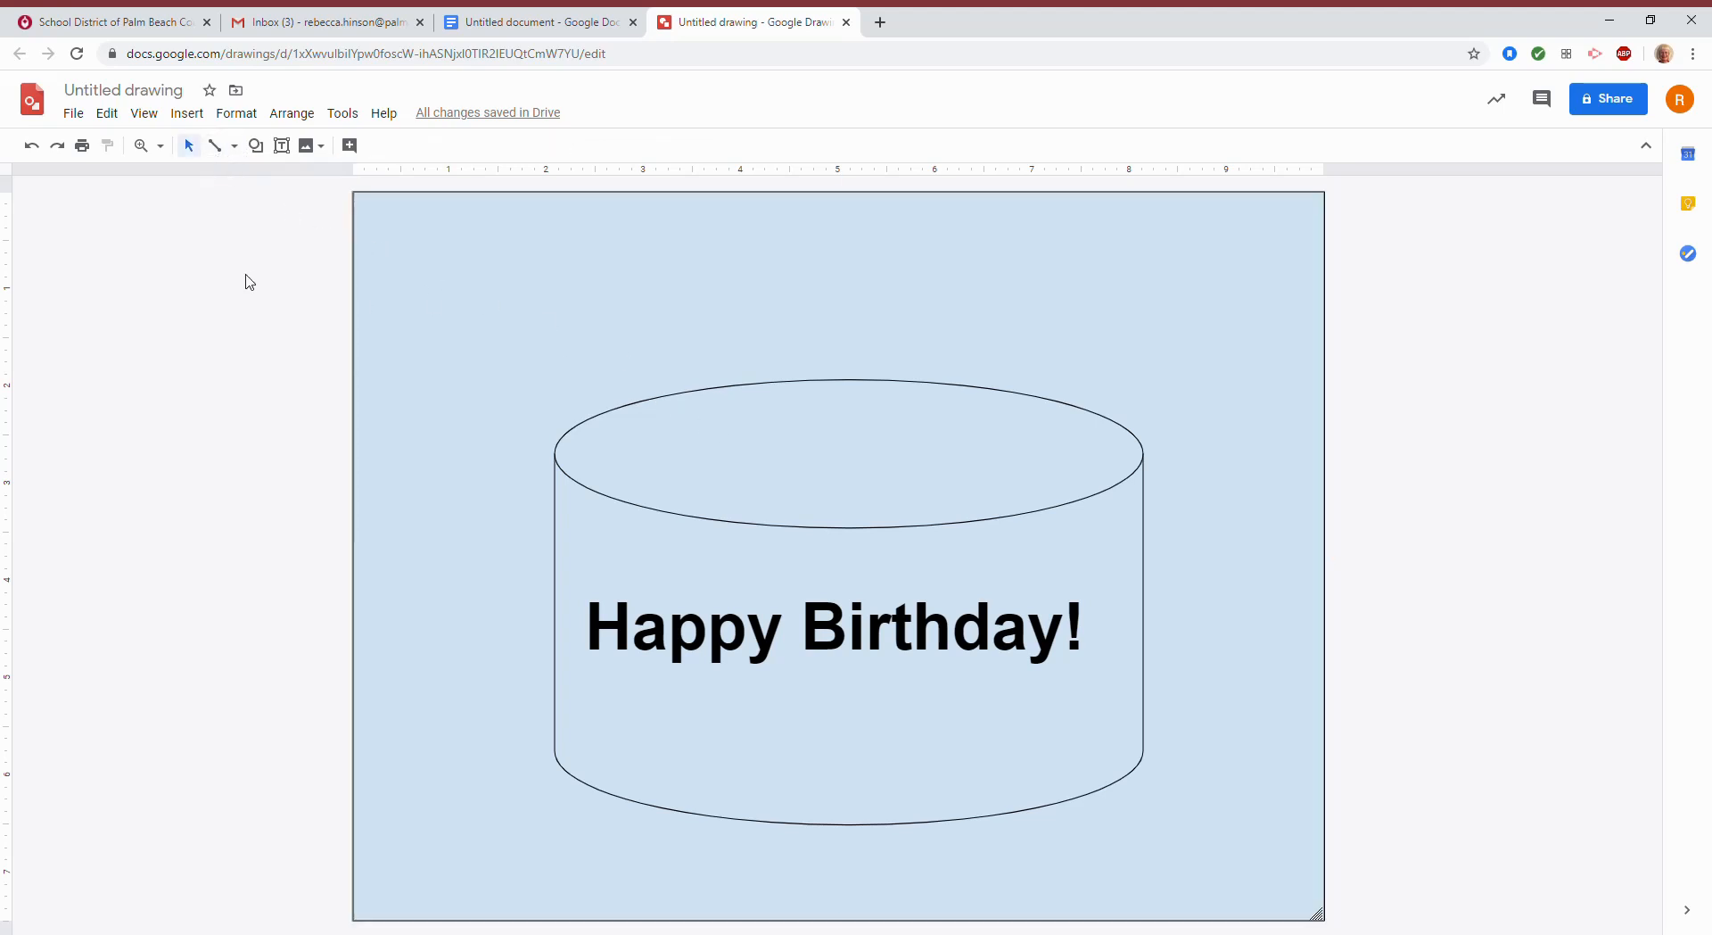
click(235, 147)
click(239, 174)
drag(672, 402, 730, 511)
drag(773, 376, 772, 461)
drag(812, 450, 811, 515)
drag(837, 372, 837, 455)
mouse_move(890, 379)
mouse_down()
mouse_move(889, 450)
mouse_move(863, 477)
mouse_move(863, 512)
mouse_up()
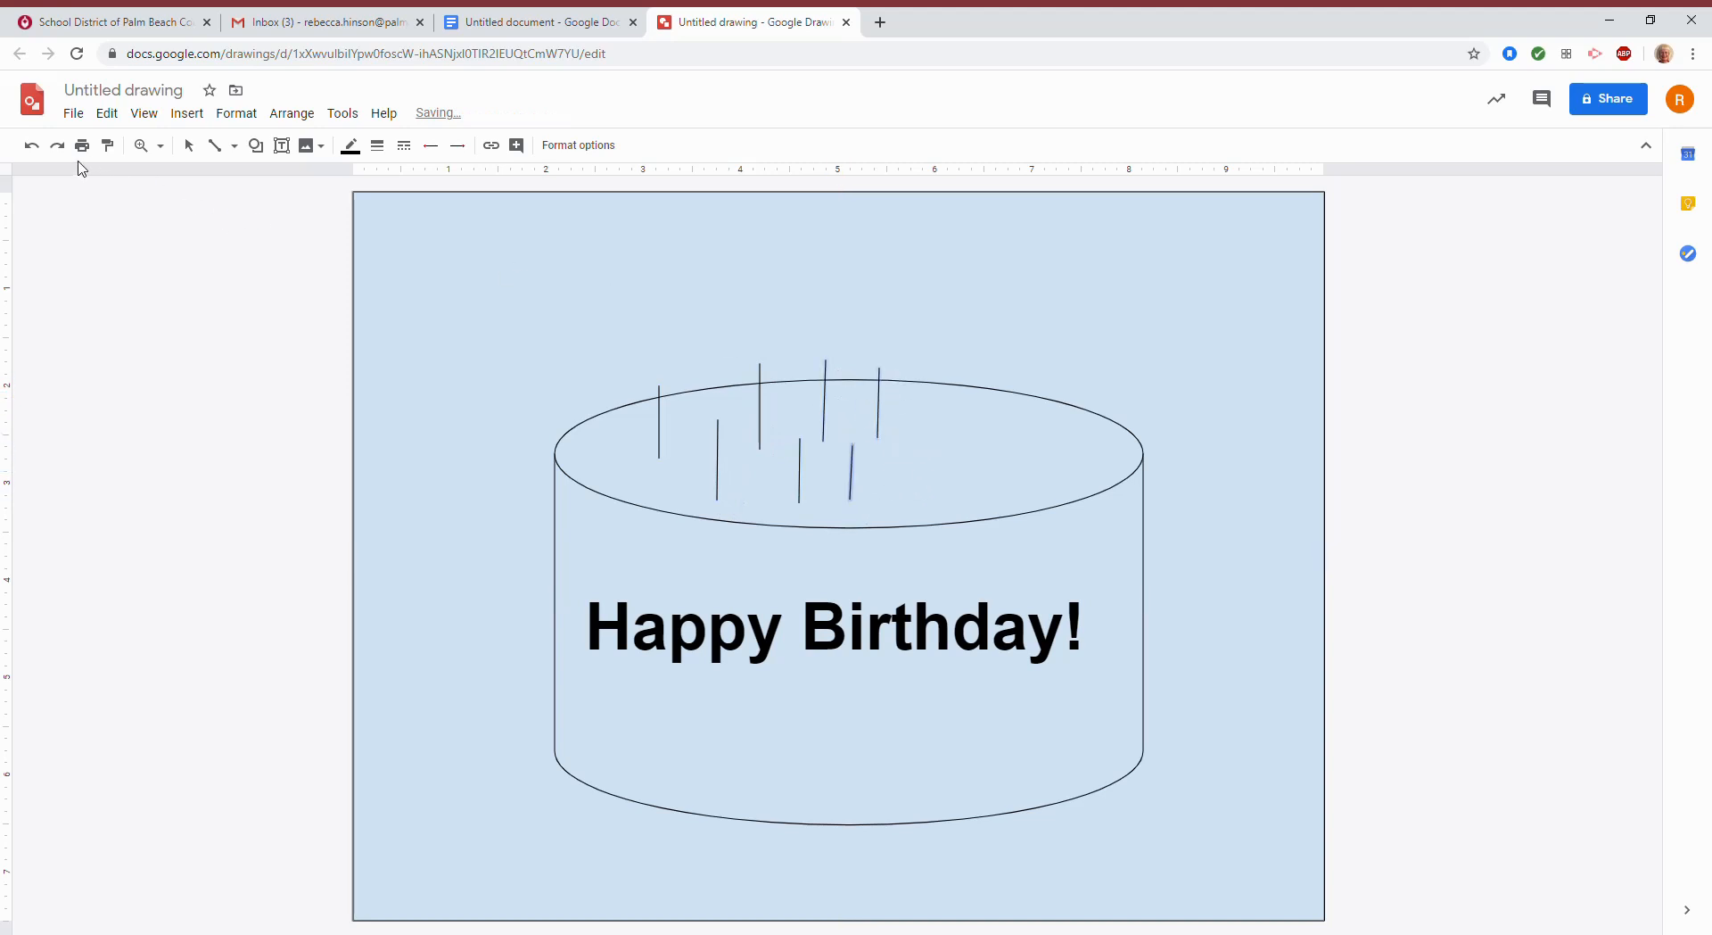
click(32, 145)
Add more candle lines across the right and middle of the cake top, undoing the last one.
drag(867, 443, 866, 507)
drag(928, 446, 926, 520)
drag(936, 369, 971, 504)
drag(1008, 383, 1030, 503)
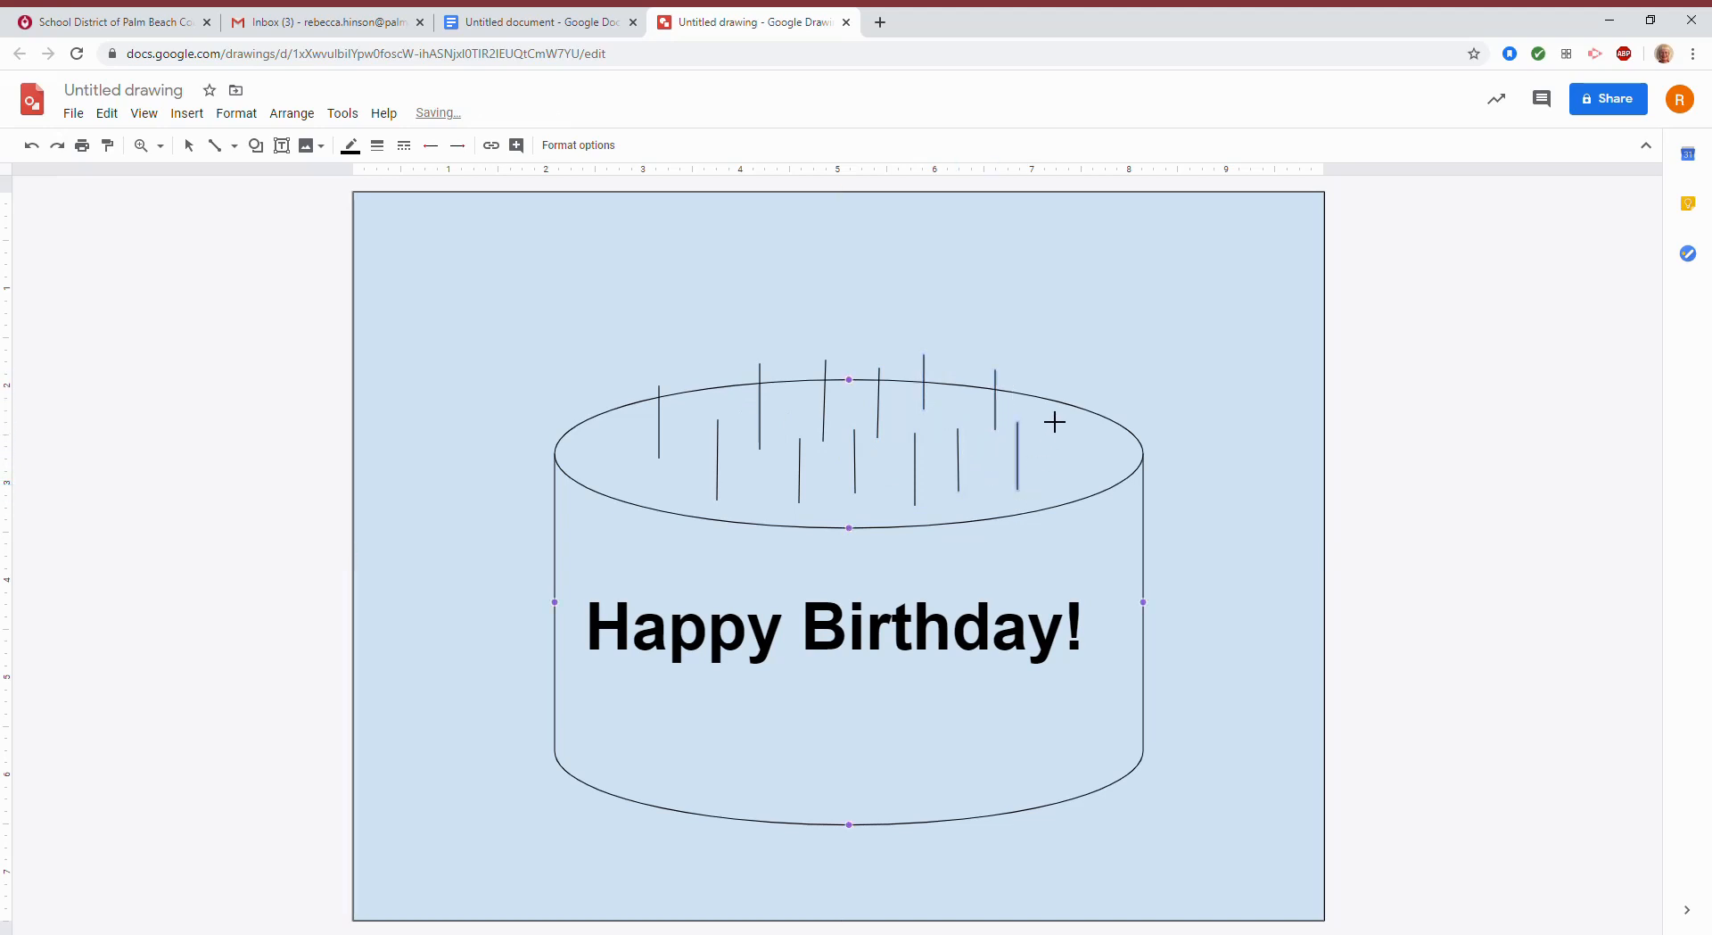
mouse_move(1066, 382)
mouse_down()
mouse_move(1066, 450)
mouse_move(1091, 495)
mouse_move(1112, 394)
mouse_move(1112, 464)
mouse_up()
drag(957, 437, 909, 493)
drag(856, 414, 855, 474)
drag(811, 372, 794, 521)
click(31, 145)
Fill in candle lines on the far left and right of the cake top, redrawing a misplaced one.
drag(755, 472, 756, 524)
mouse_move(735, 378)
mouse_down()
mouse_move(738, 421)
mouse_move(711, 391)
mouse_move(697, 481)
mouse_up()
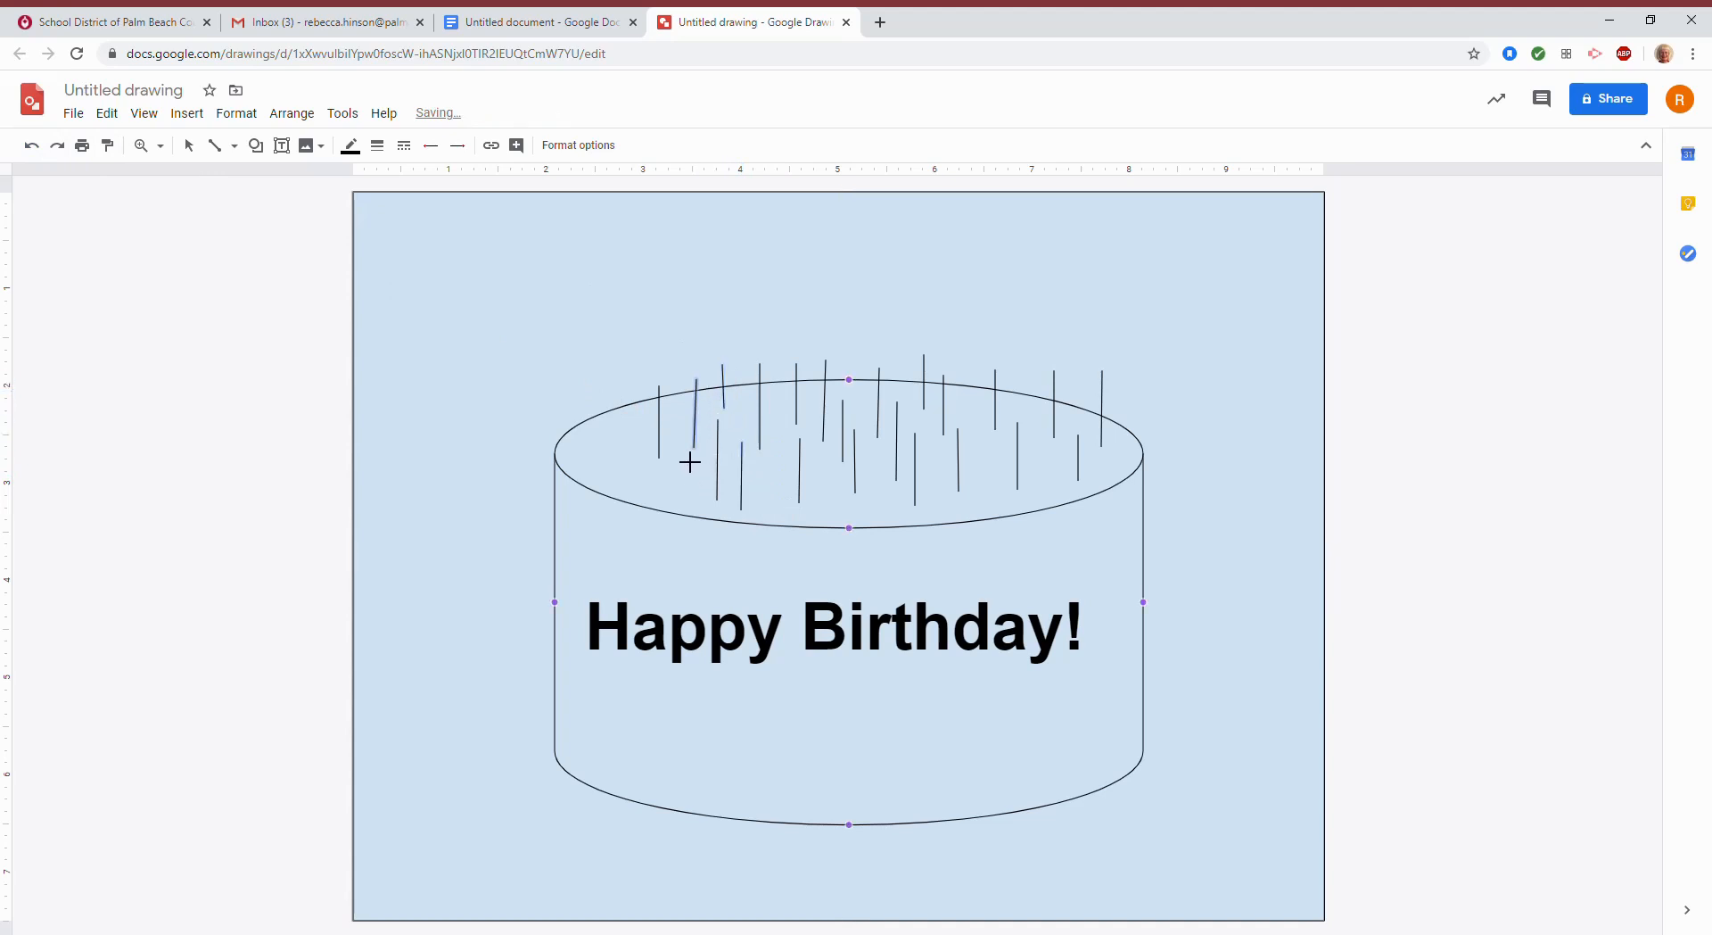
click(33, 146)
drag(695, 449, 699, 511)
drag(709, 387, 709, 447)
mouse_move(611, 405)
mouse_down()
mouse_move(612, 463)
mouse_move(639, 455)
mouse_move(641, 509)
mouse_up()
drag(997, 464, 997, 518)
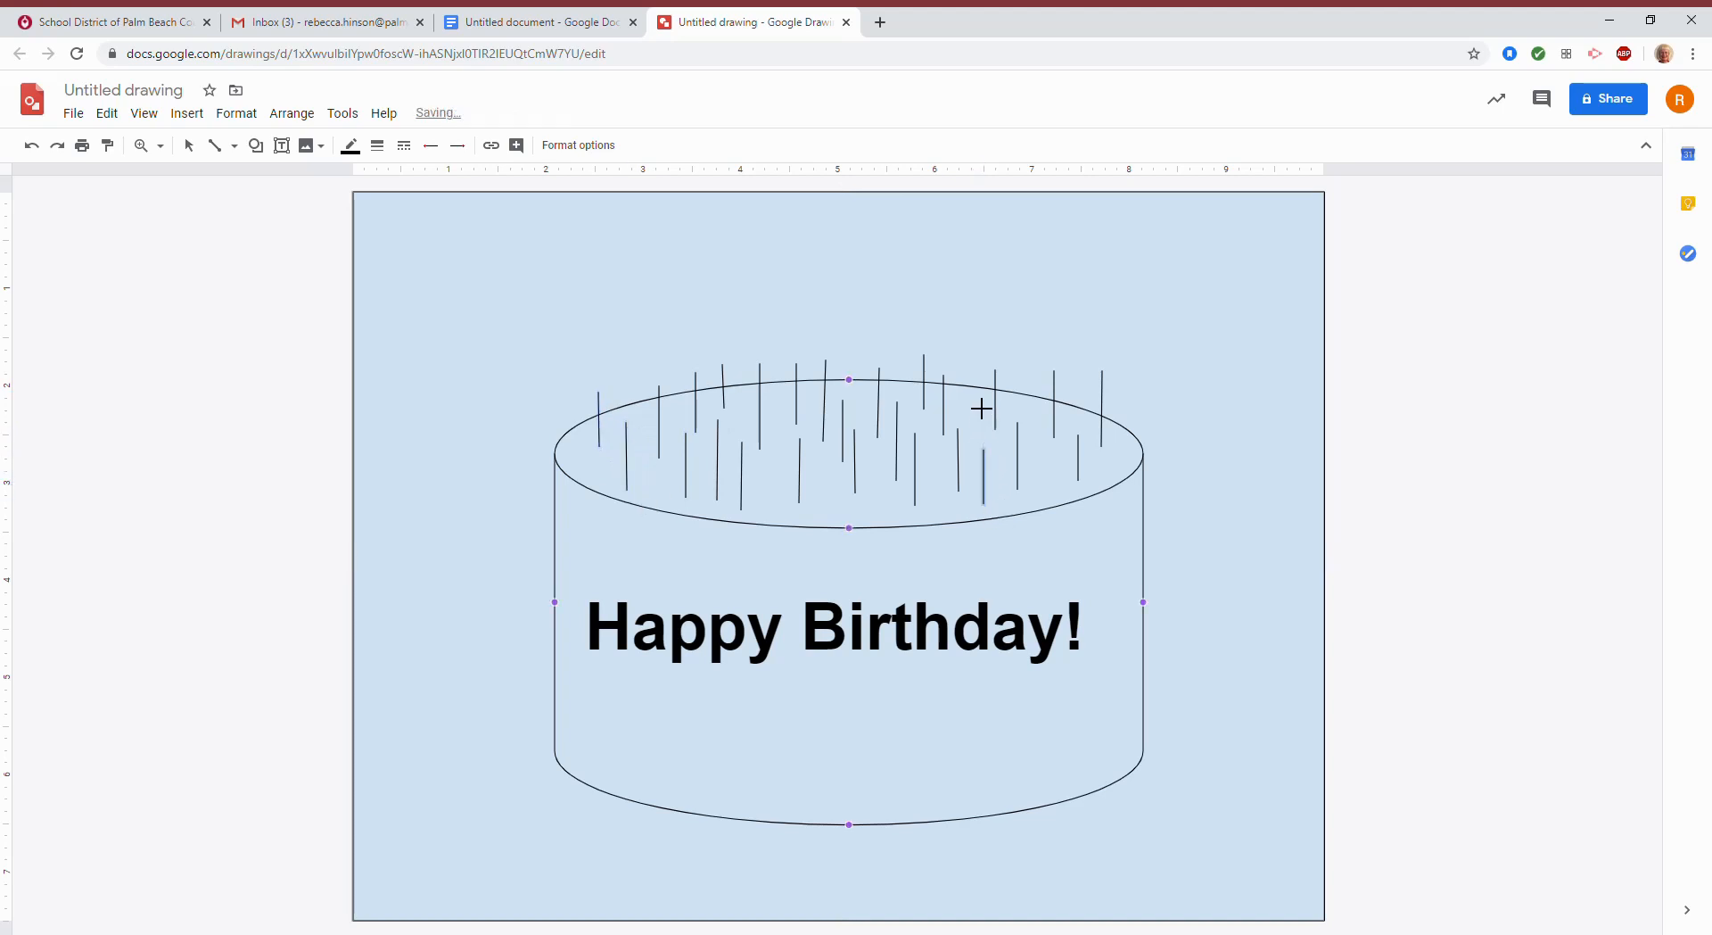
mouse_move(981, 389)
mouse_down()
mouse_move(984, 431)
mouse_move(1044, 454)
mouse_move(1060, 508)
mouse_up()
Fill the cake cylinder with magenta.
click(188, 146)
click(580, 544)
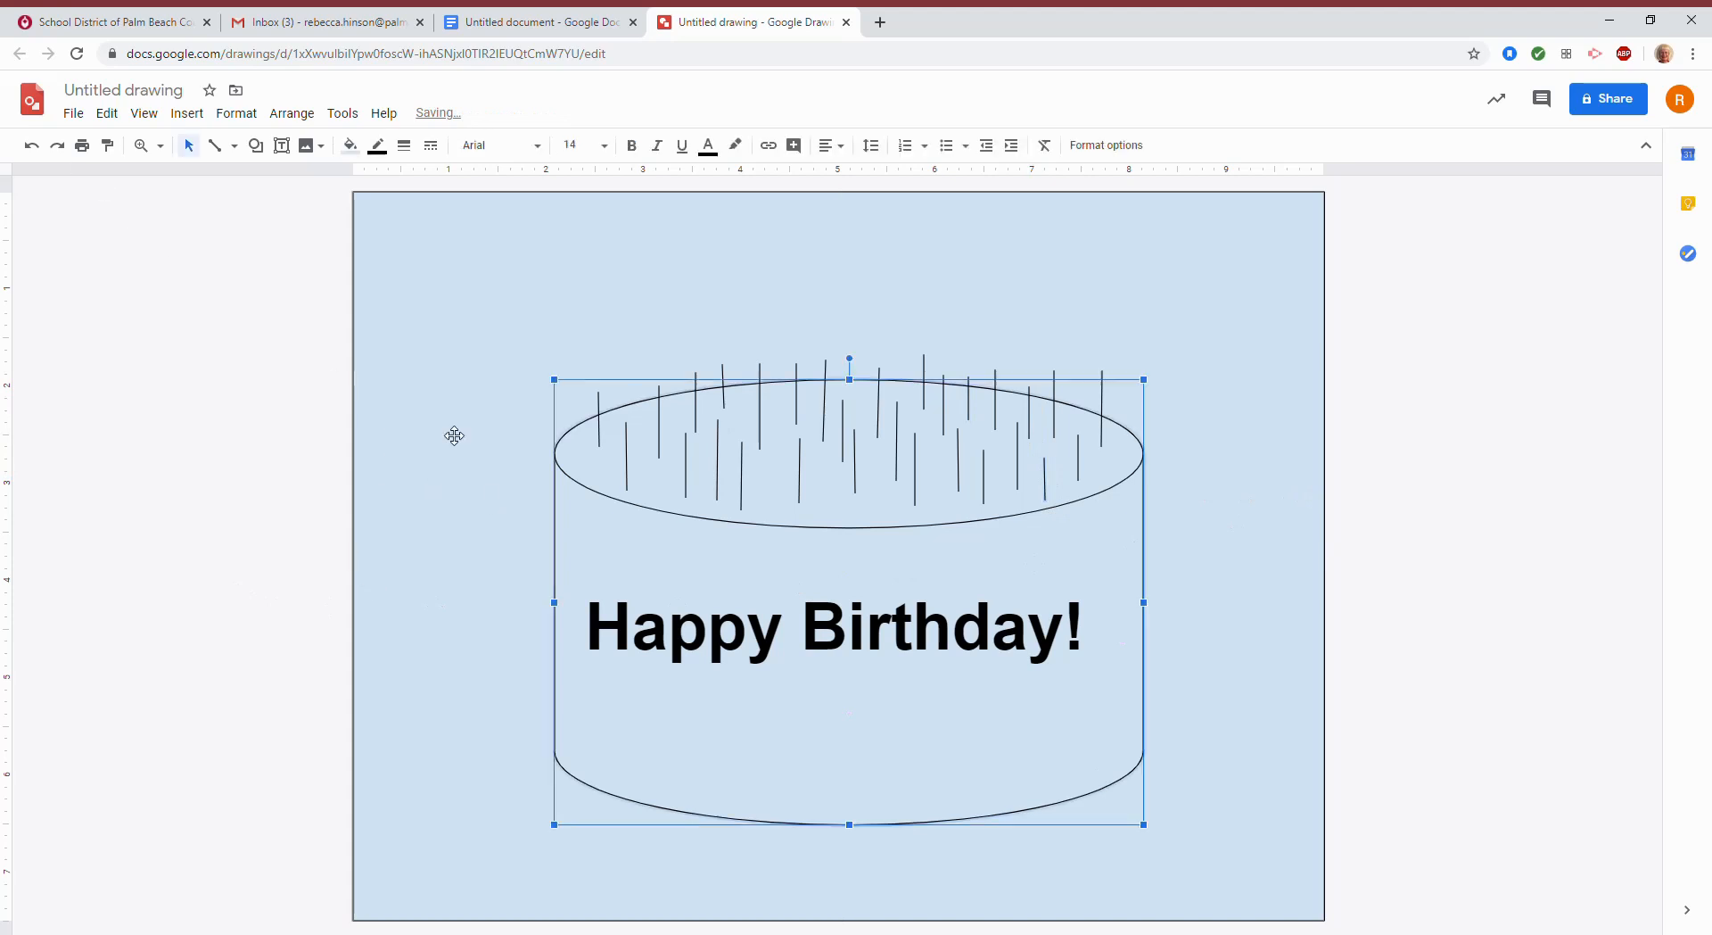
click(350, 145)
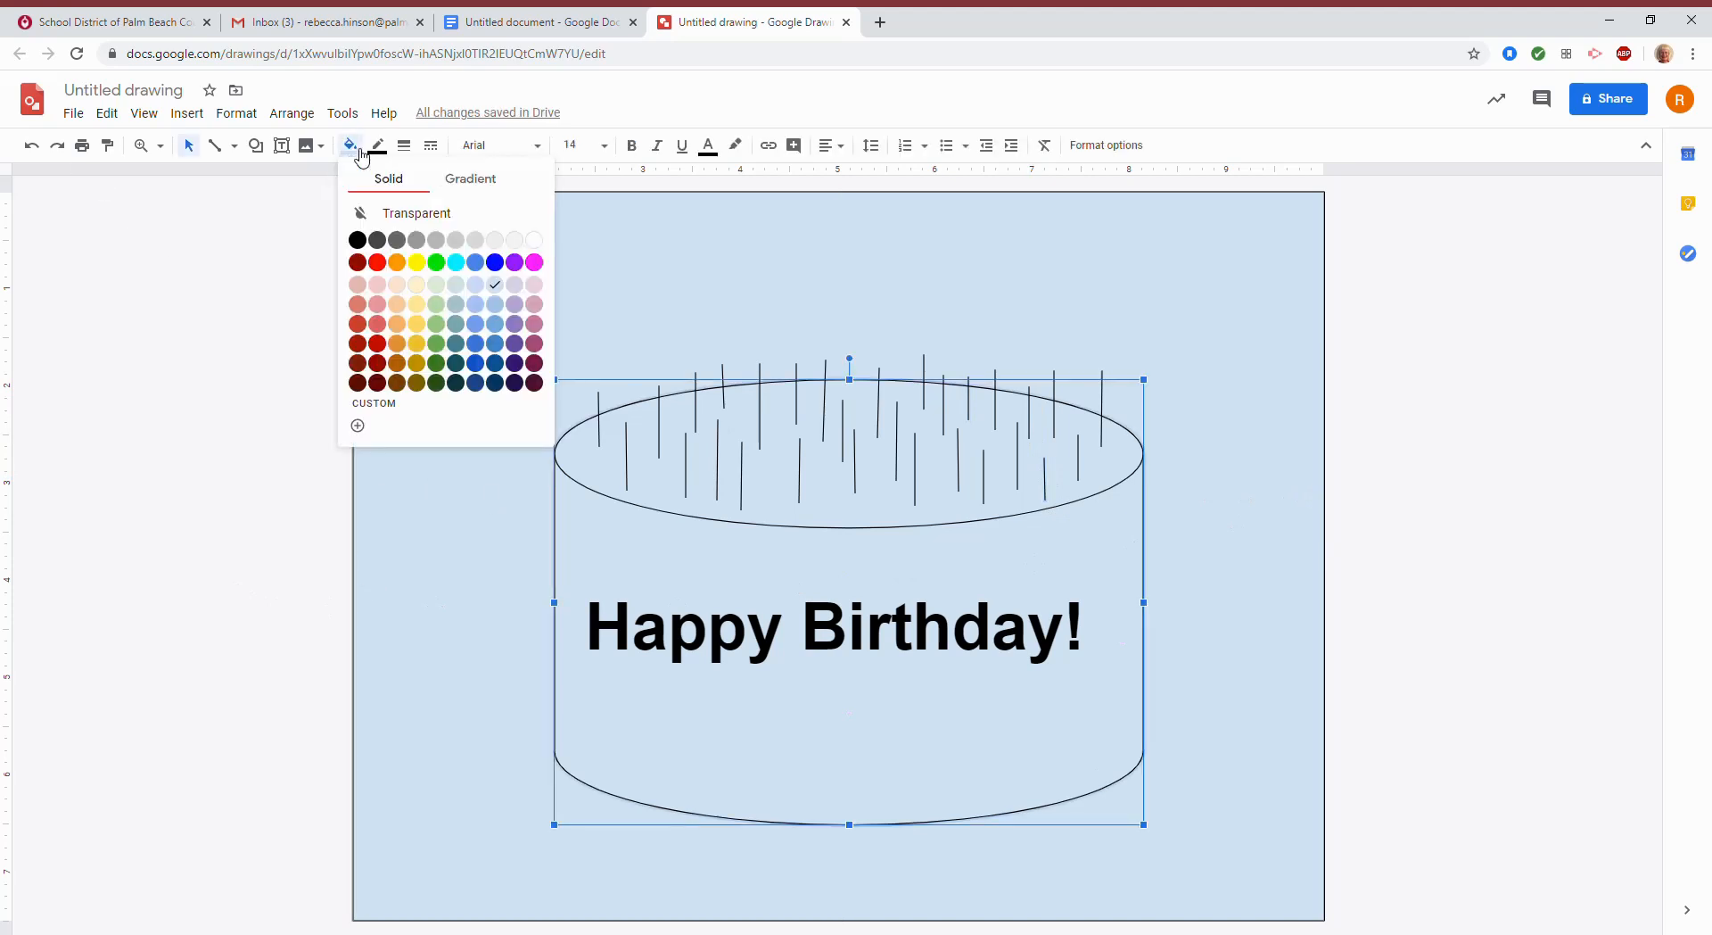
click(534, 262)
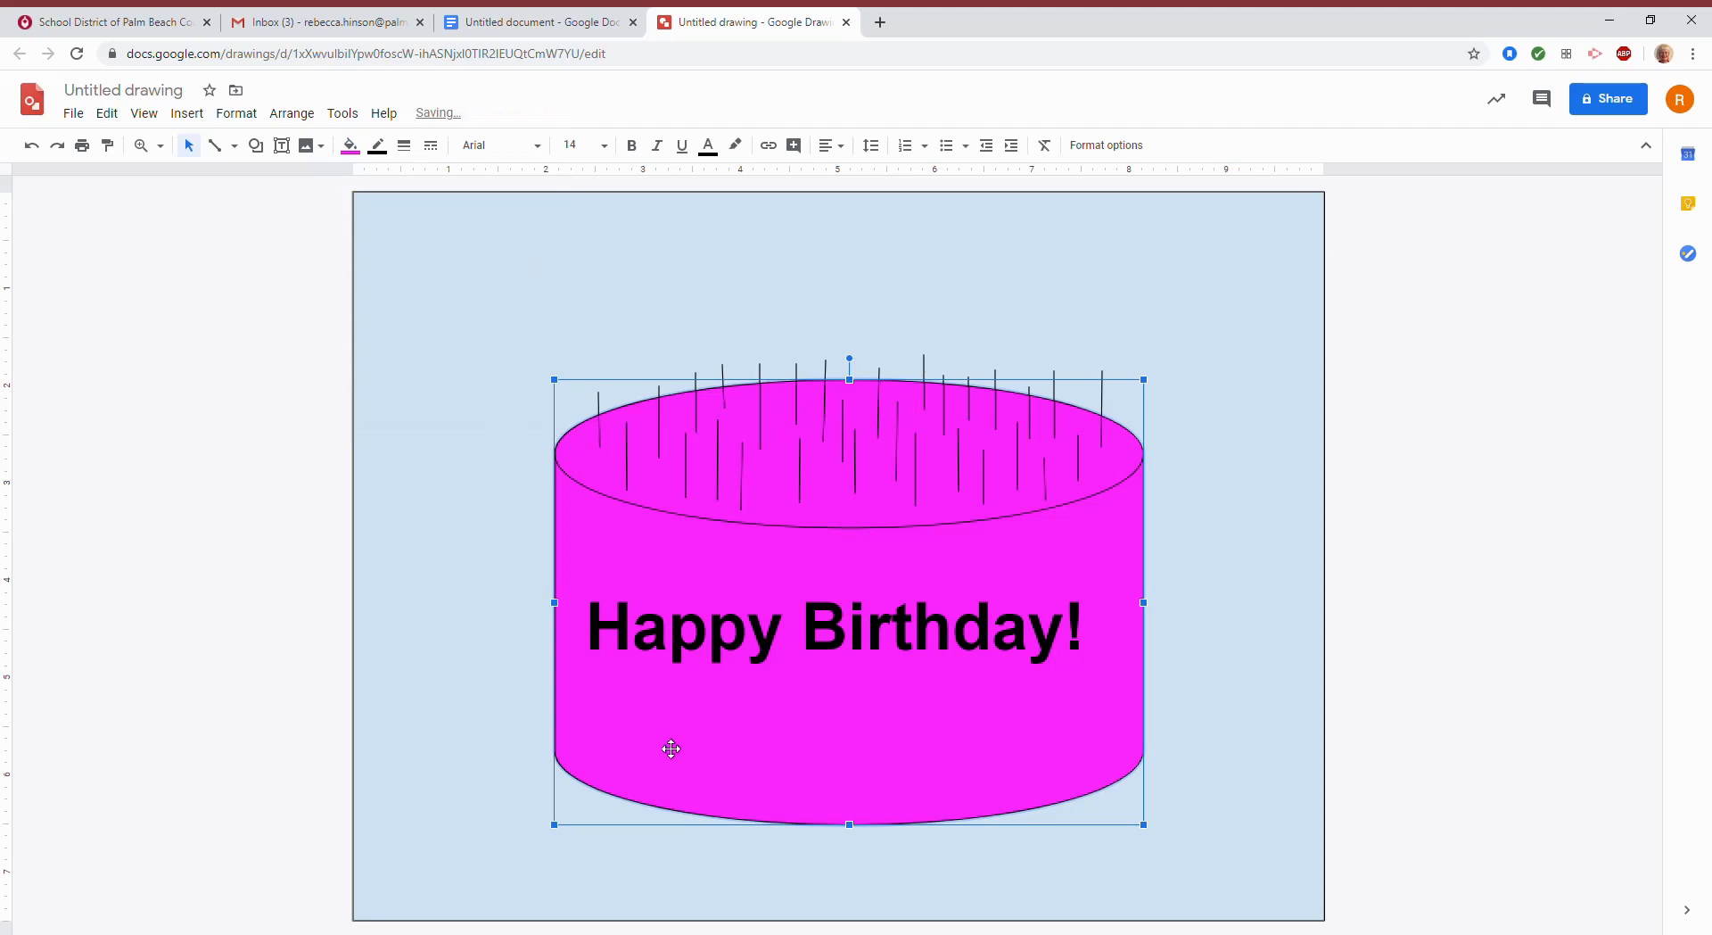
click(455, 634)
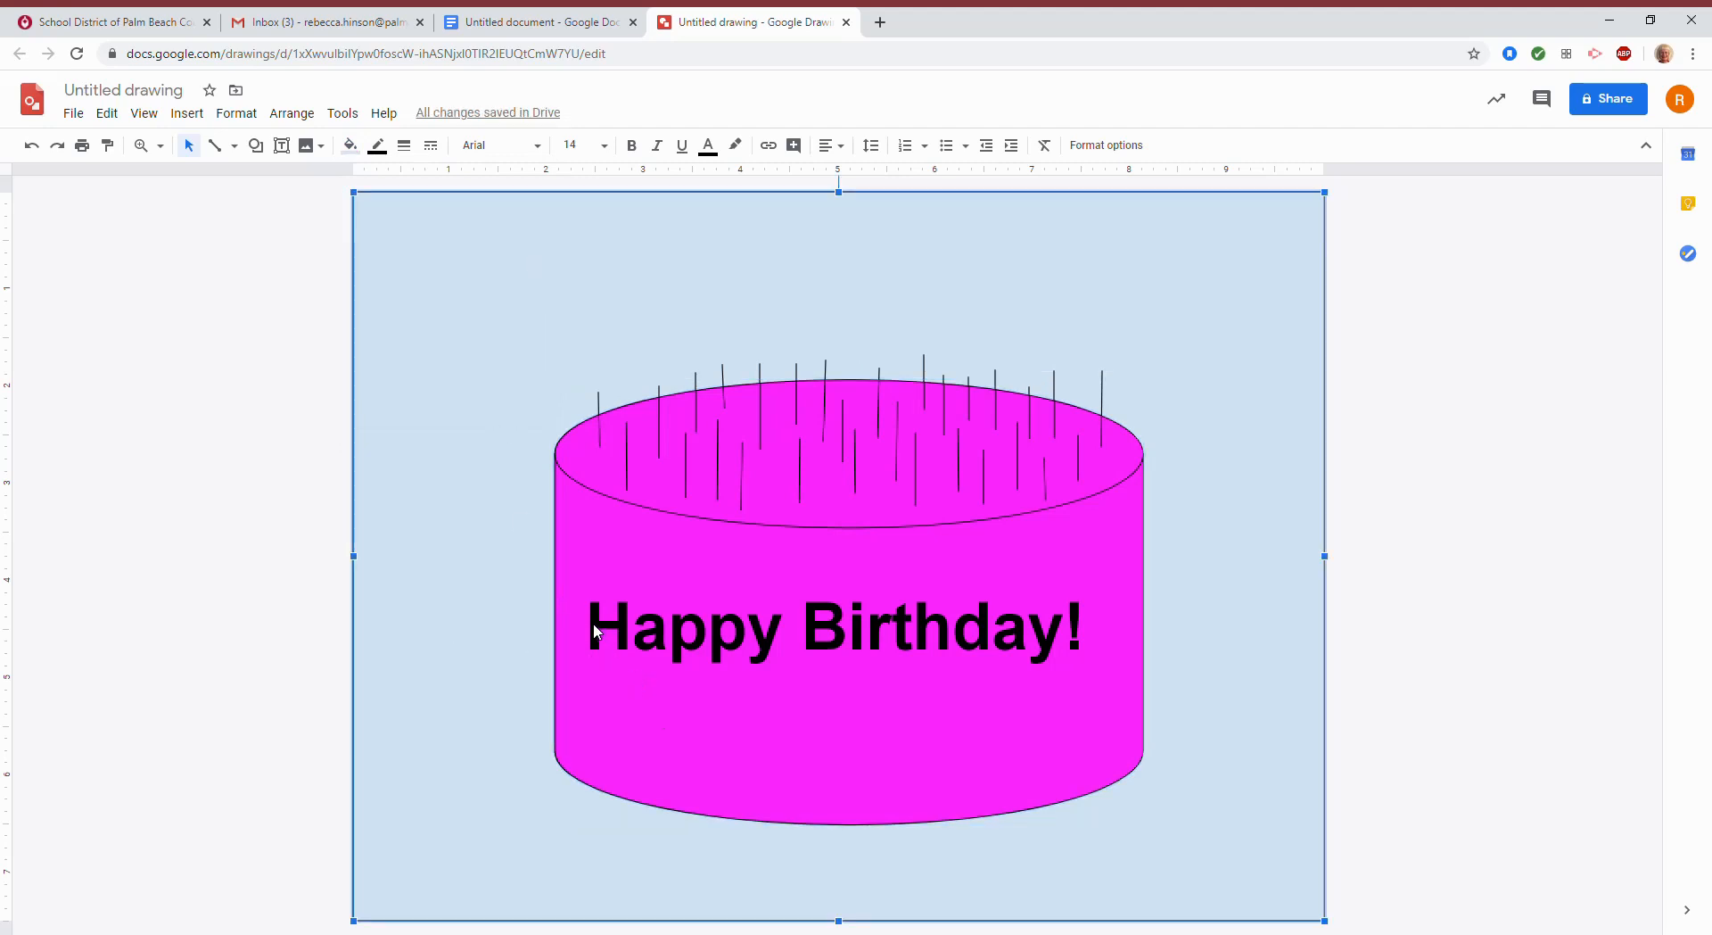
Make the 'Happy Birthday!' text bold, white and 48 pt.
click(605, 629)
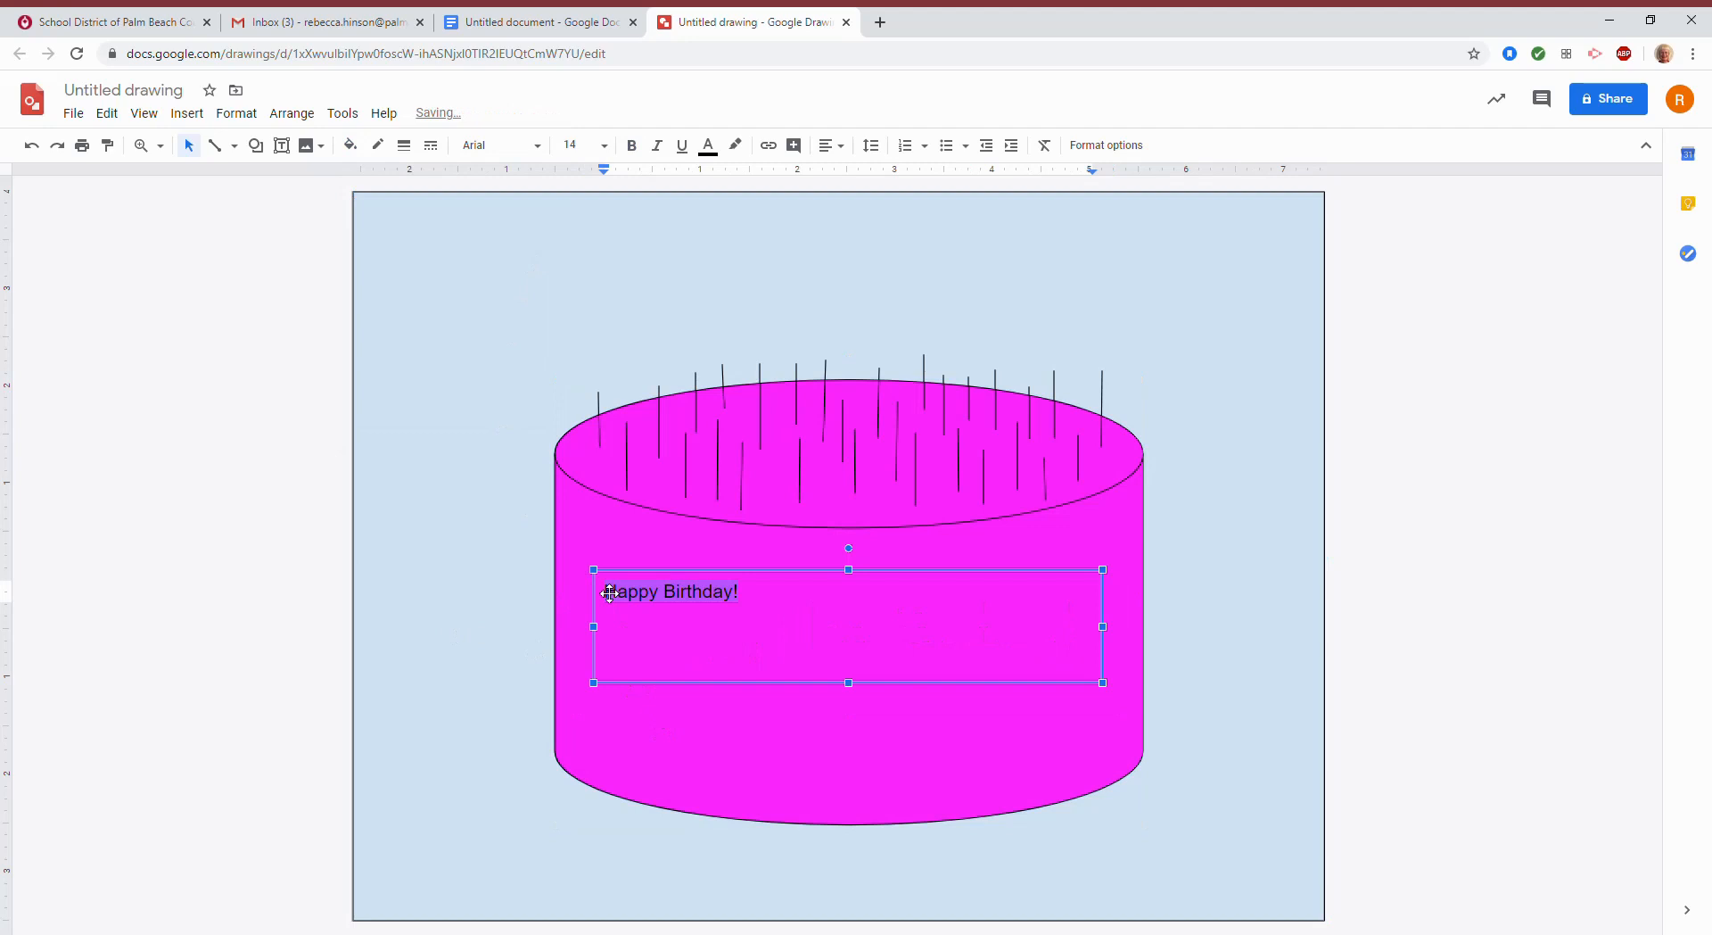
click(633, 148)
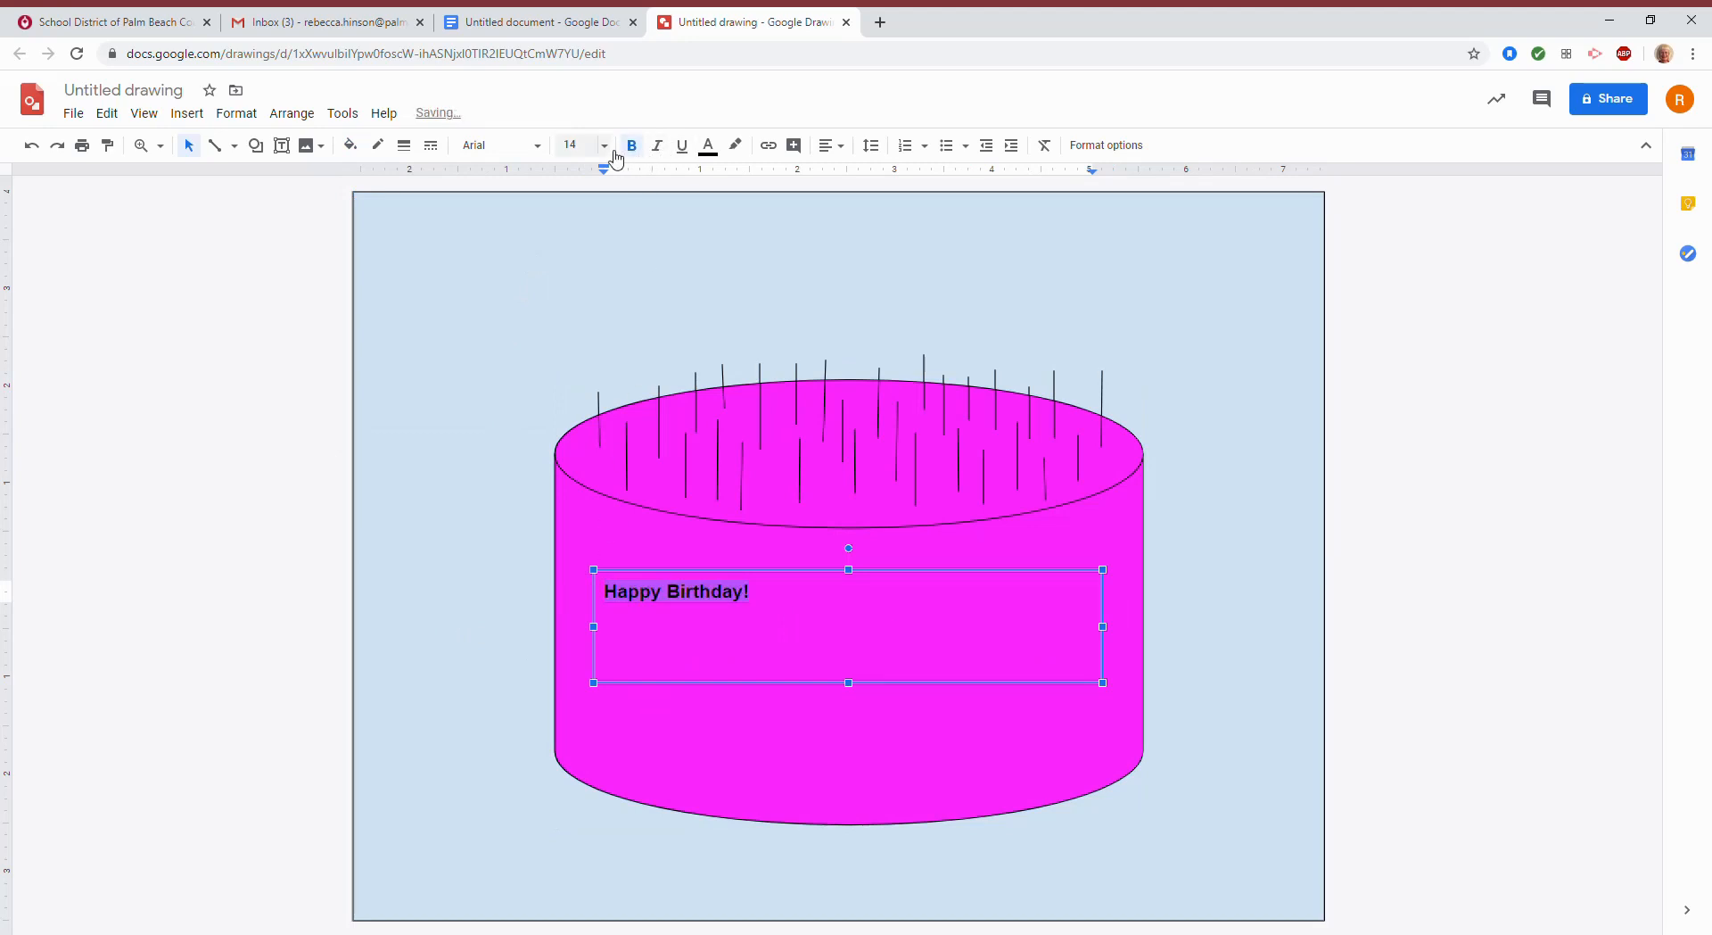
click(708, 147)
click(894, 179)
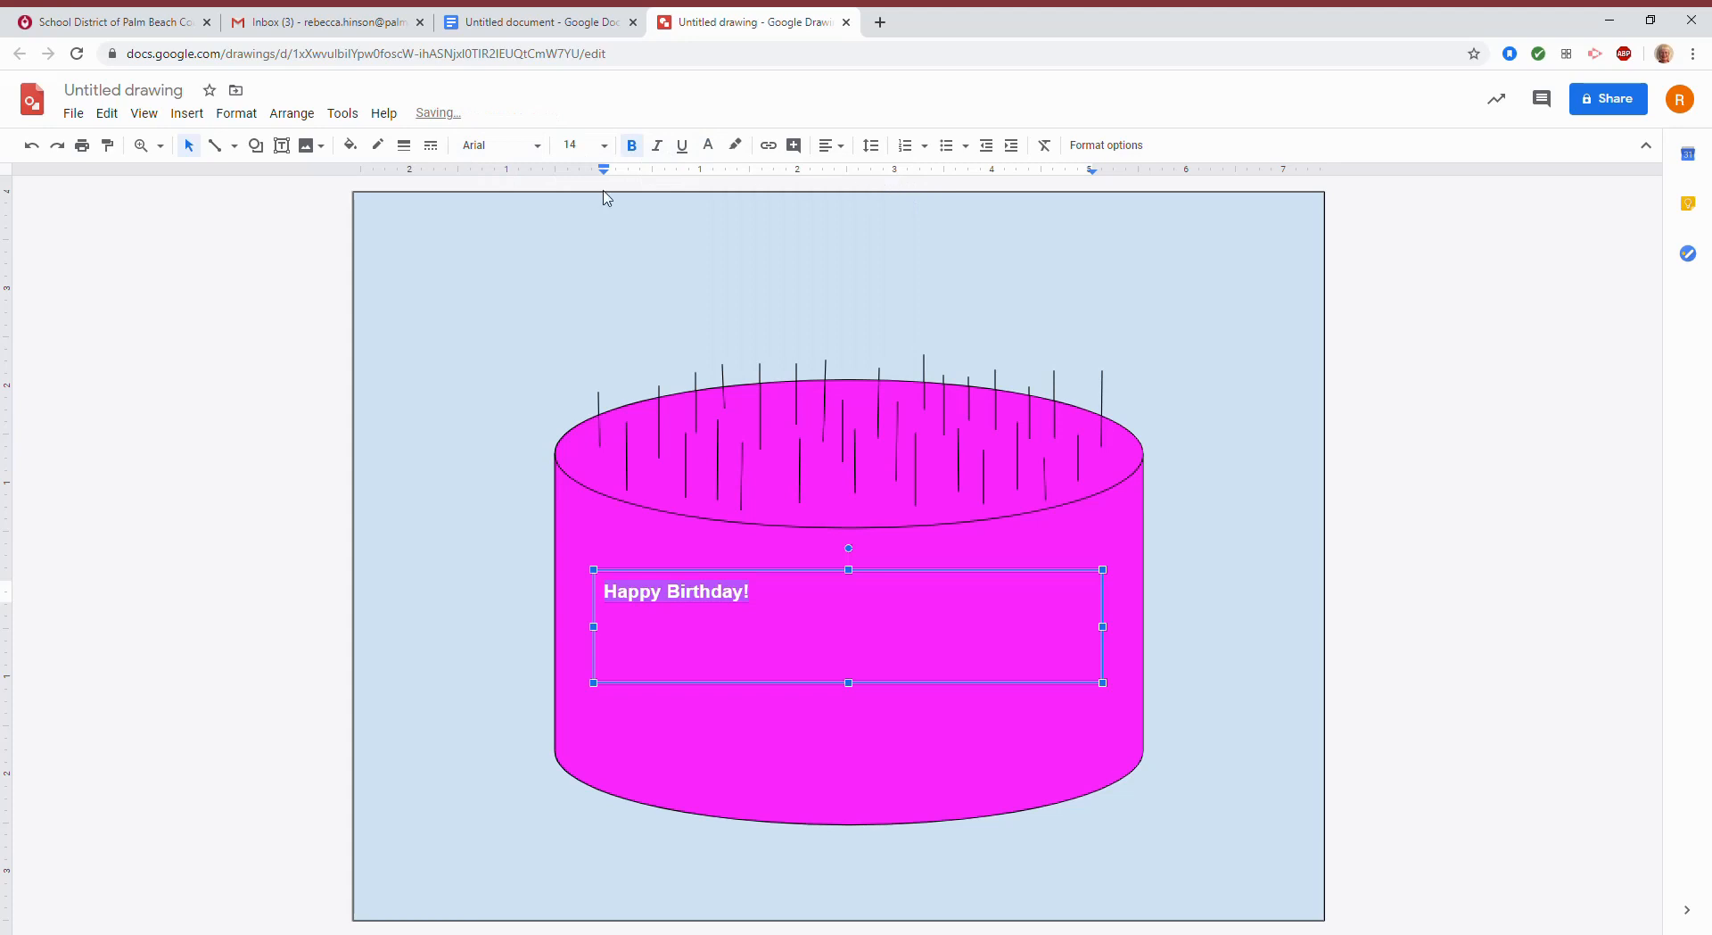
click(577, 145)
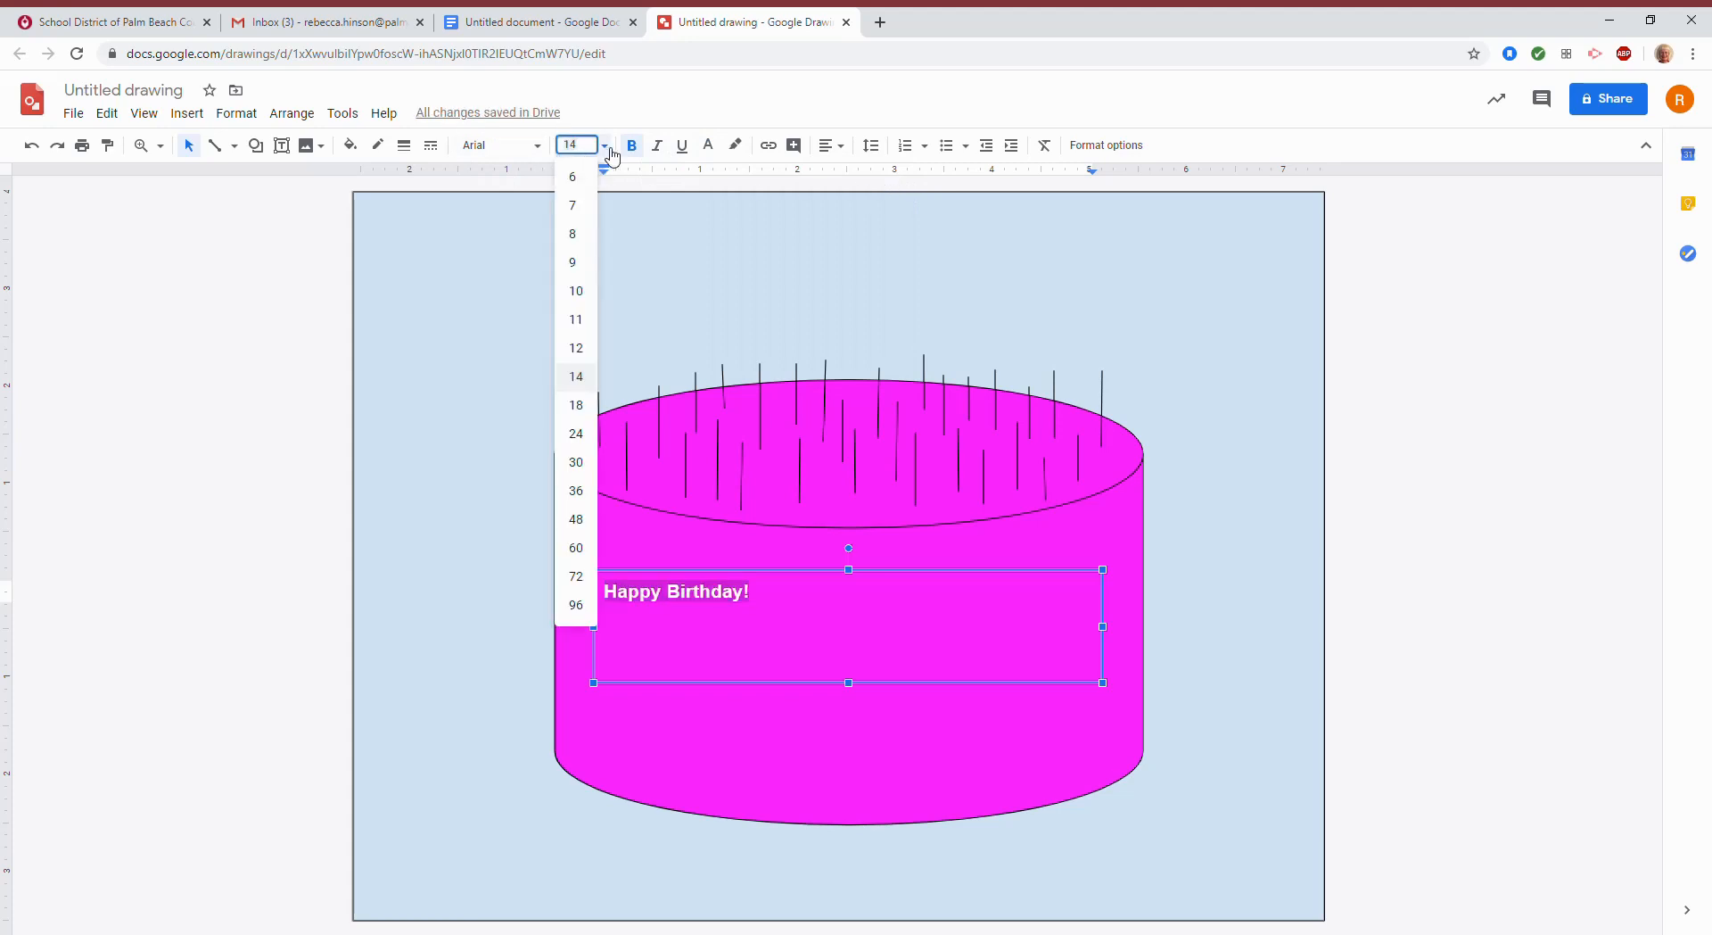
click(576, 519)
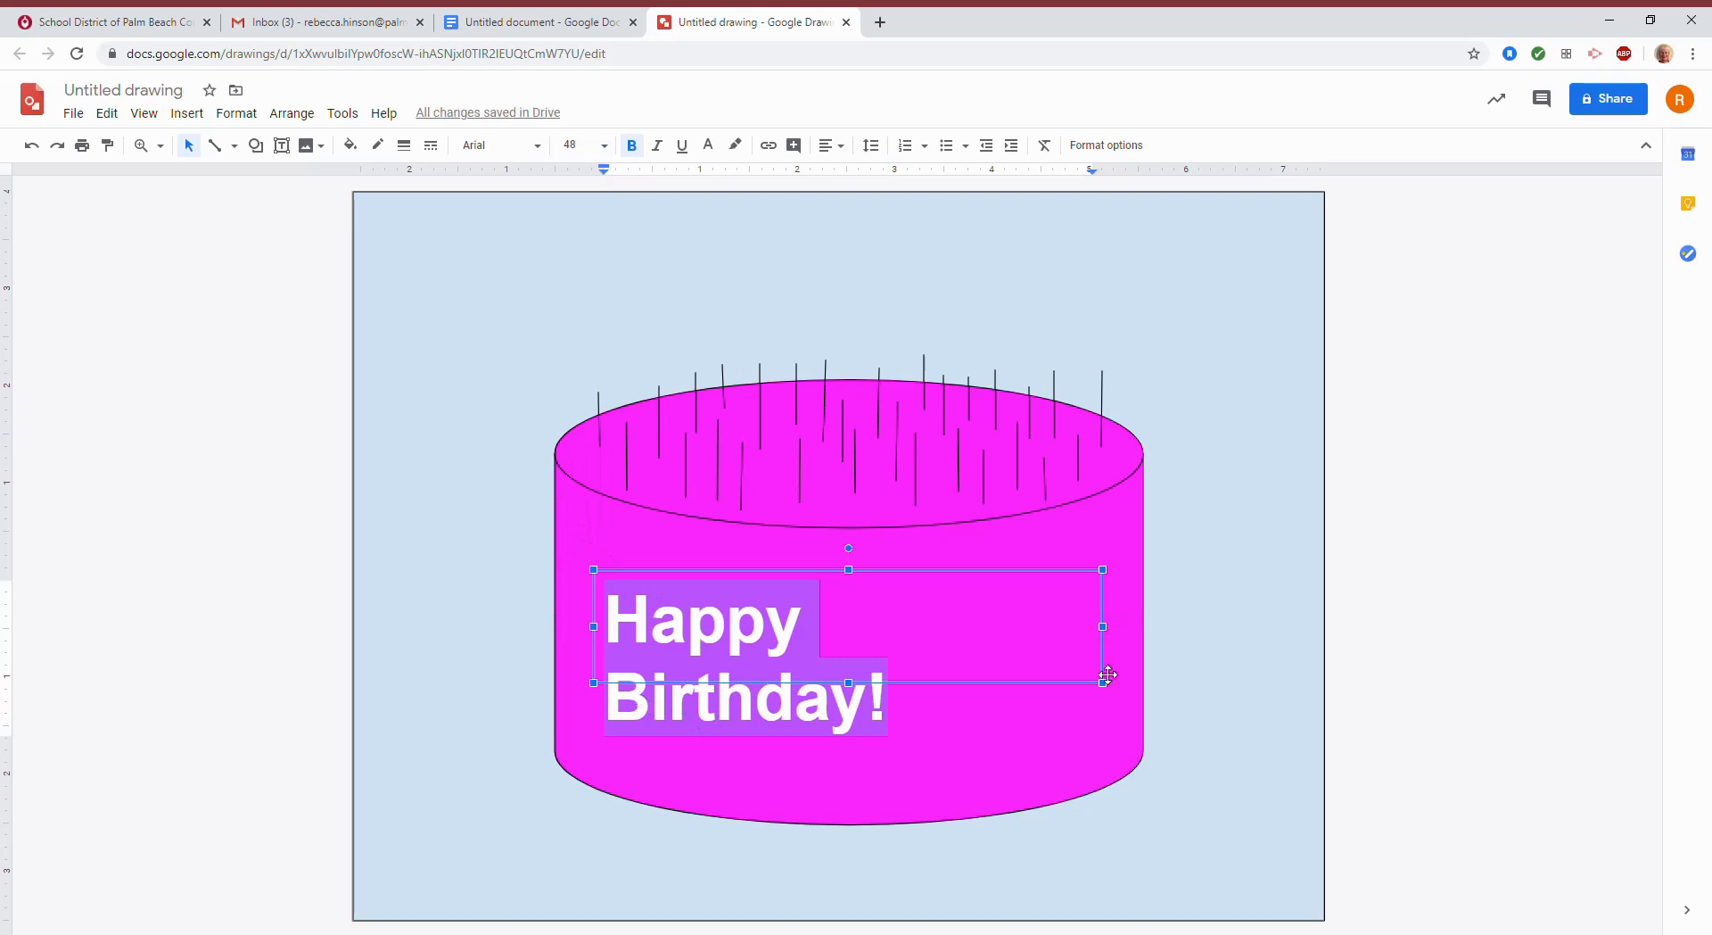
Widen the text box and centre the greeting on one line across the cake.
drag(1121, 690, 1151, 691)
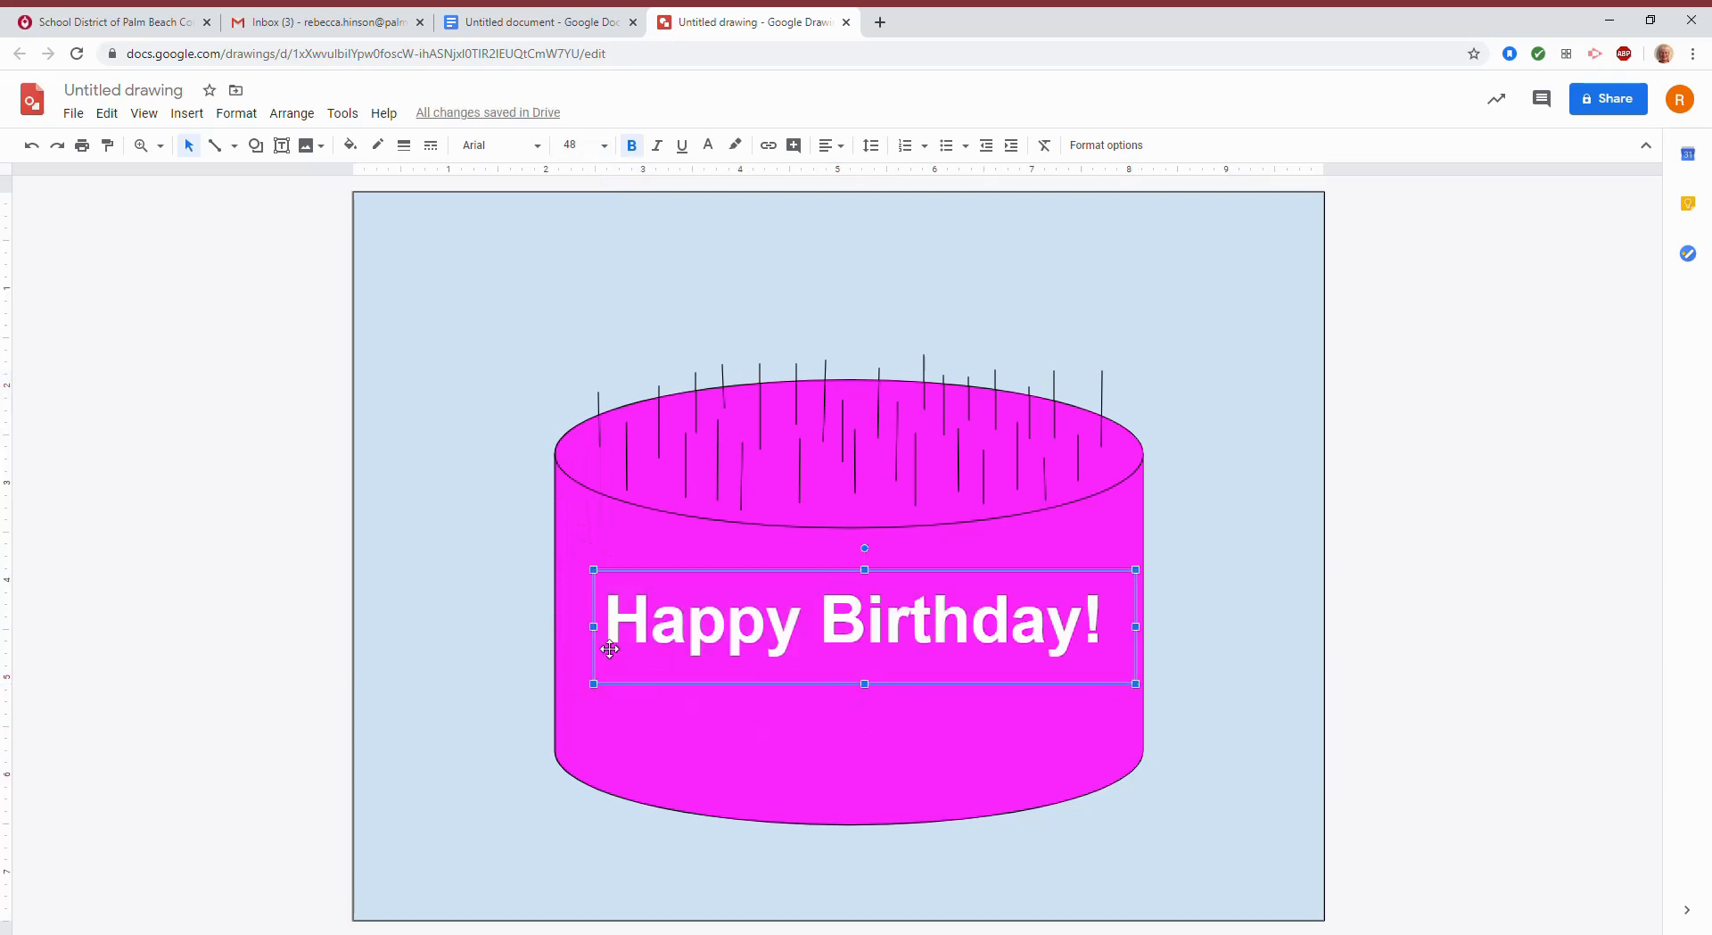
drag(602, 629, 581, 628)
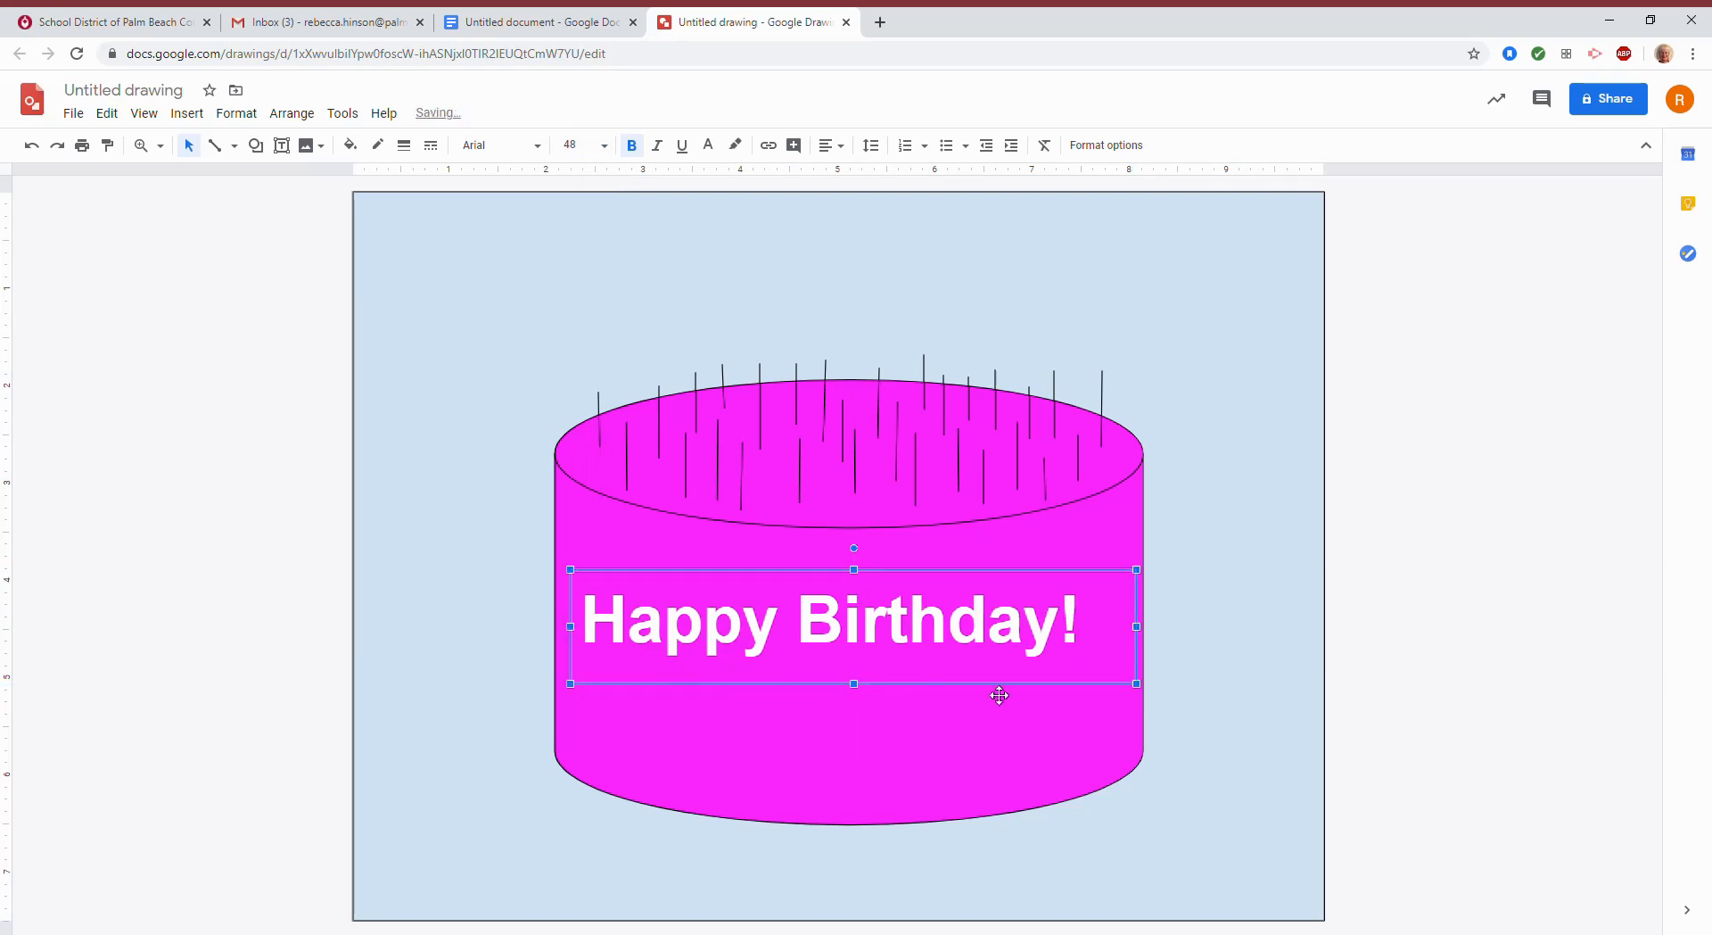
drag(936, 577, 949, 577)
click(1286, 635)
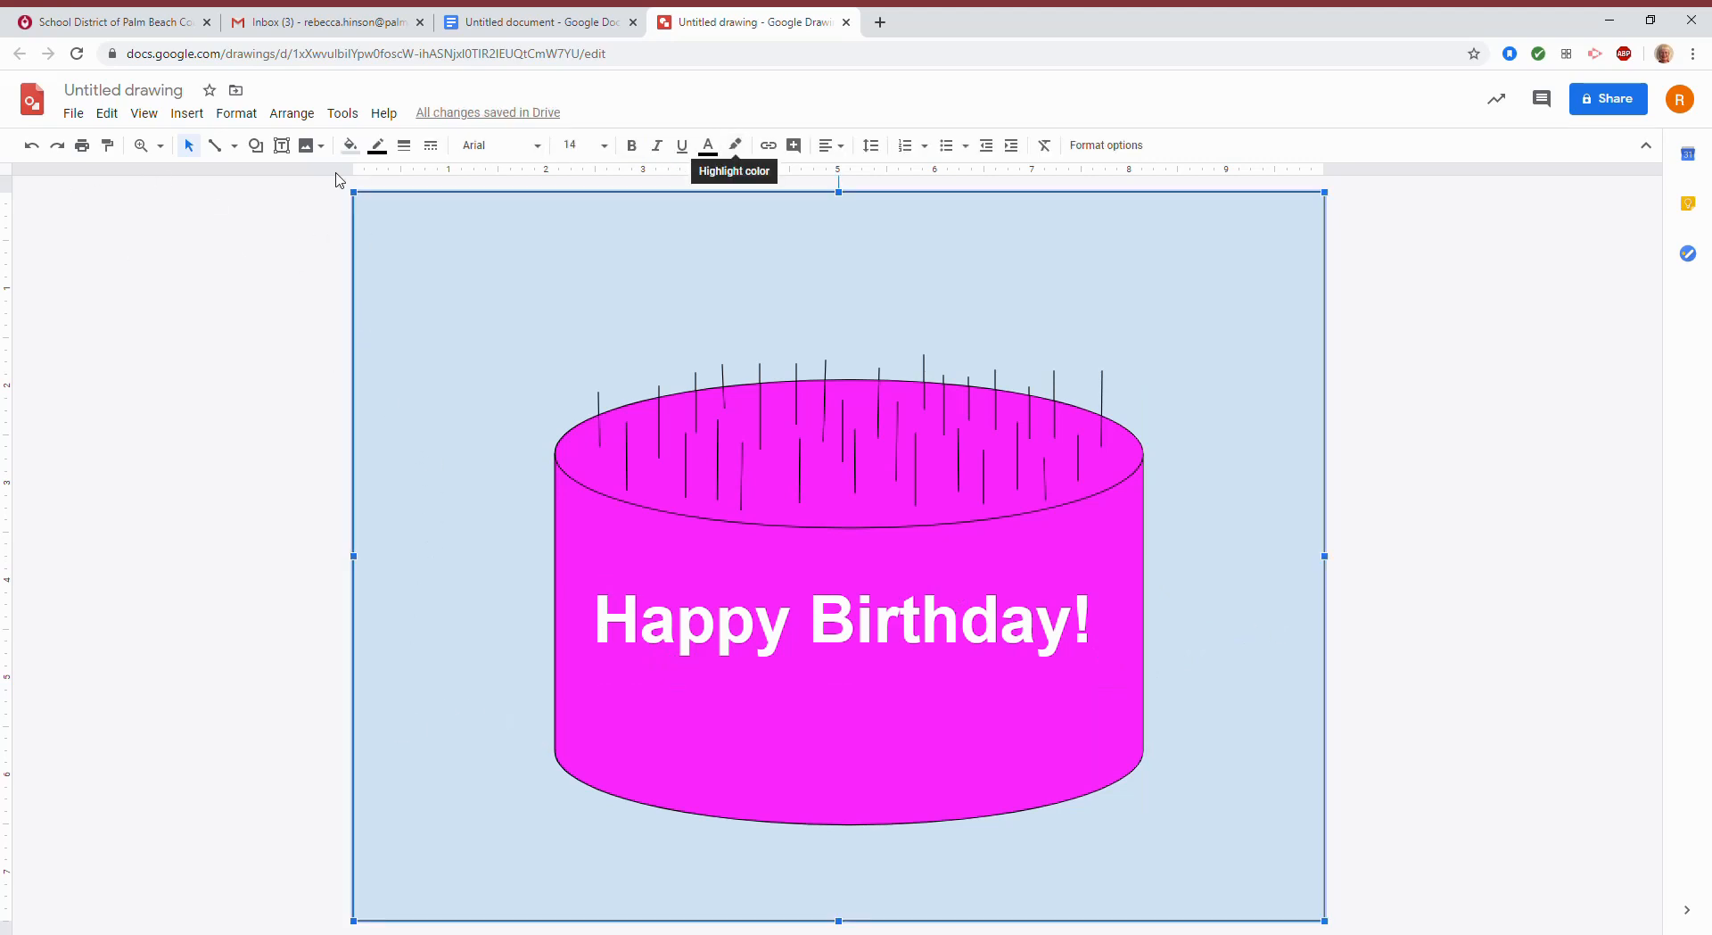
Change the background rectangle's fill from light blue to cyan.
click(360, 147)
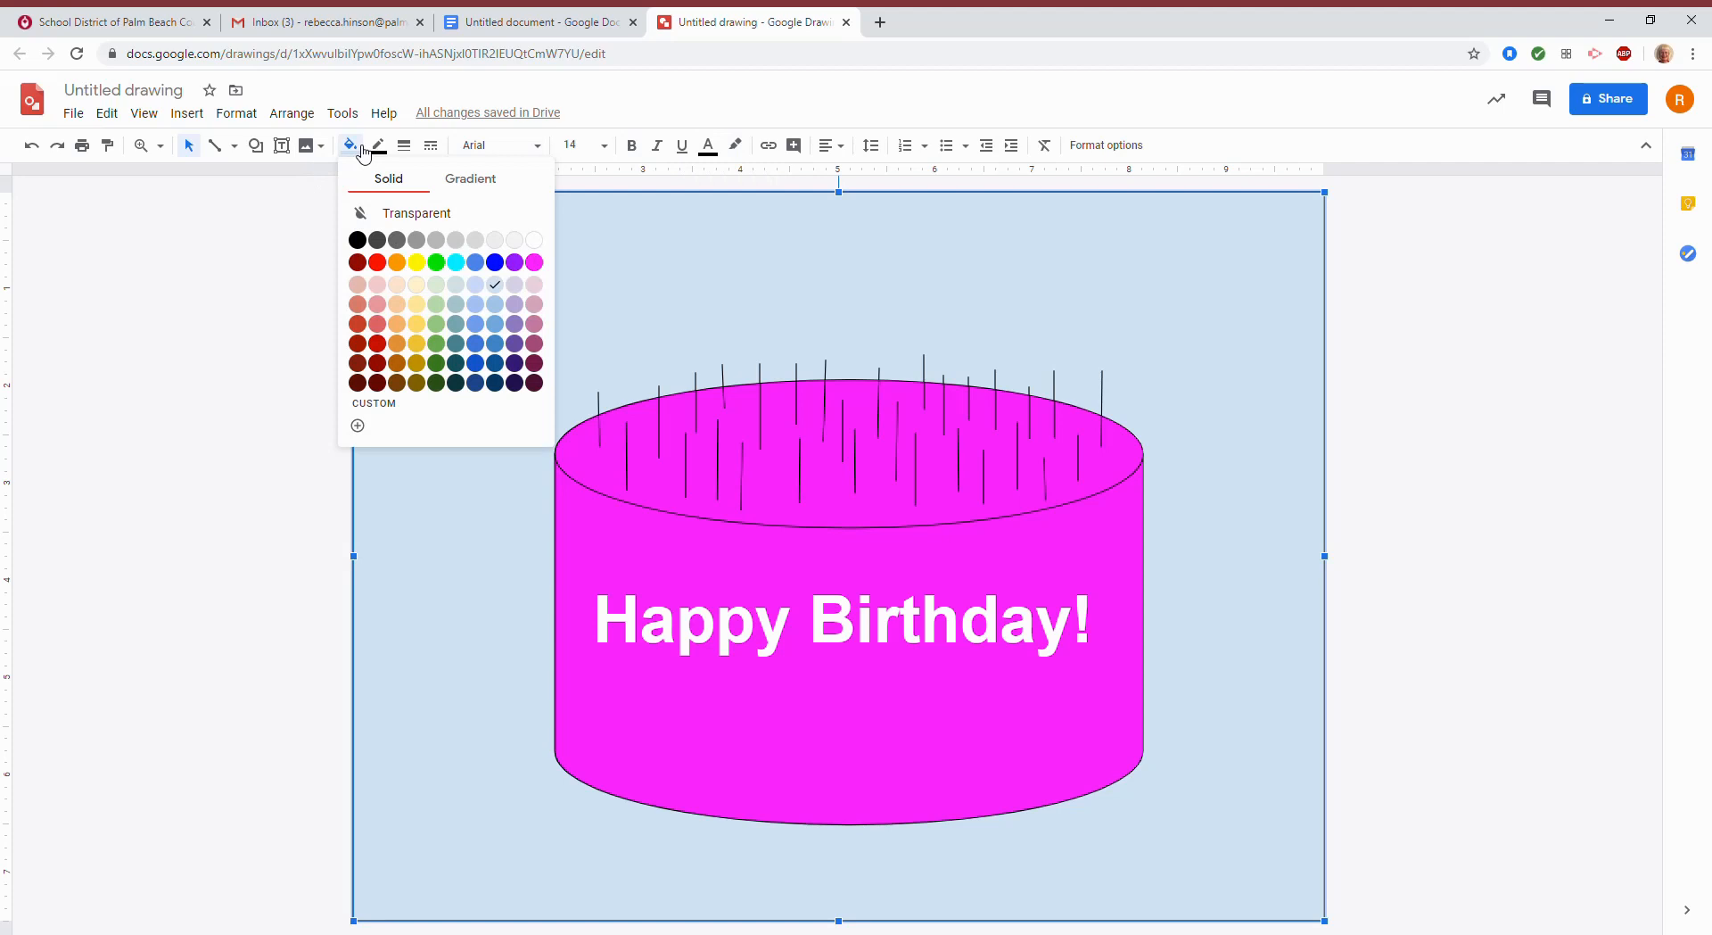
click(125, 361)
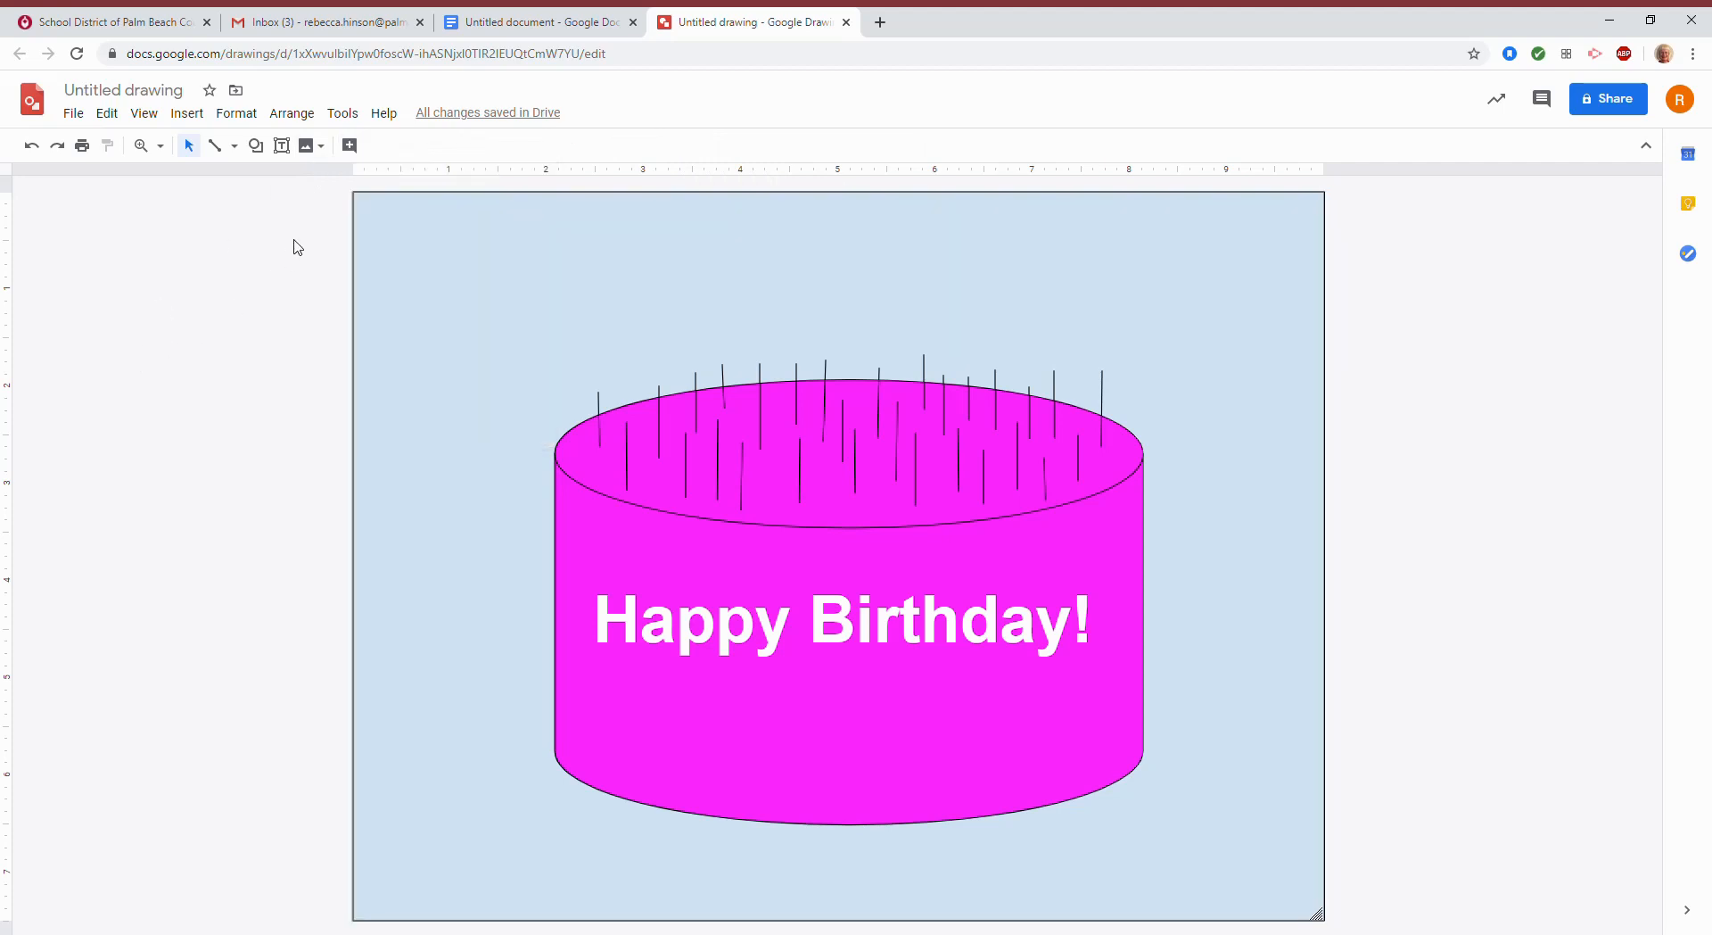
click(366, 220)
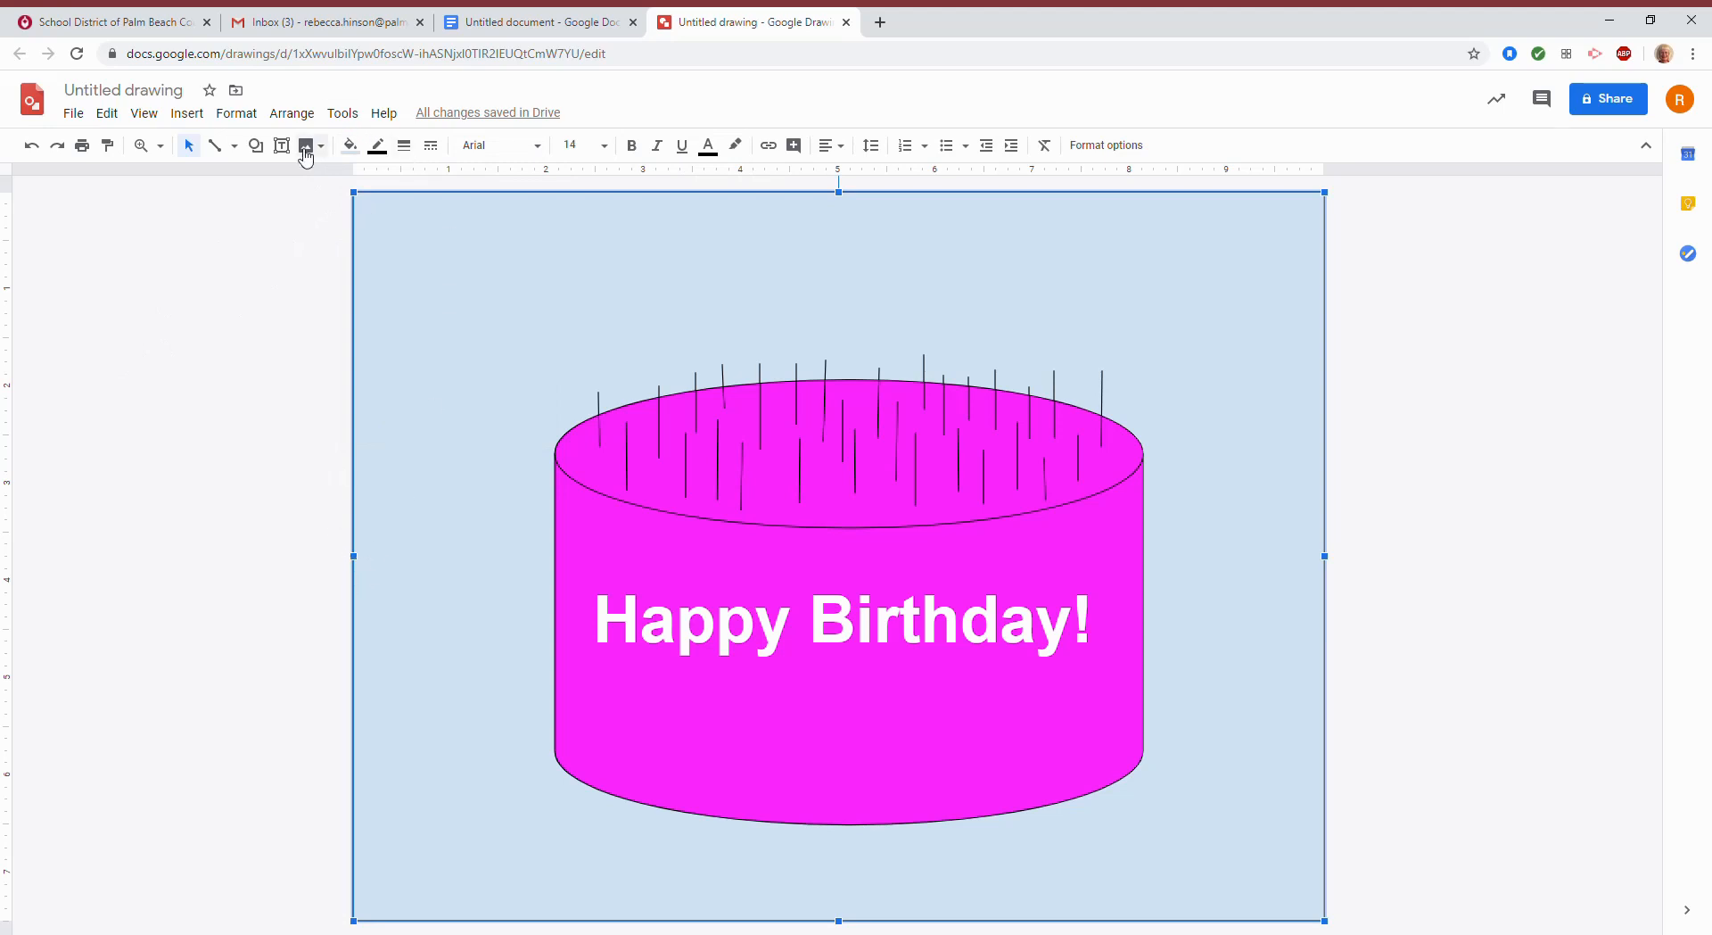
click(349, 146)
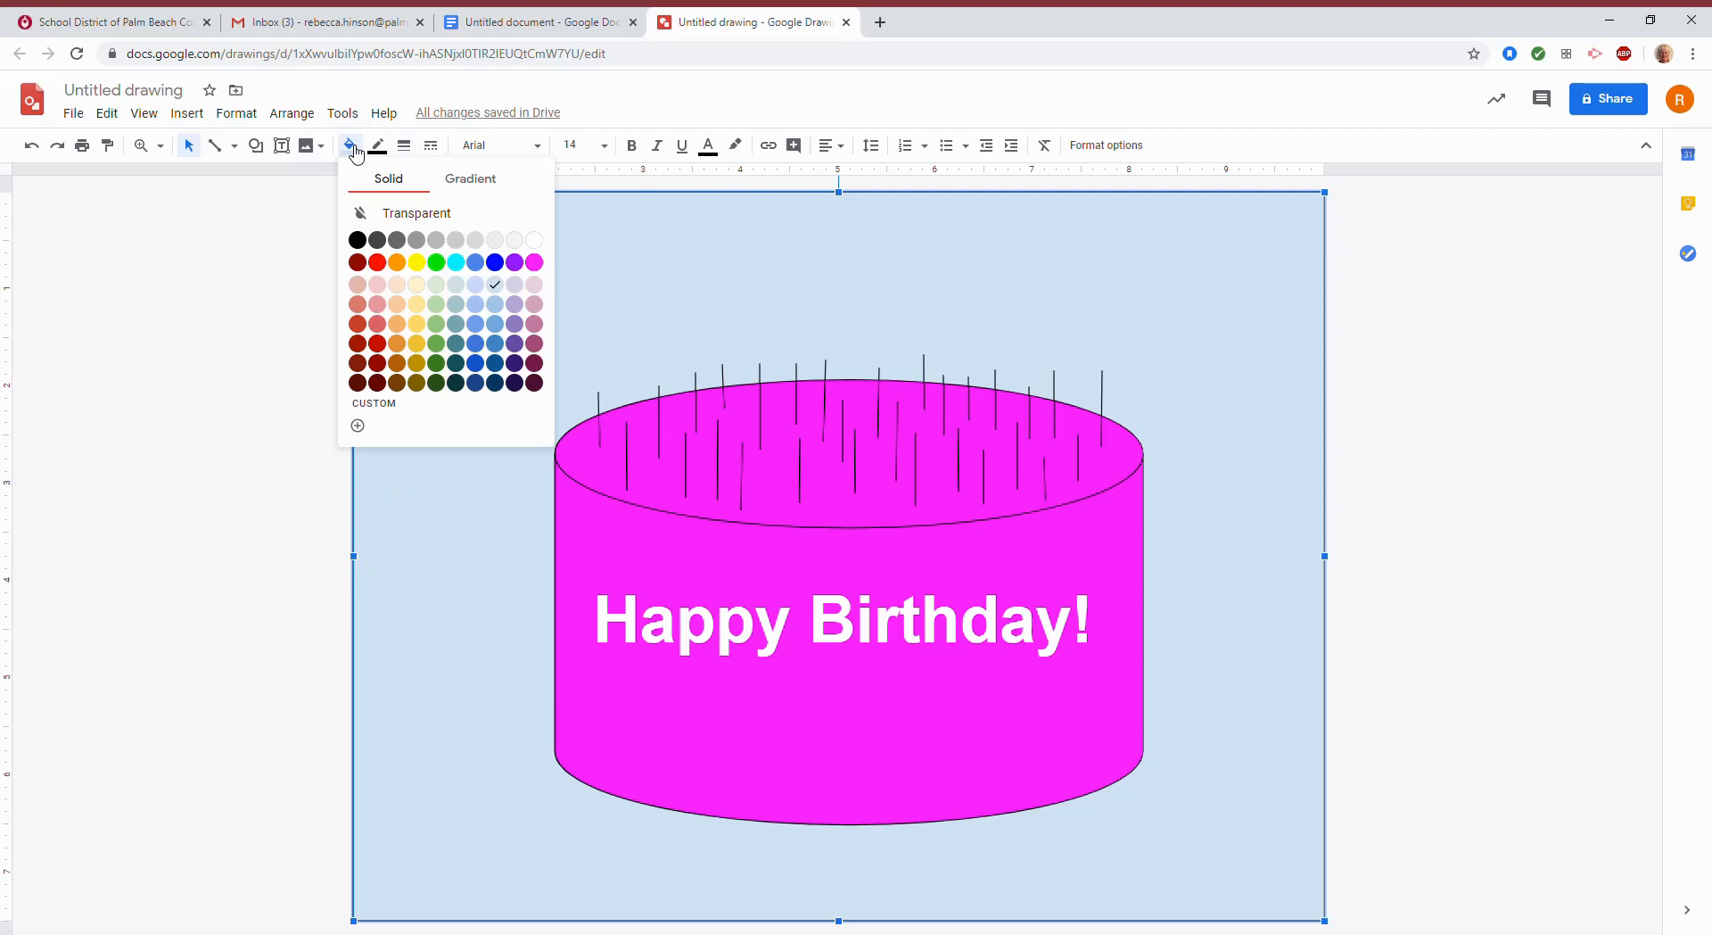
click(456, 262)
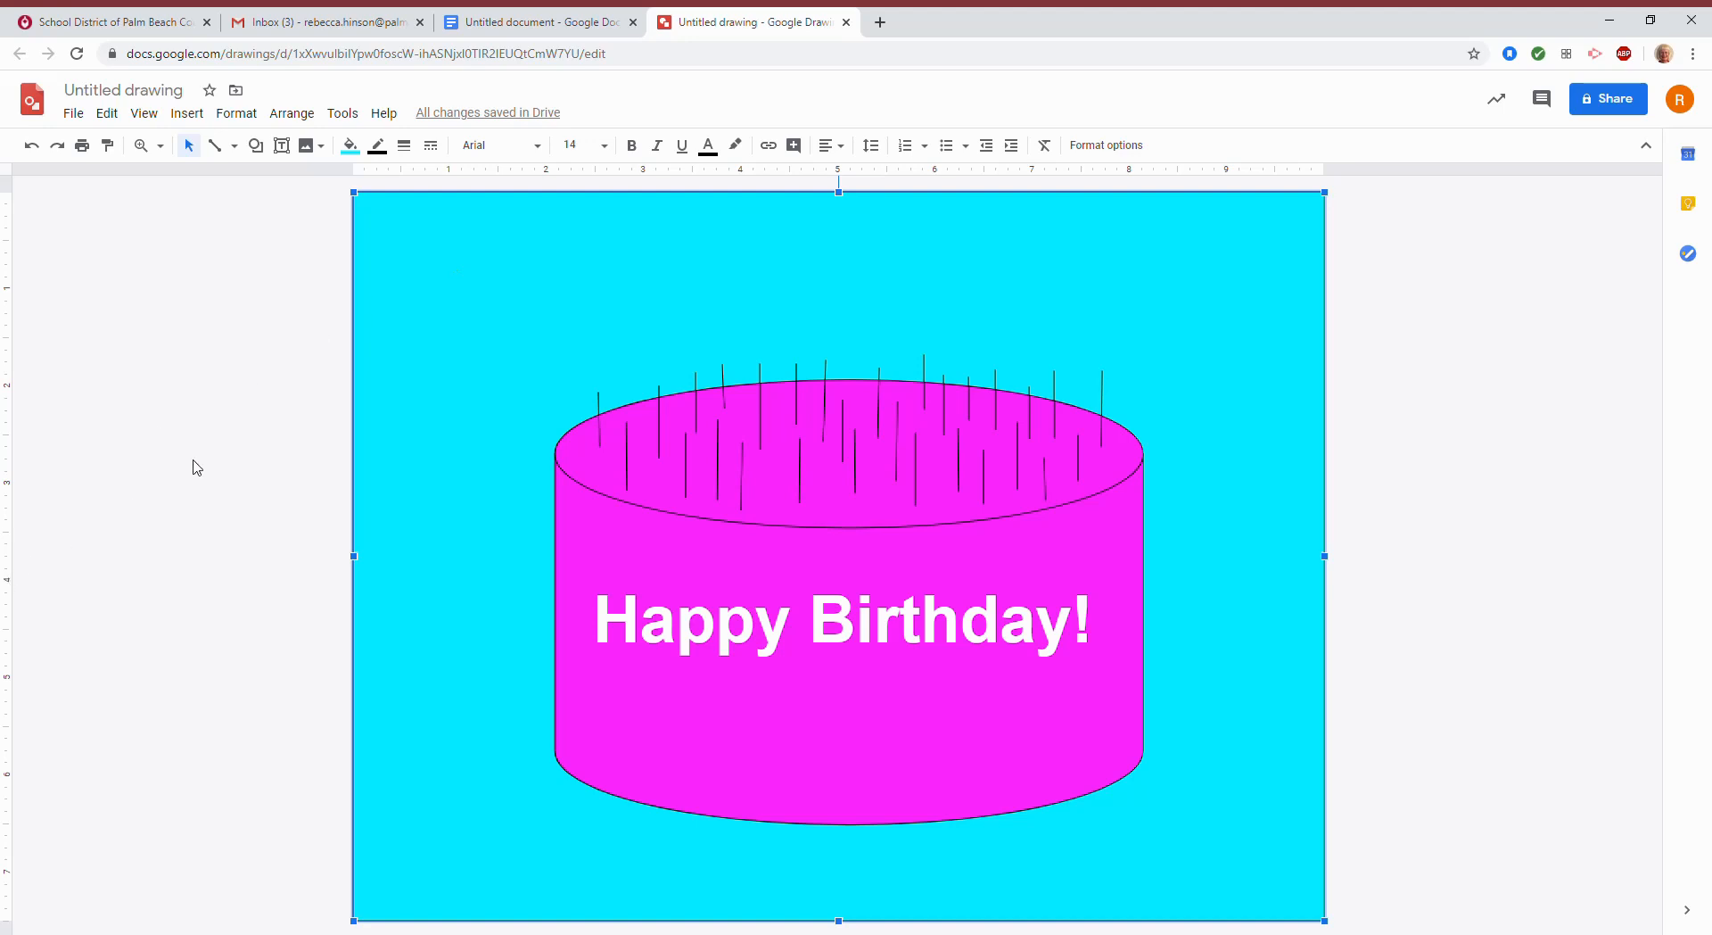
click(242, 307)
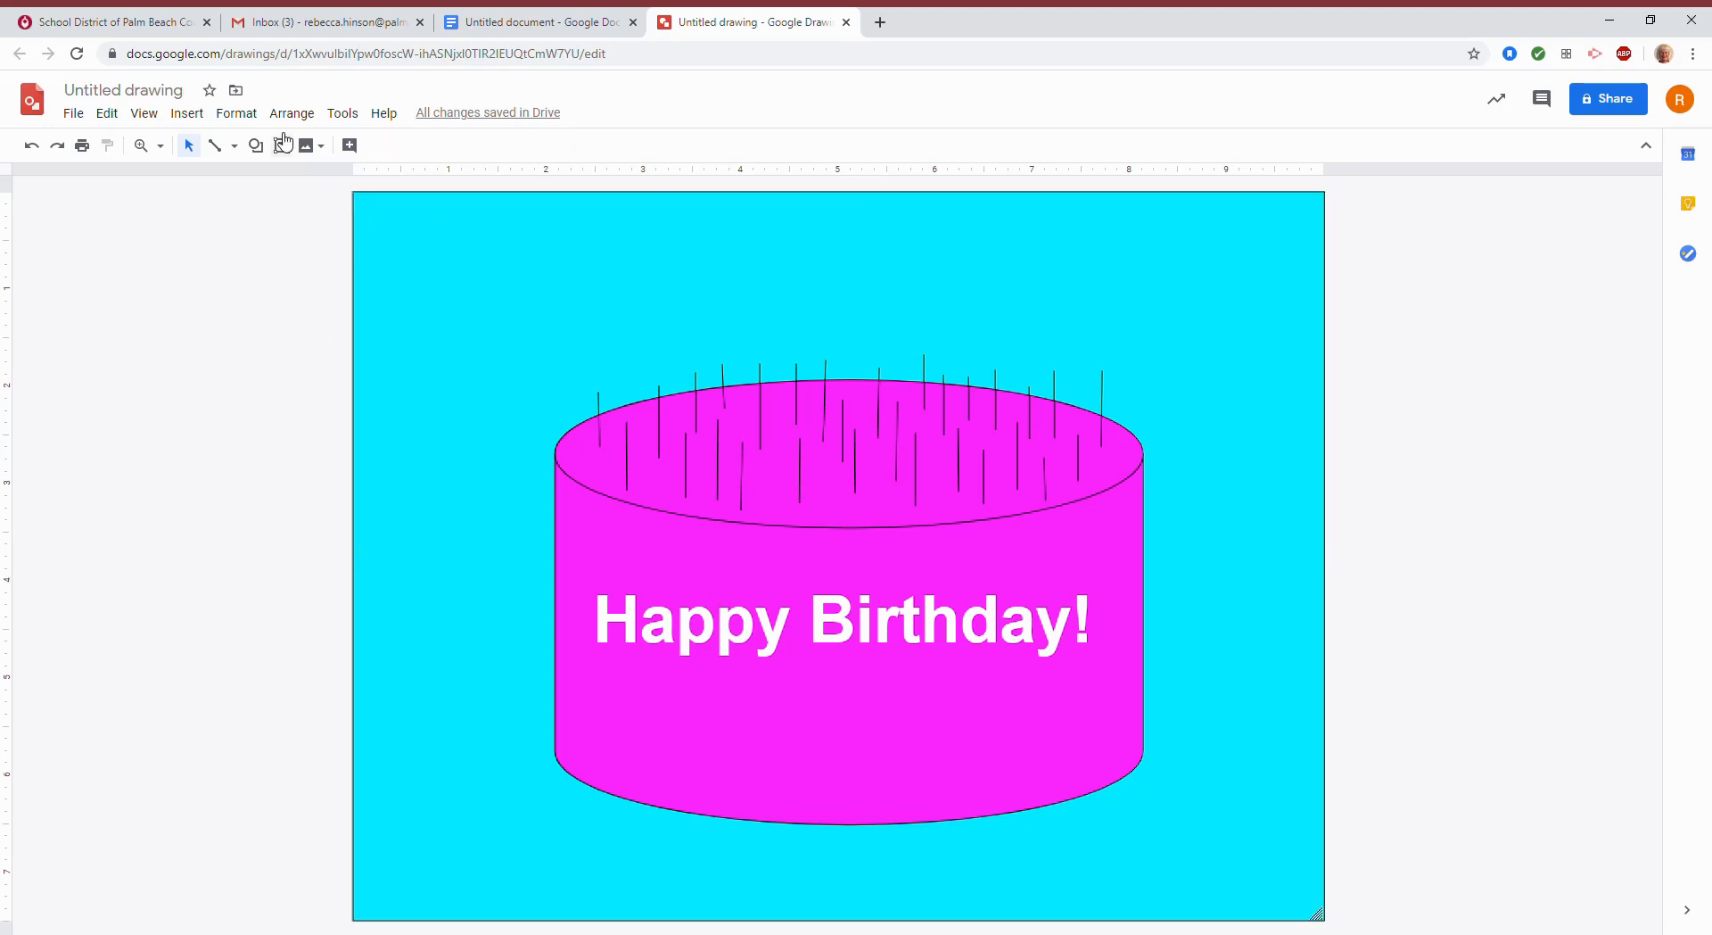
Draw a small heart on the cake's upper left and give it a cyan highlight colour.
click(255, 145)
mouse_move(314, 181)
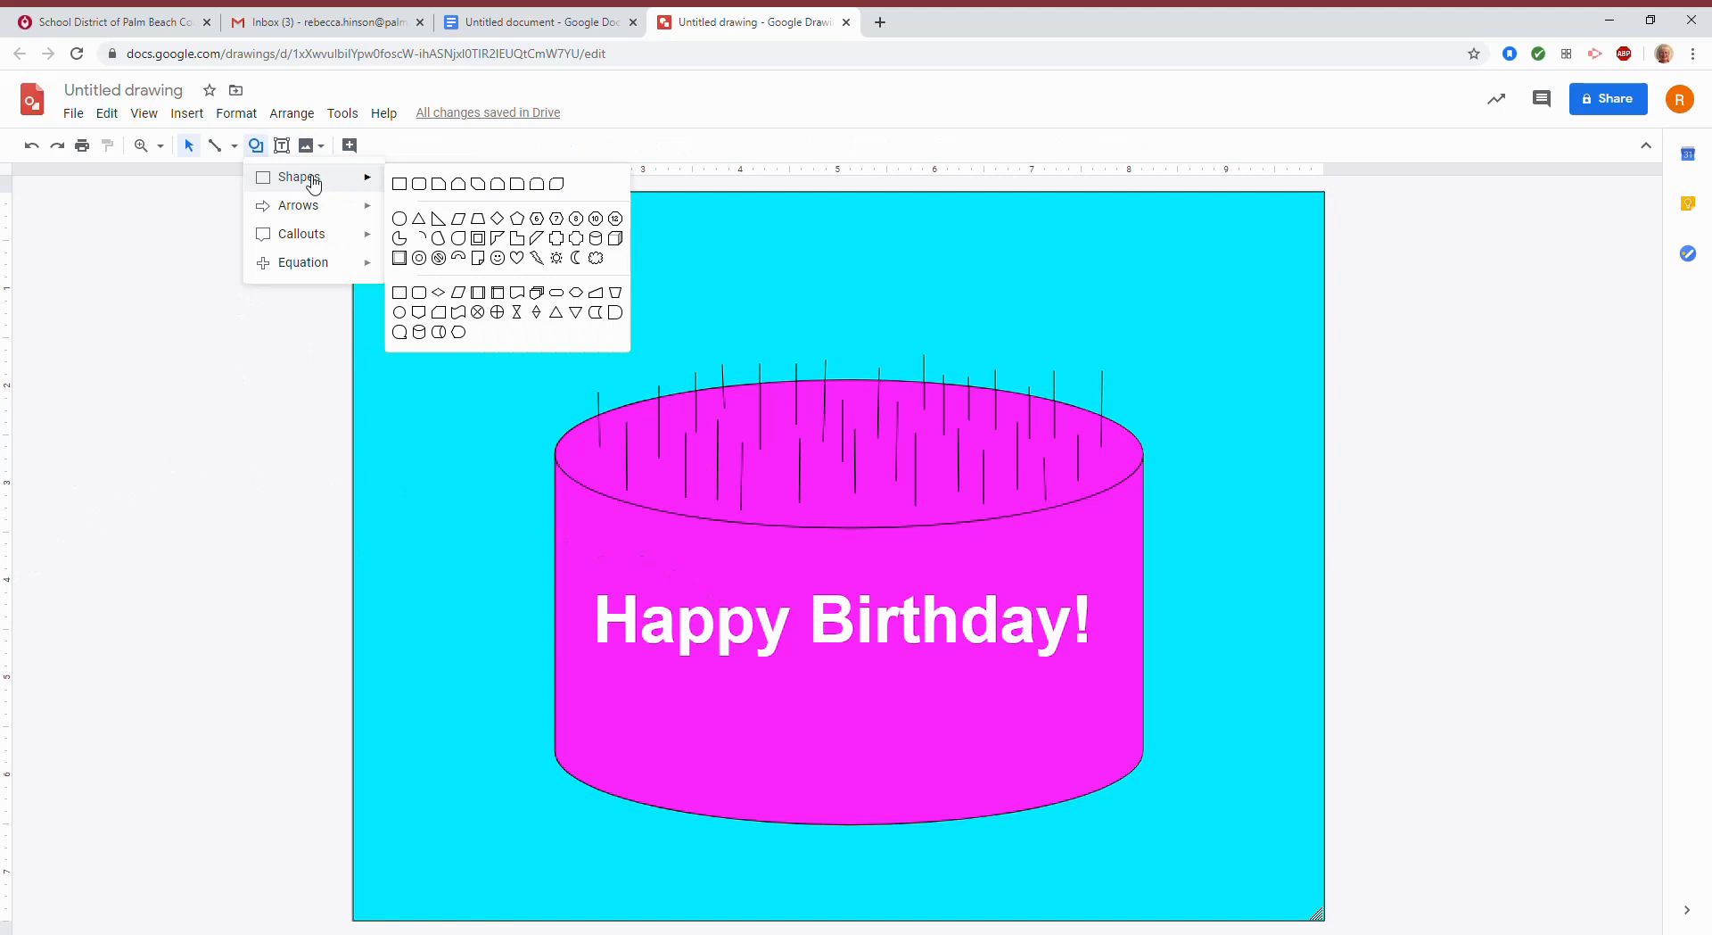
click(534, 259)
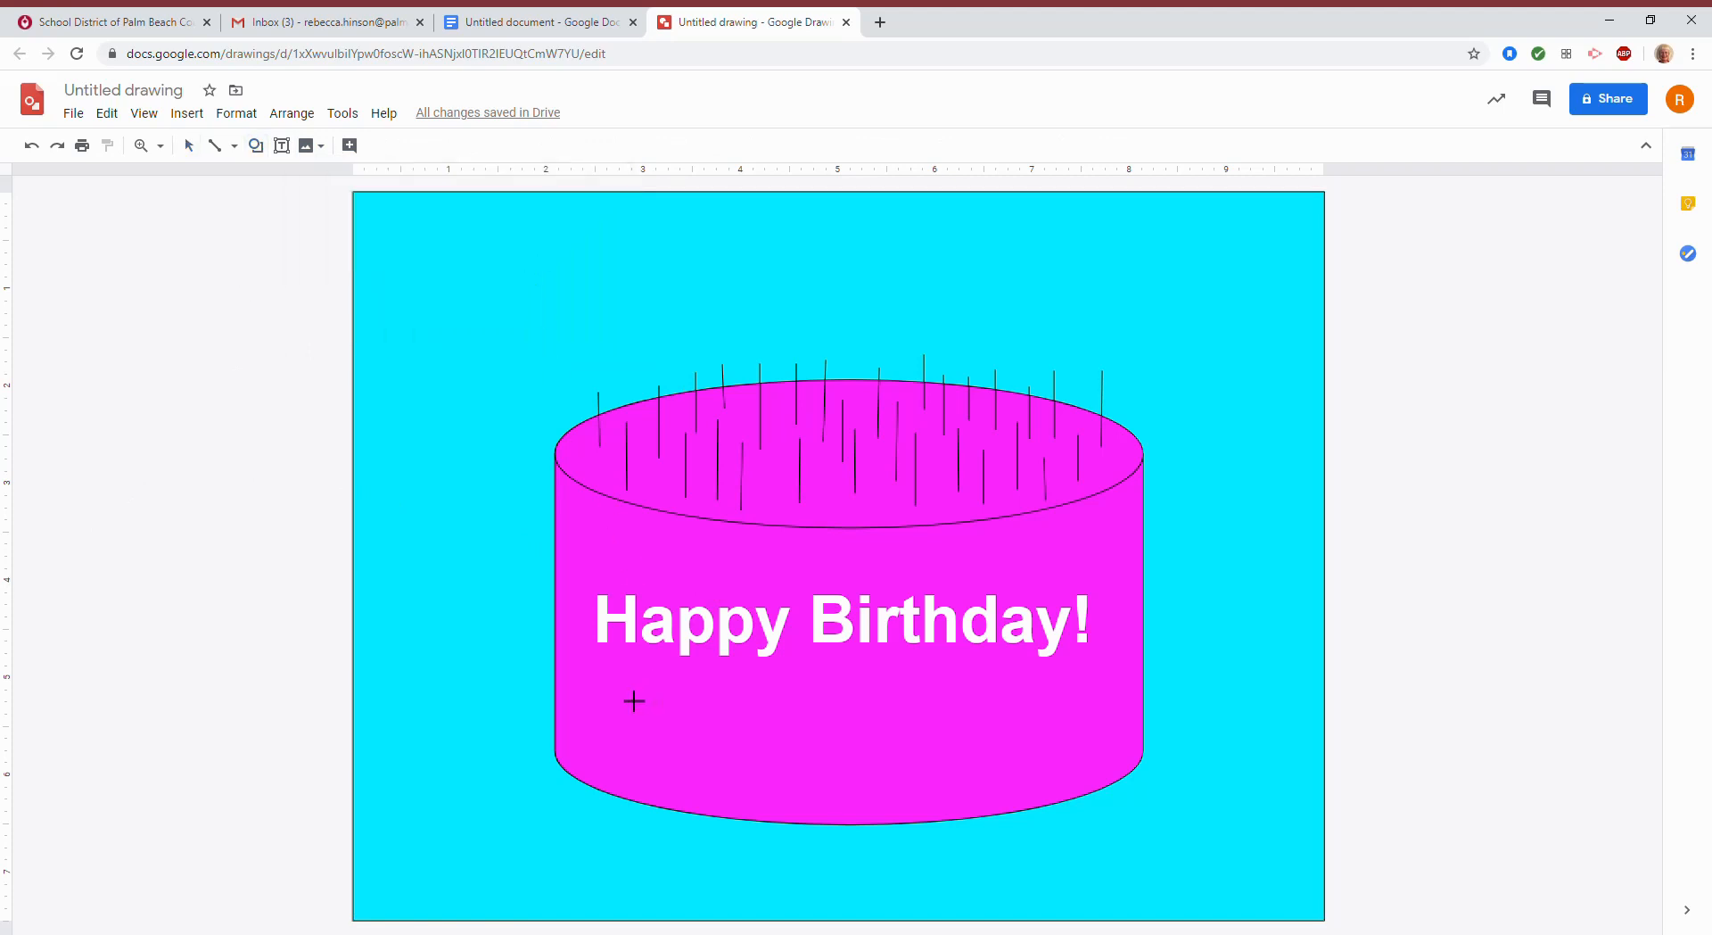
drag(631, 532, 669, 581)
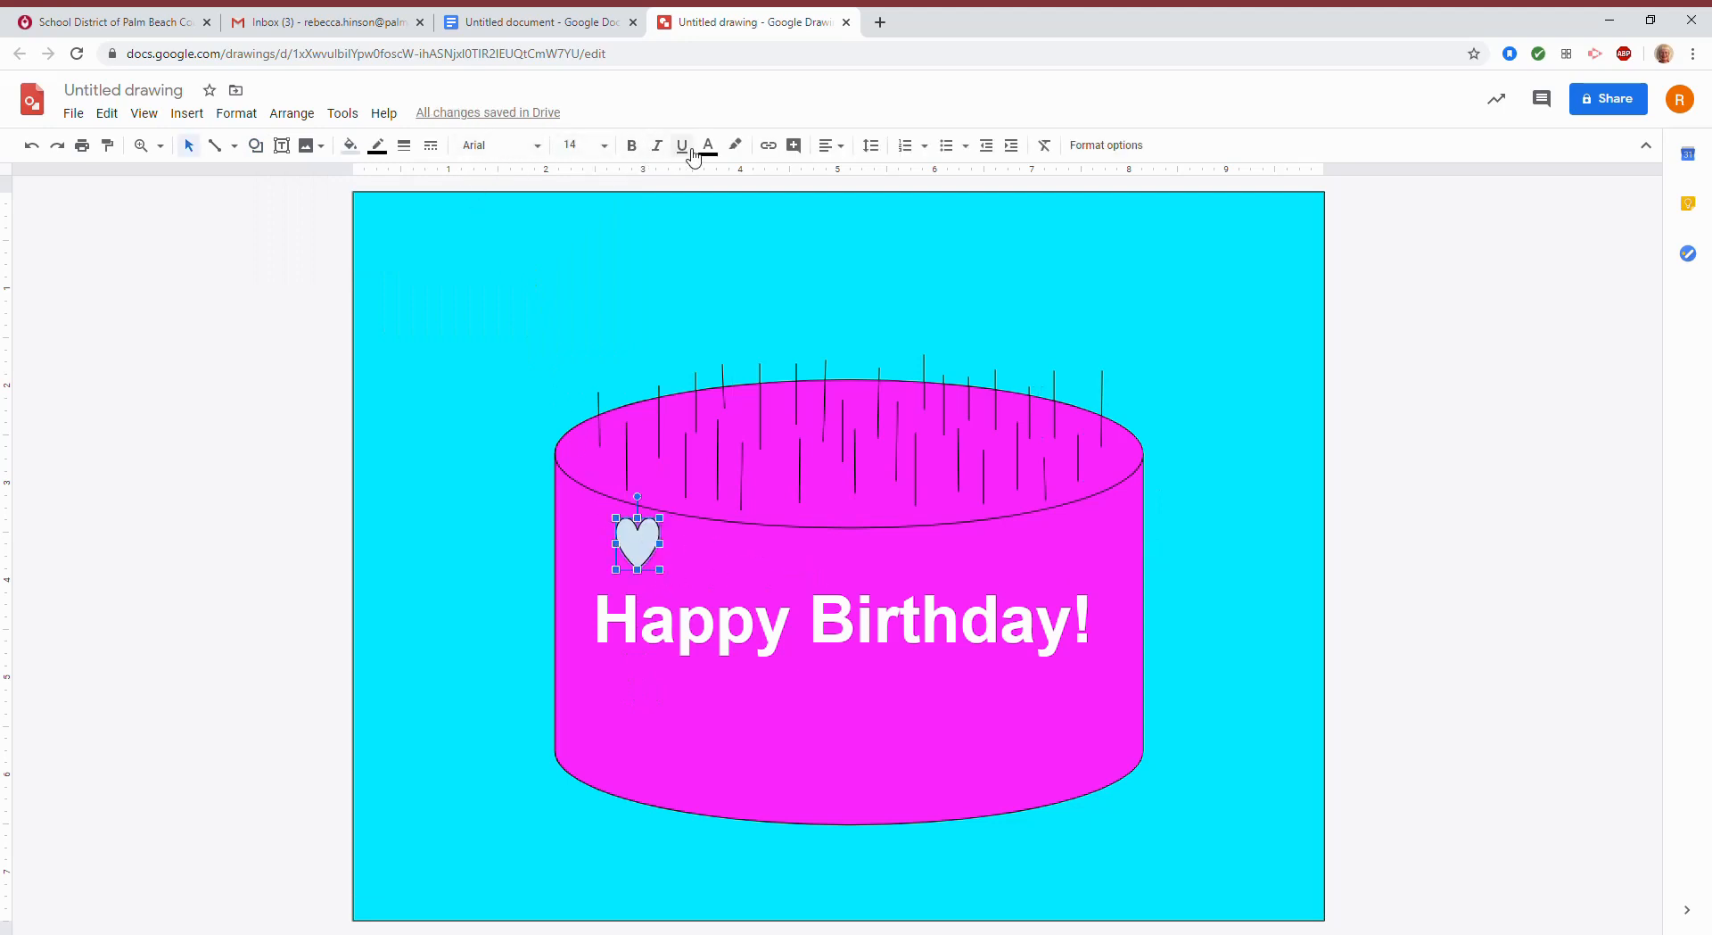
click(737, 148)
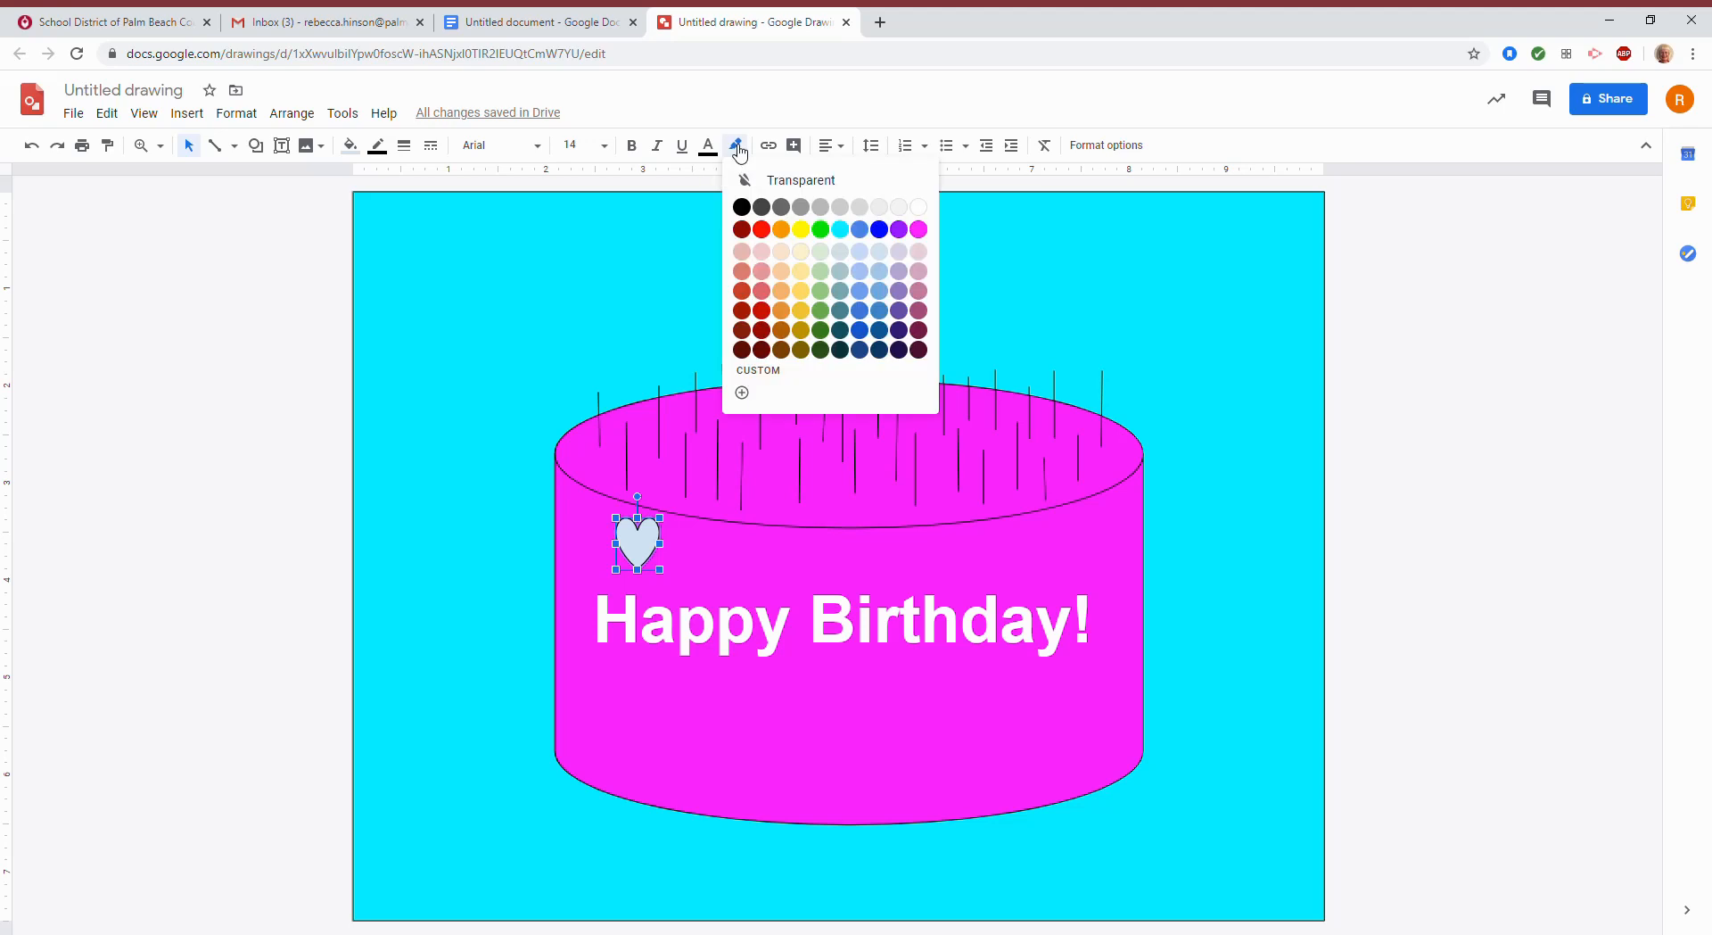
click(840, 230)
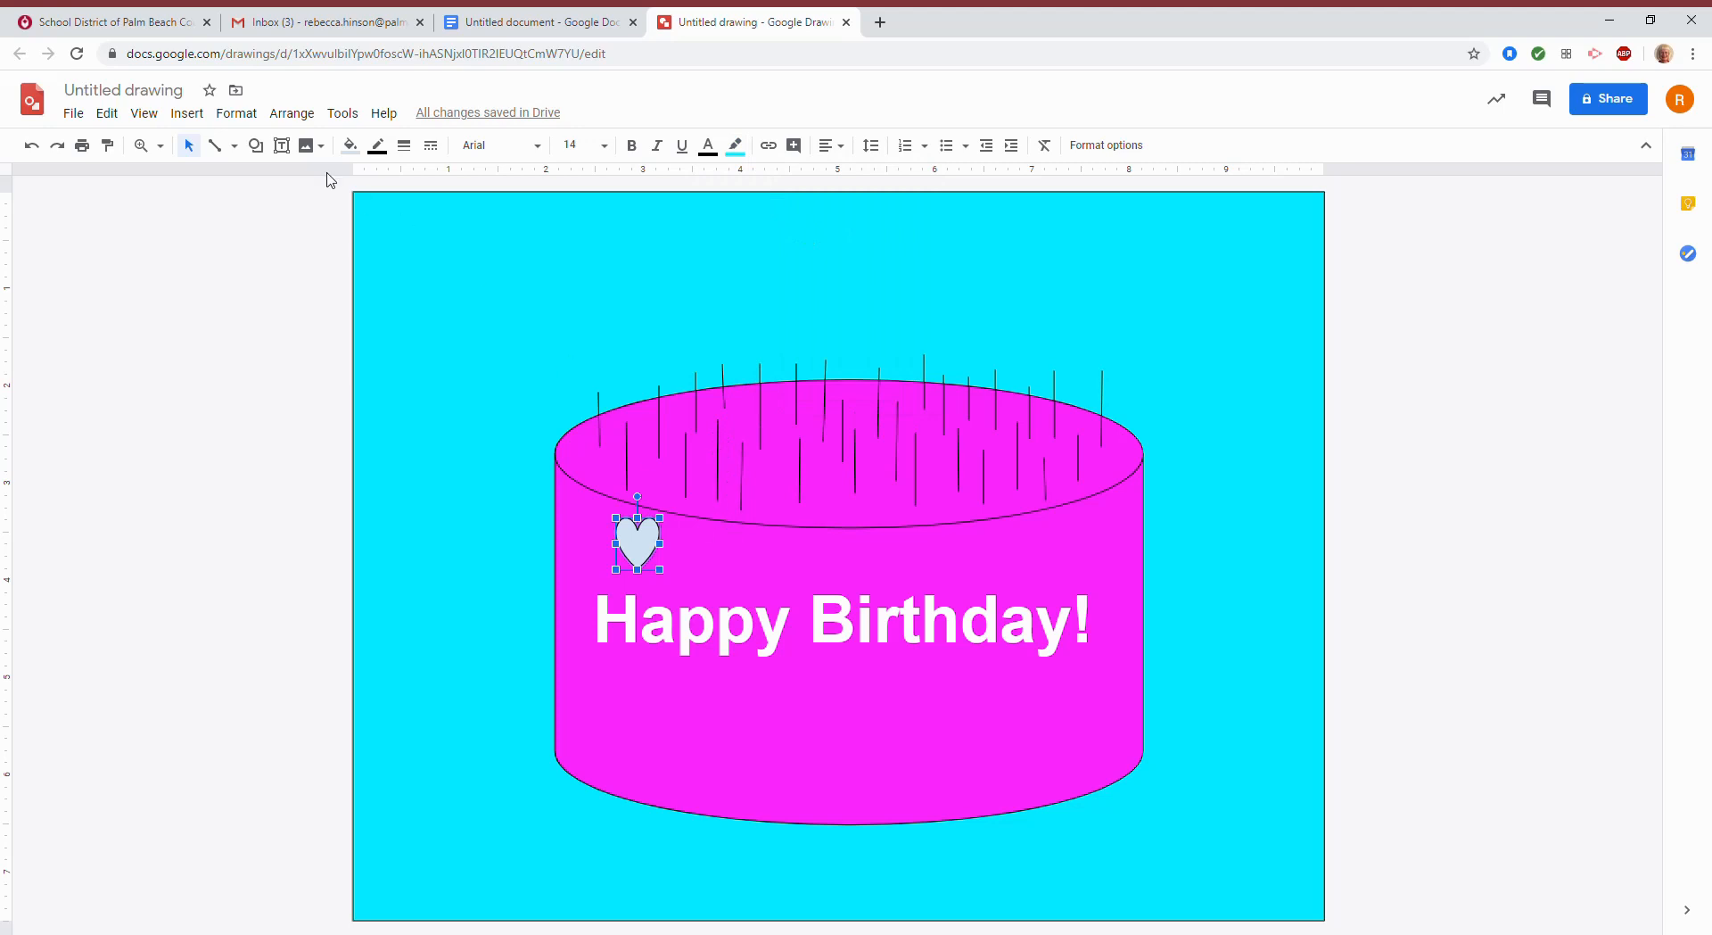
Add second and third hearts to the right of the first, above the text.
click(256, 145)
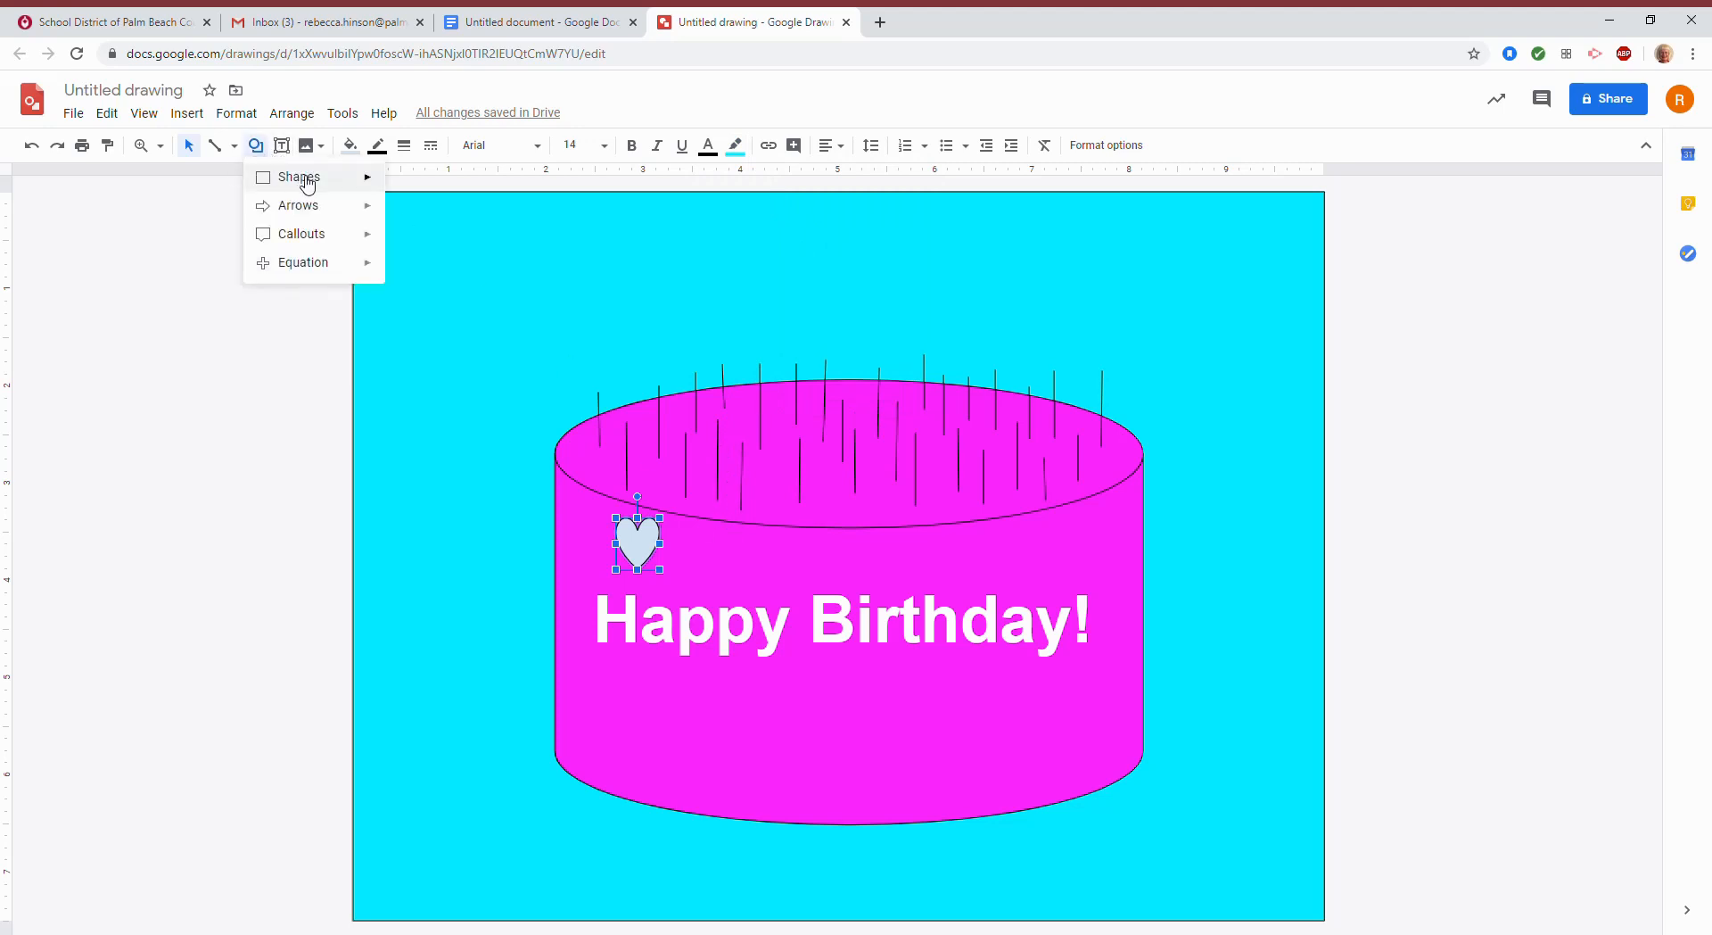
mouse_move(307, 182)
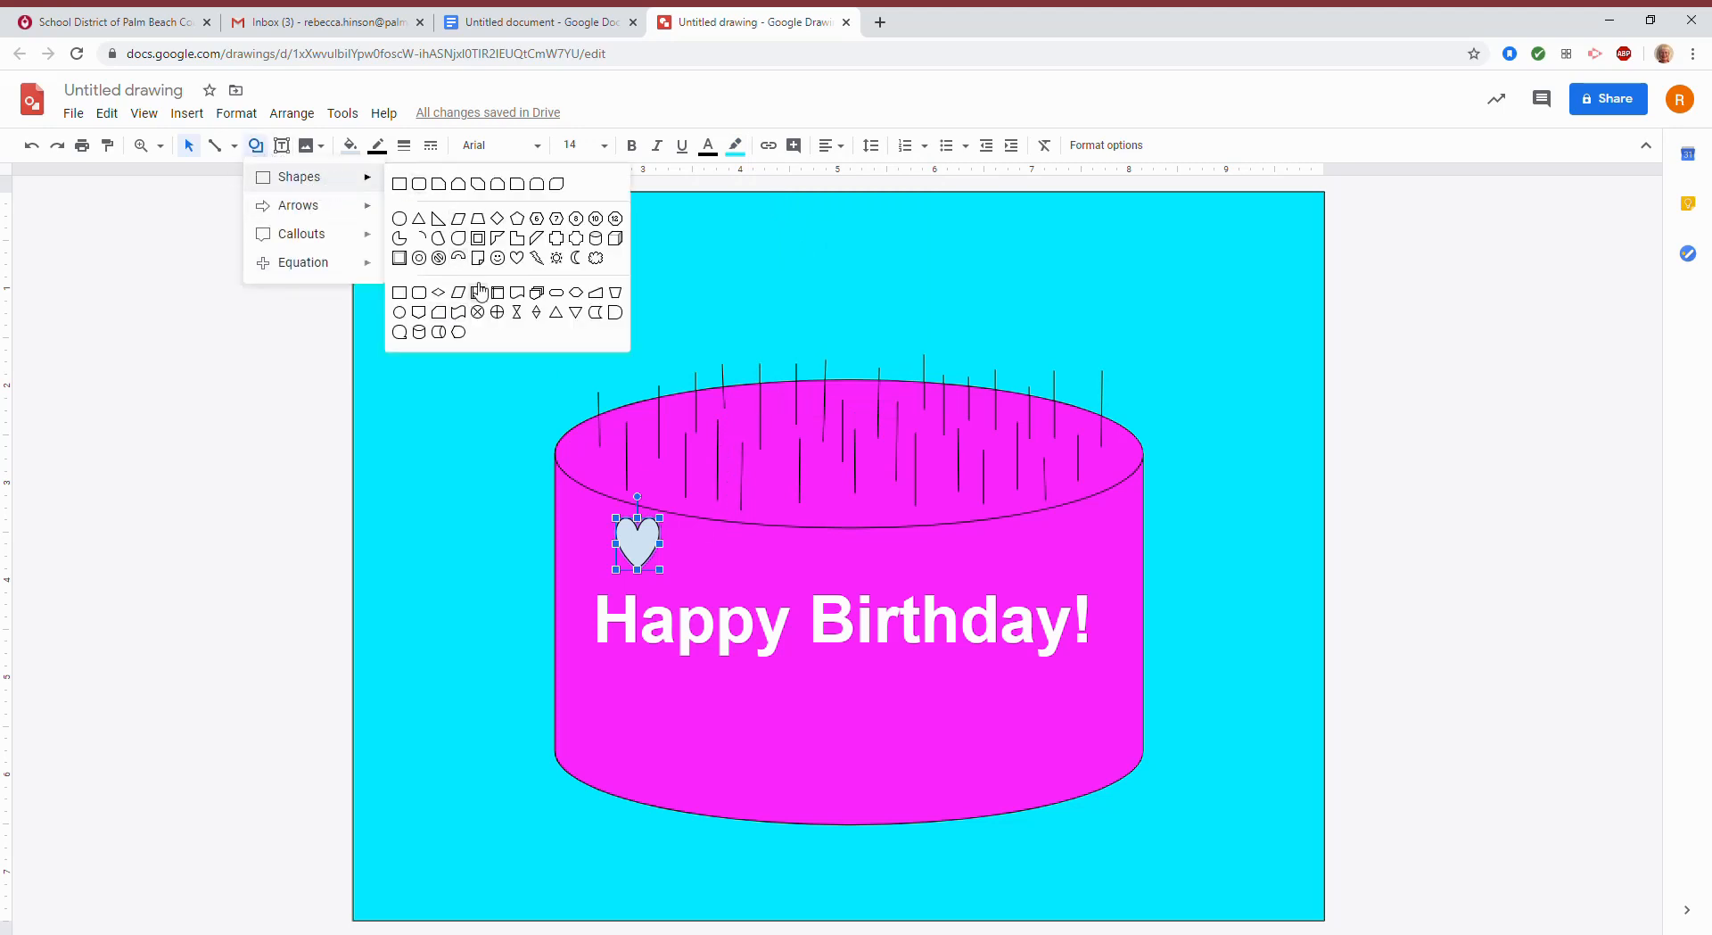
click(517, 258)
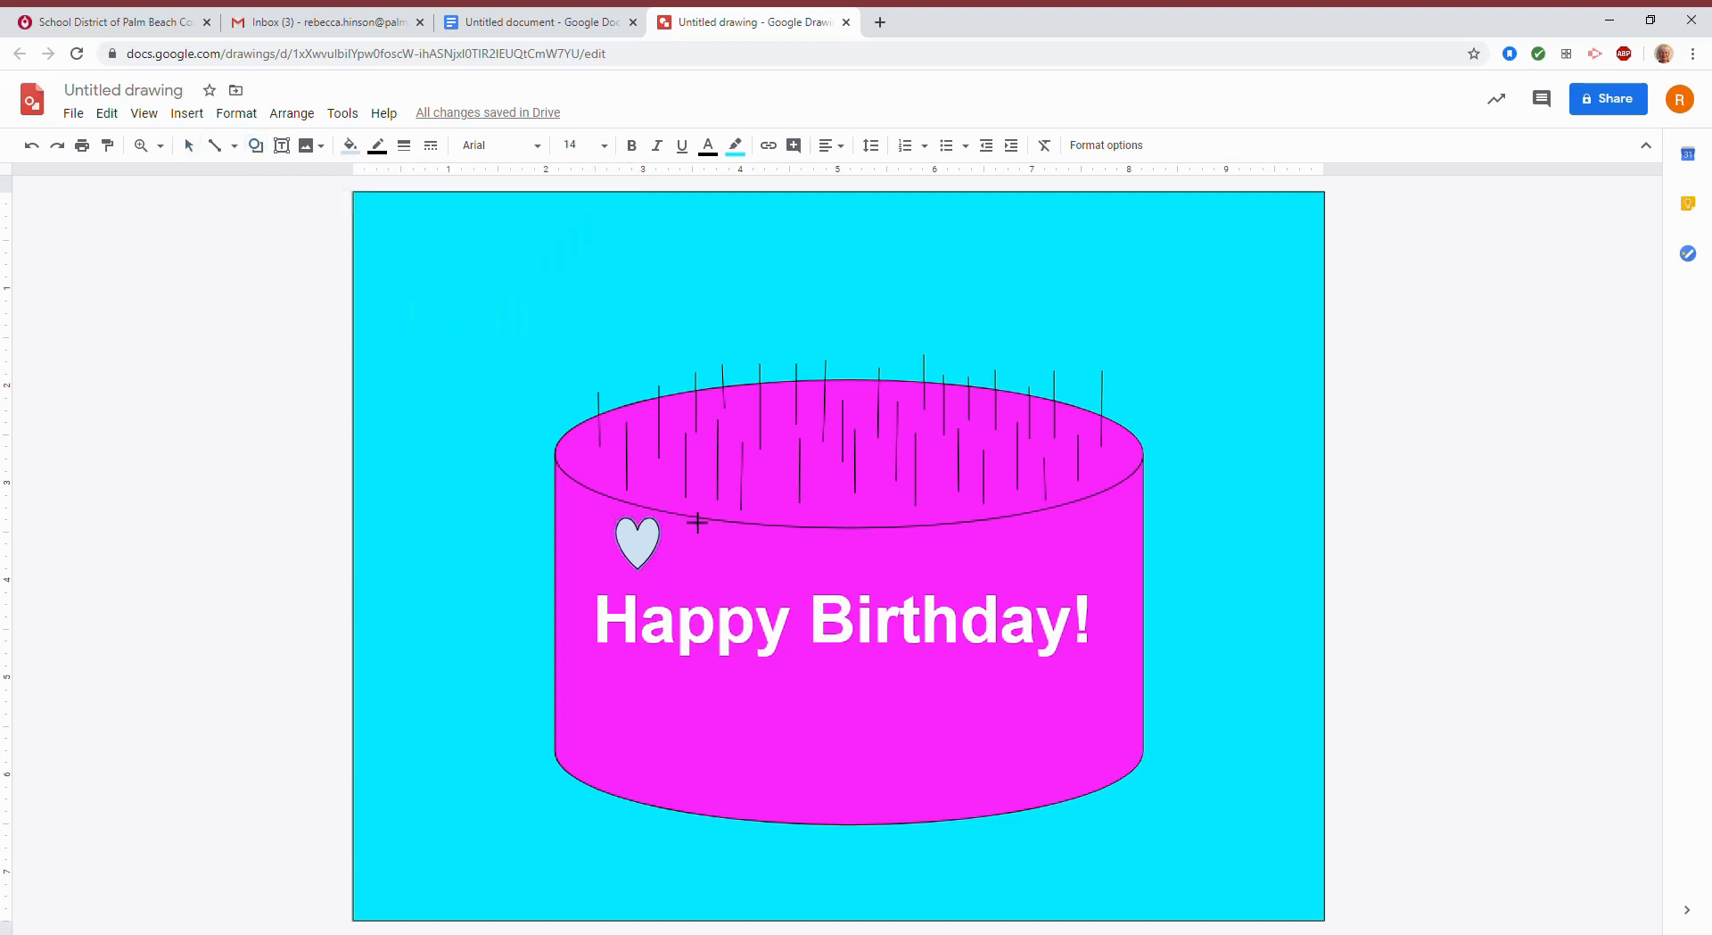
drag(714, 540, 779, 592)
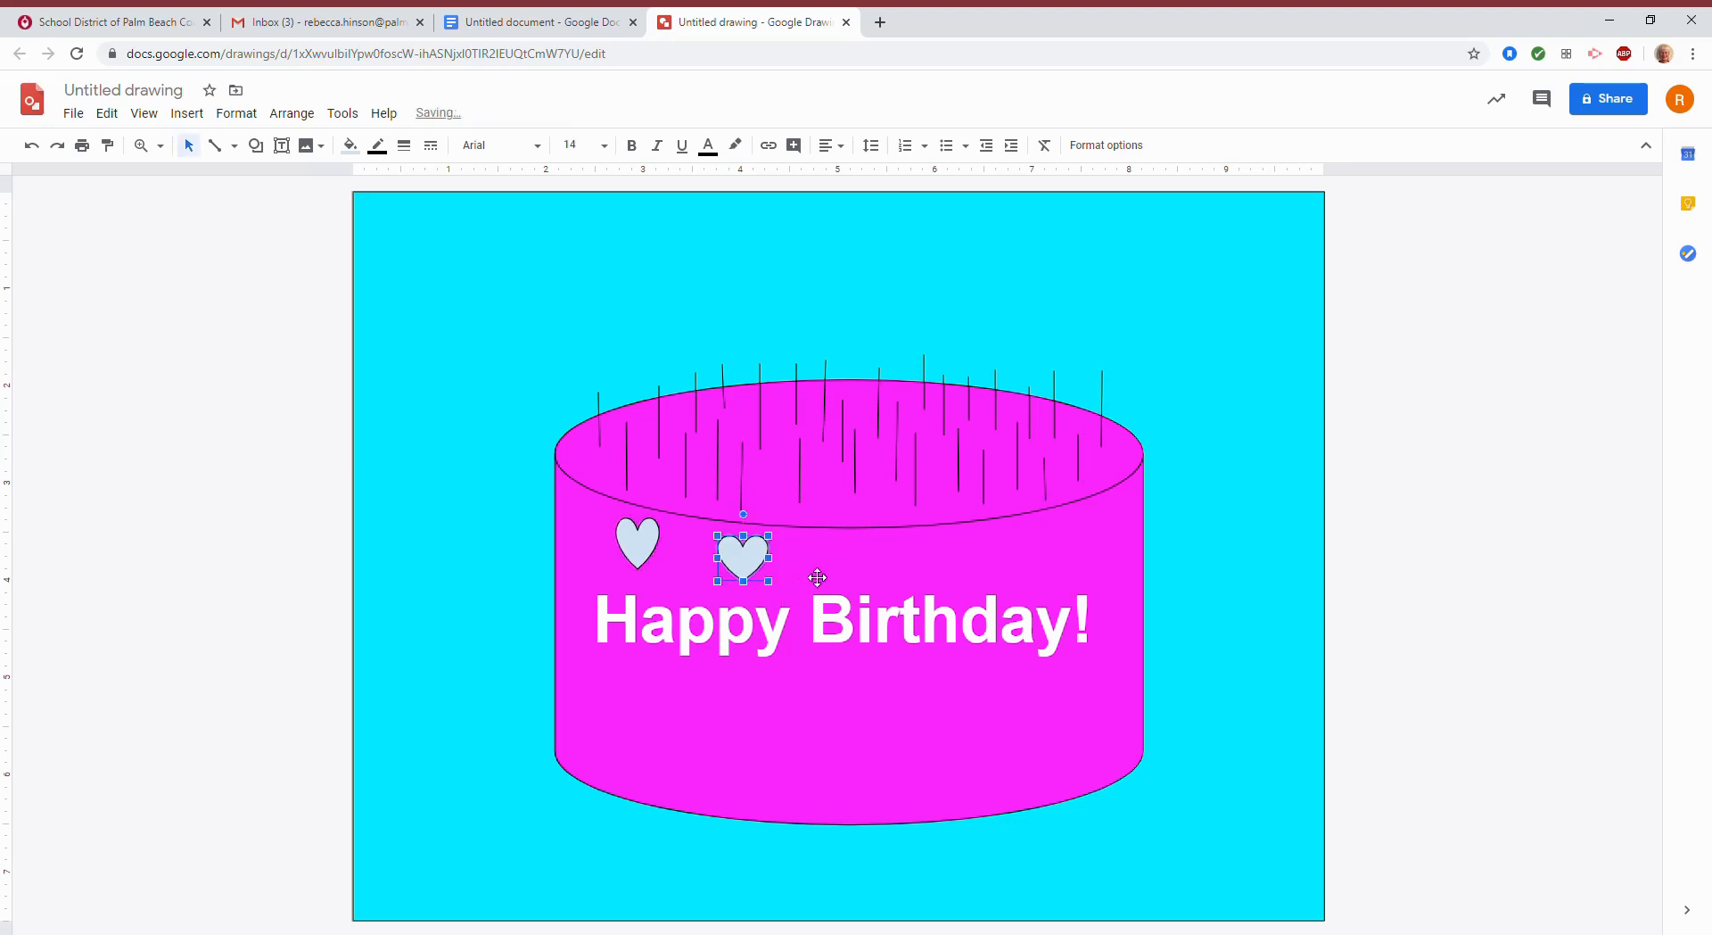
click(258, 148)
mouse_move(347, 178)
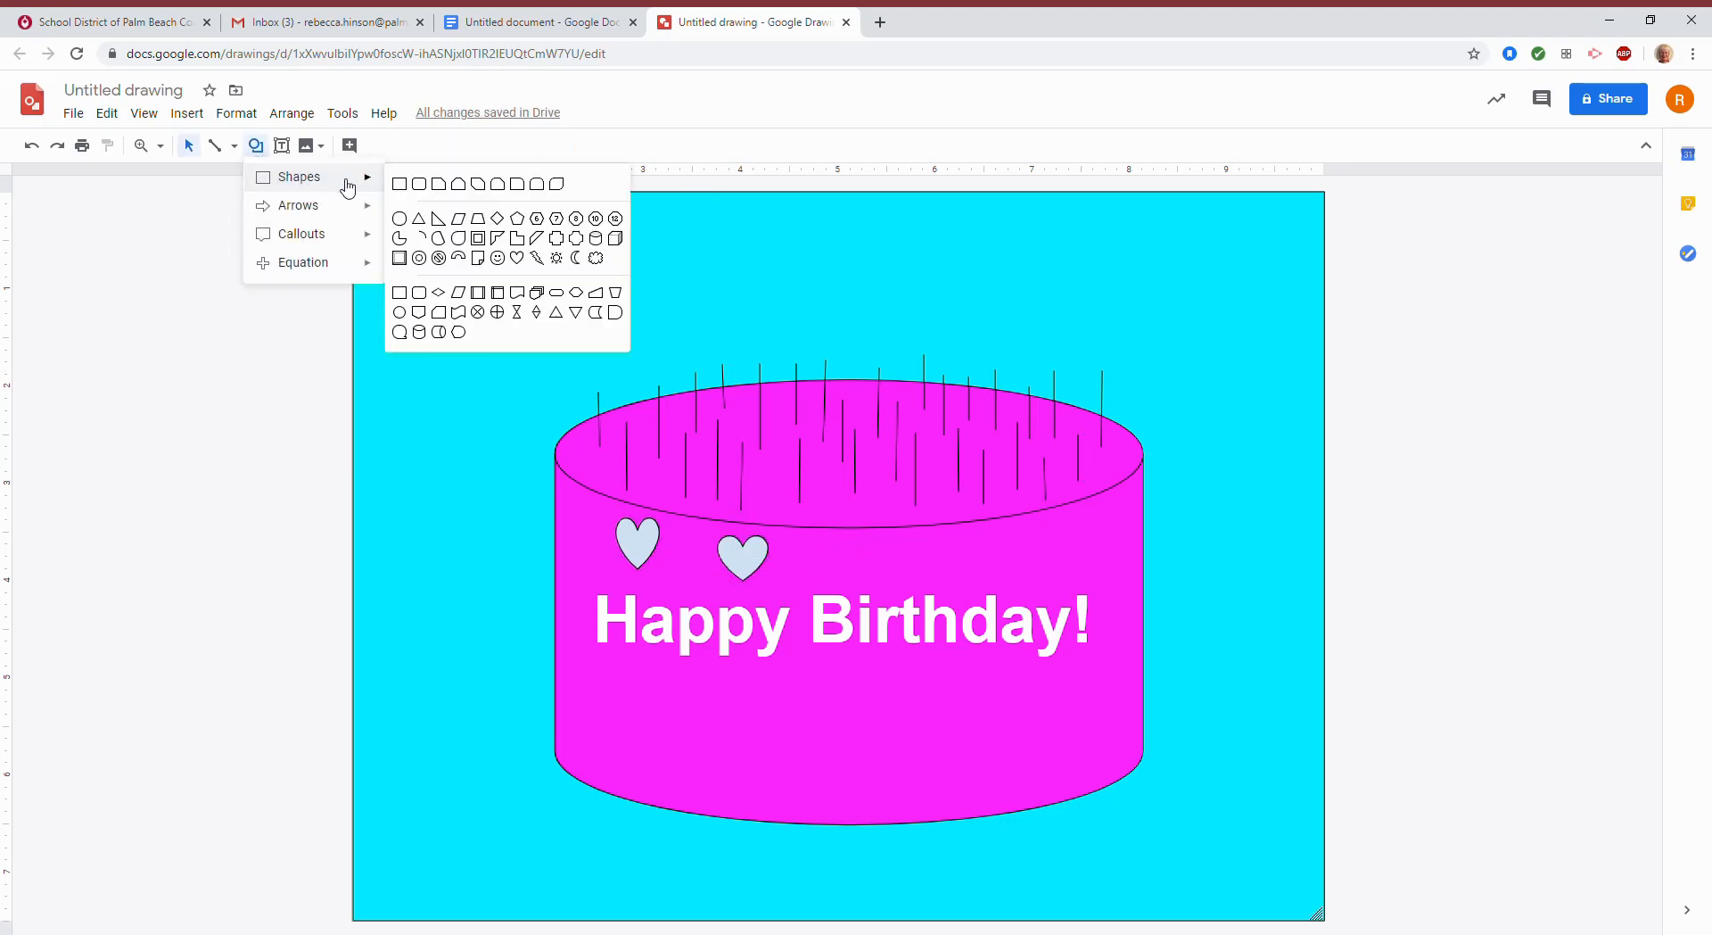
click(517, 258)
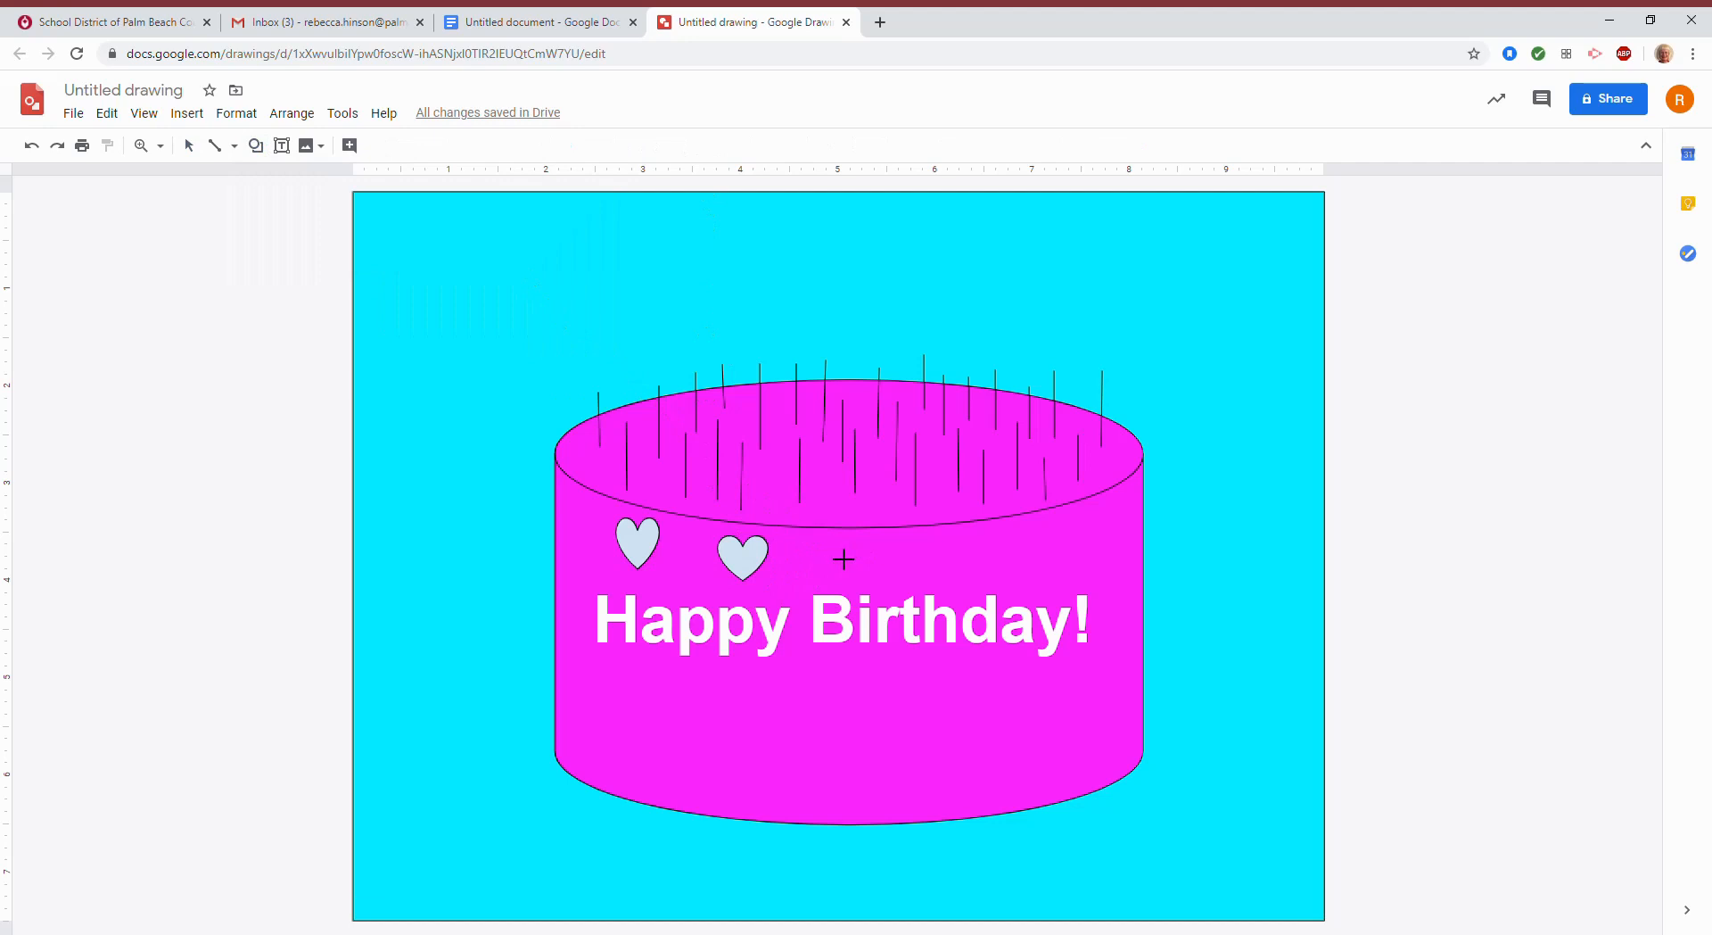
drag(850, 558, 879, 592)
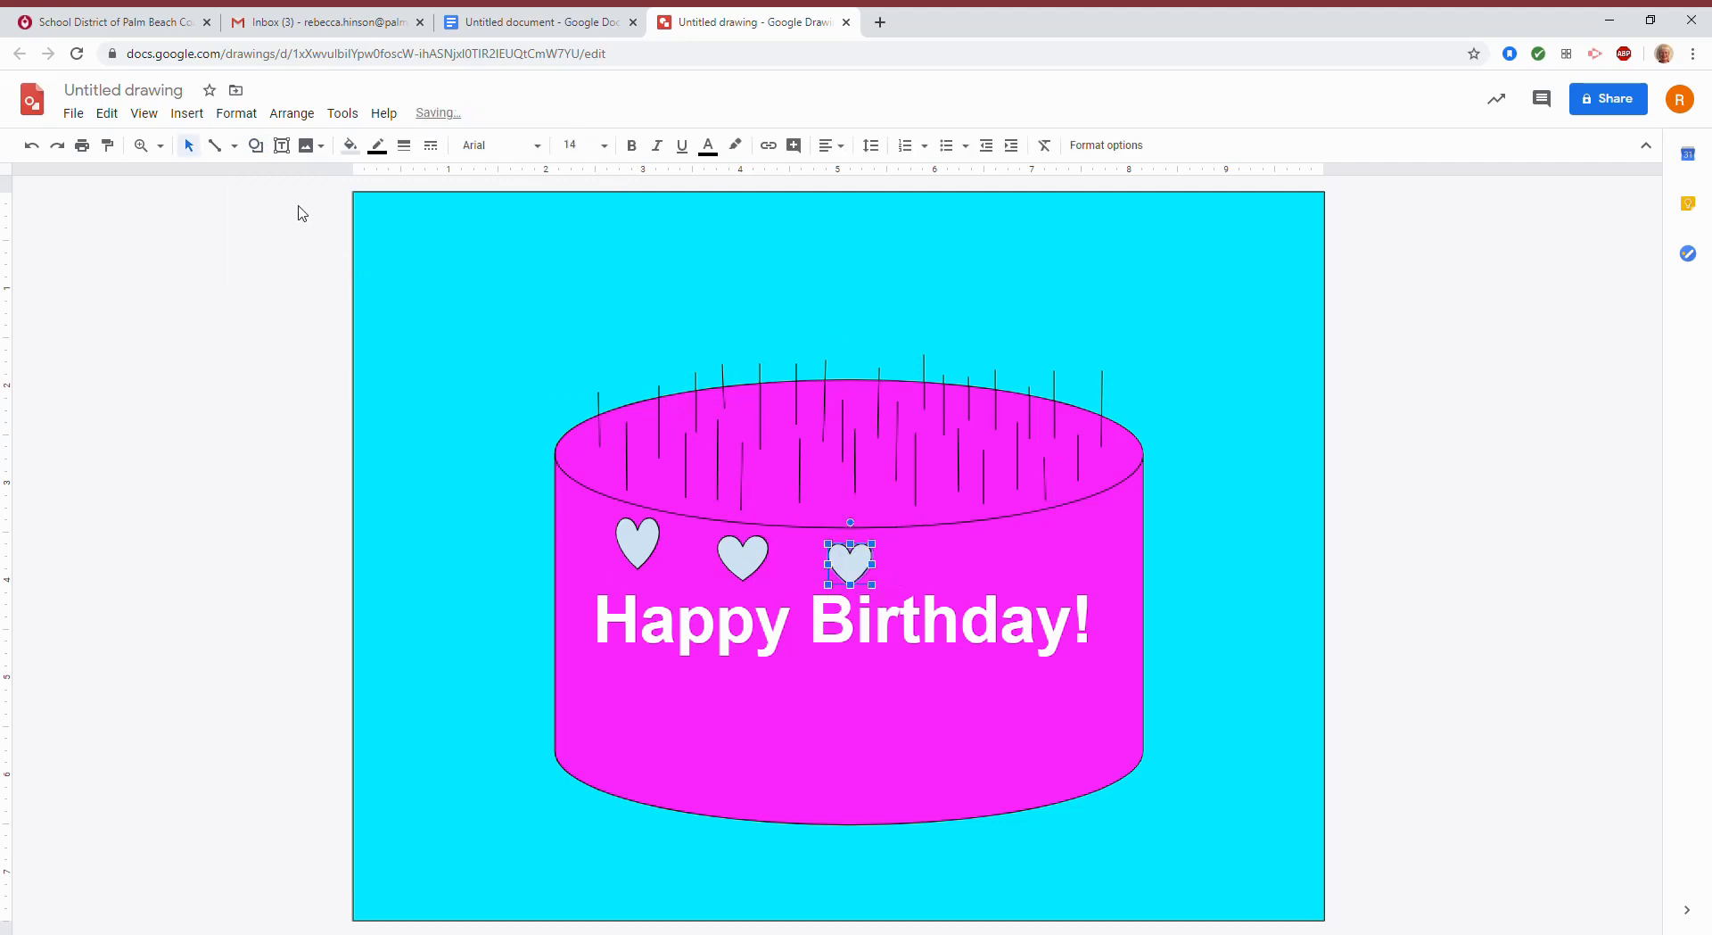
Complete the row with fourth and fifth hearts toward the cake's right end.
click(256, 145)
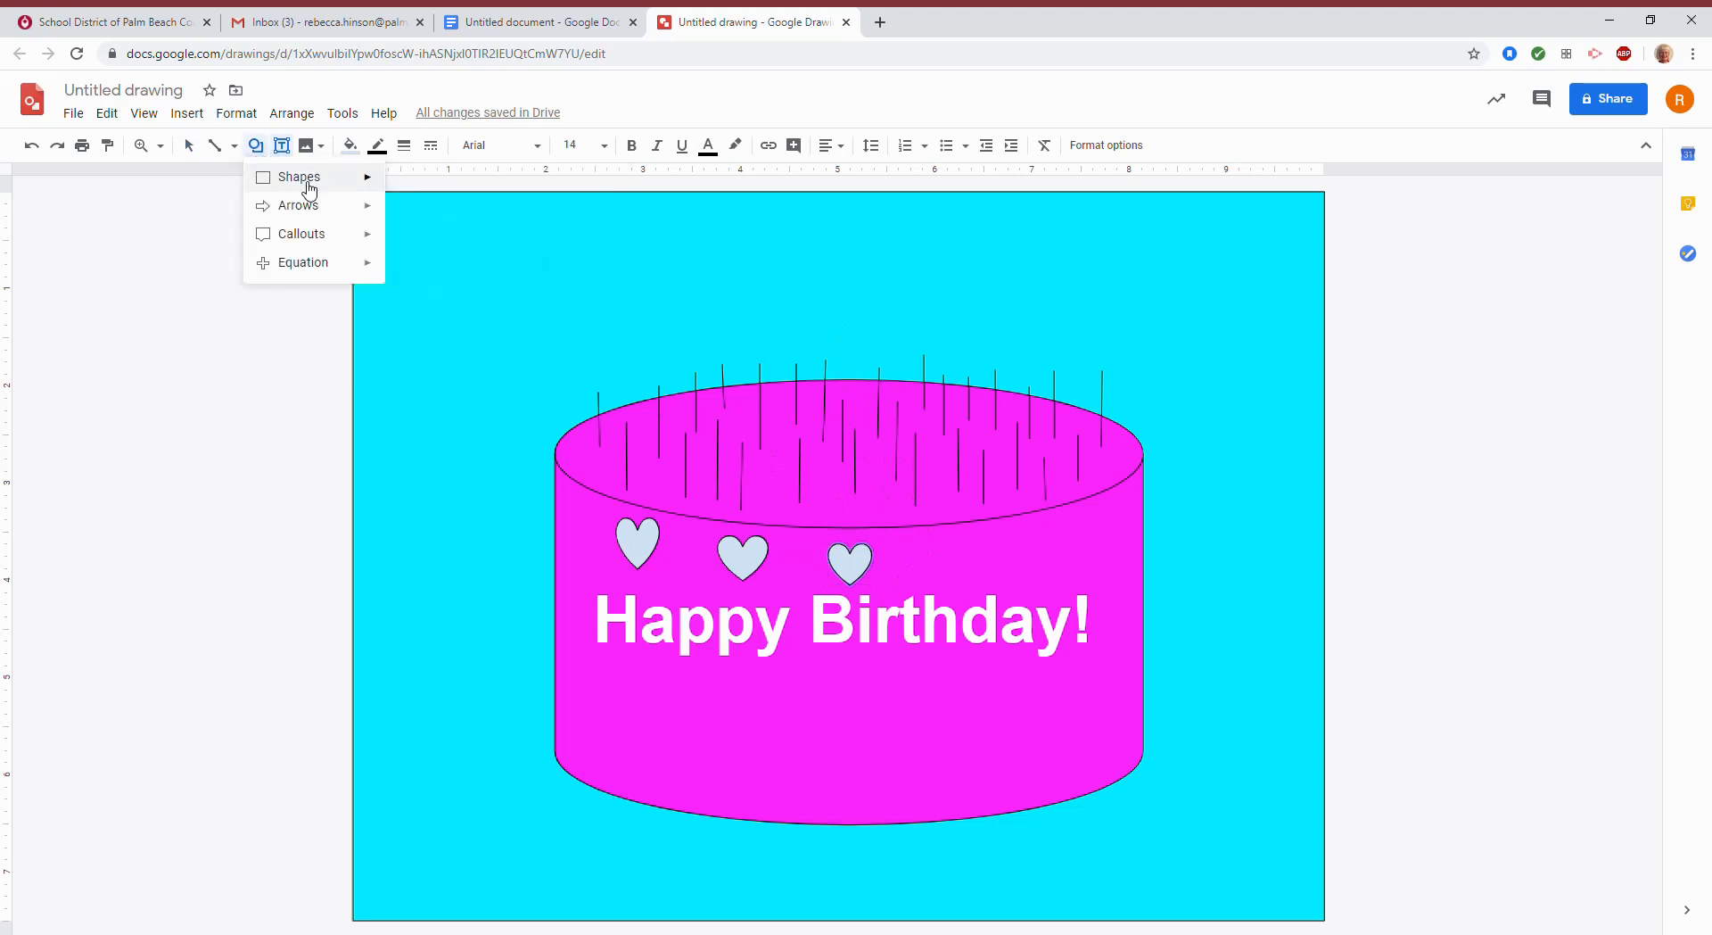
mouse_move(310, 189)
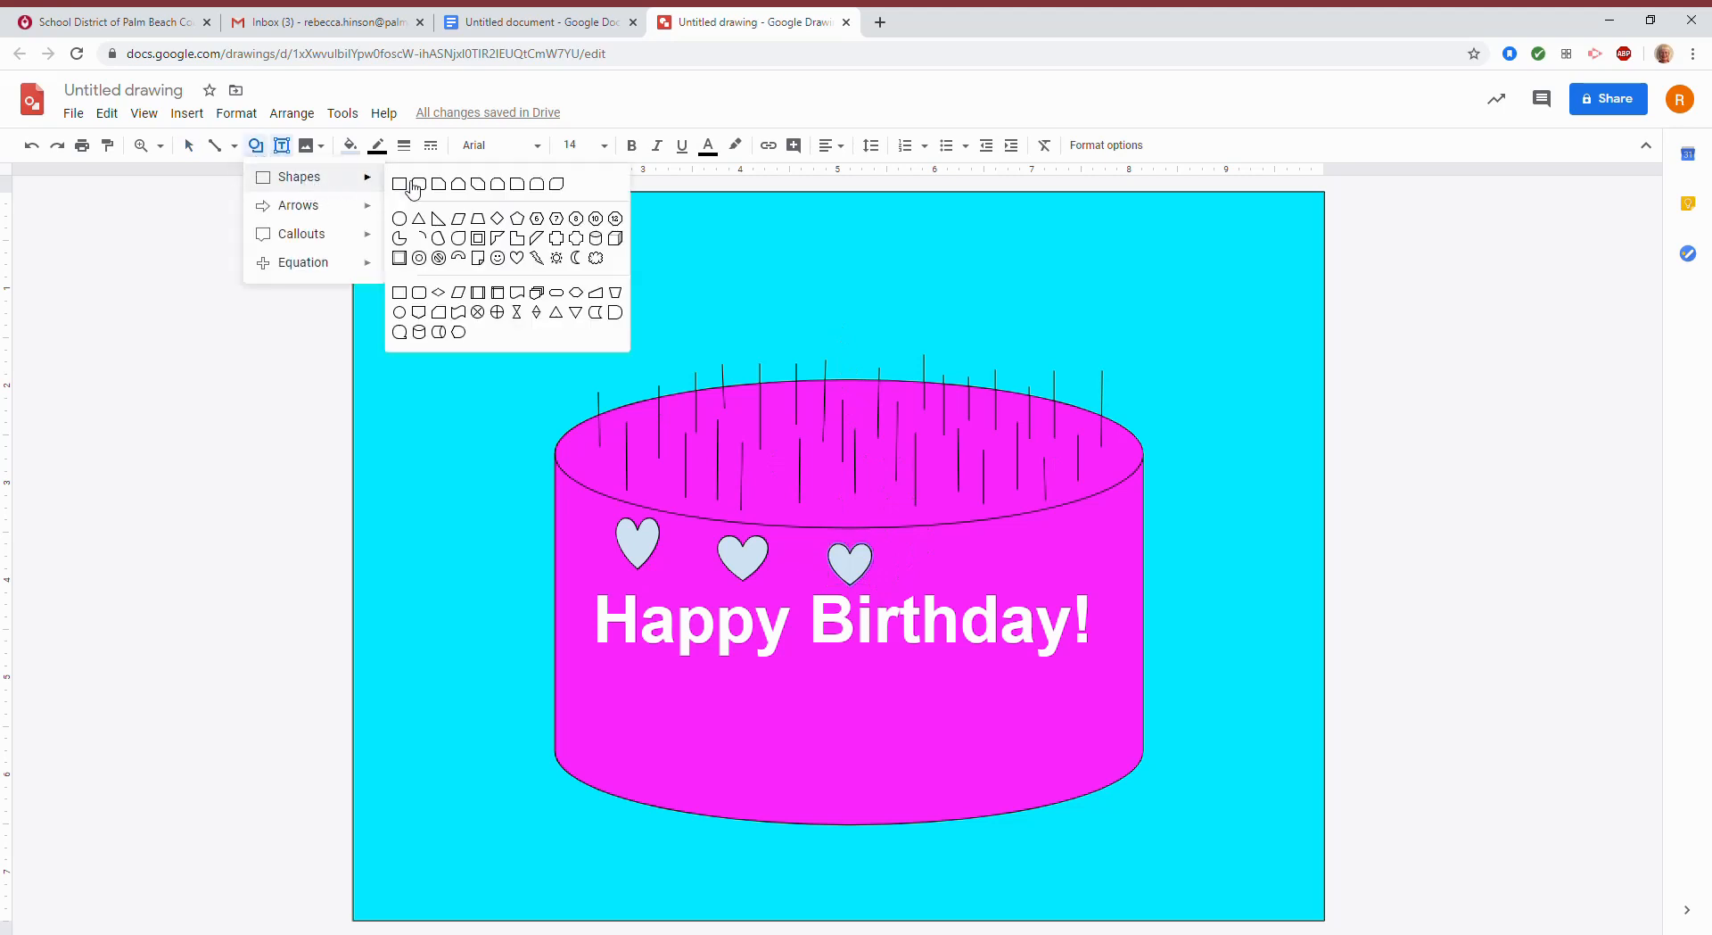
click(517, 257)
drag(941, 556, 979, 594)
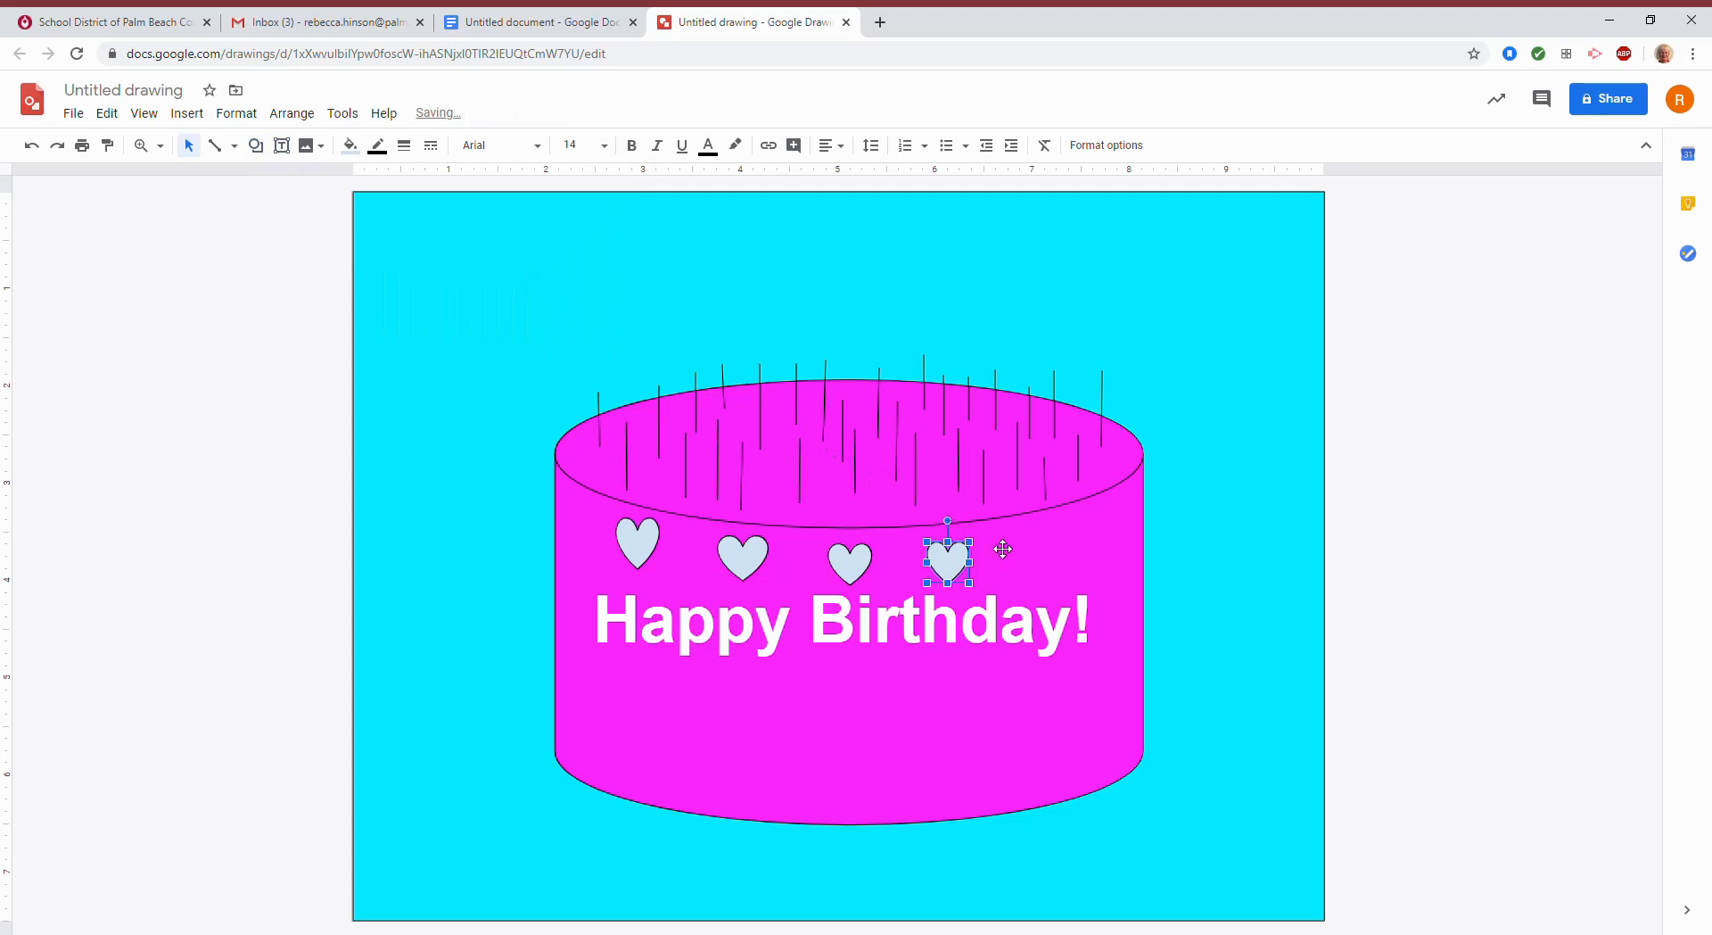
click(253, 146)
mouse_move(299, 177)
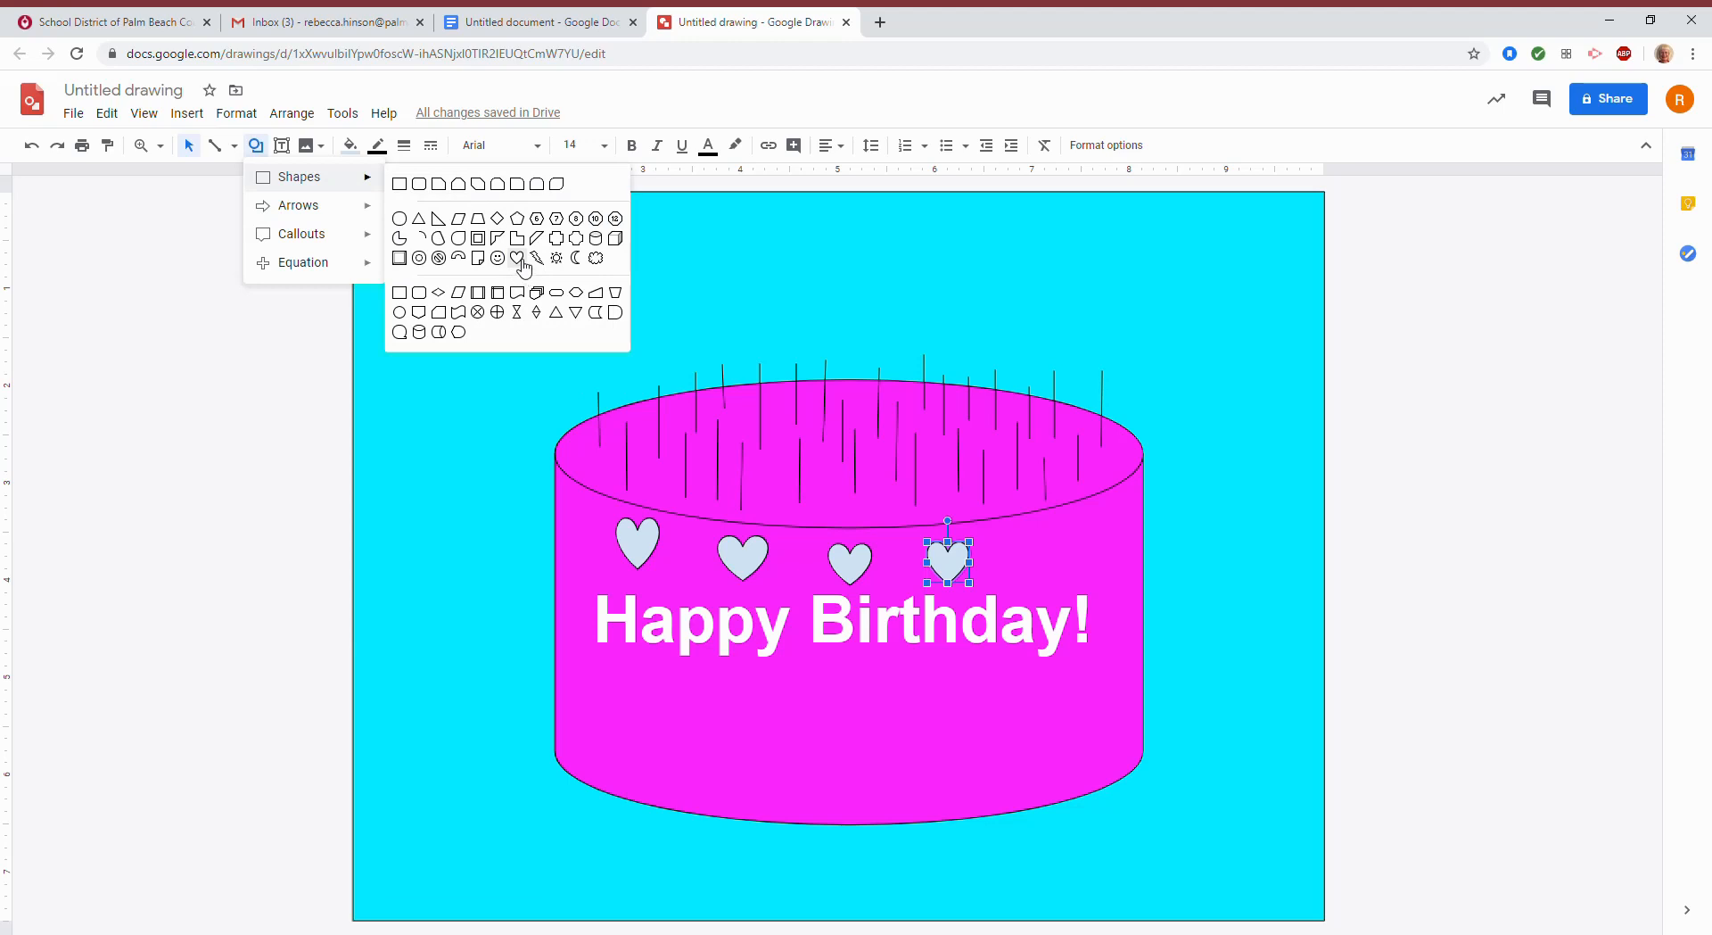
click(519, 258)
drag(1044, 533, 1074, 571)
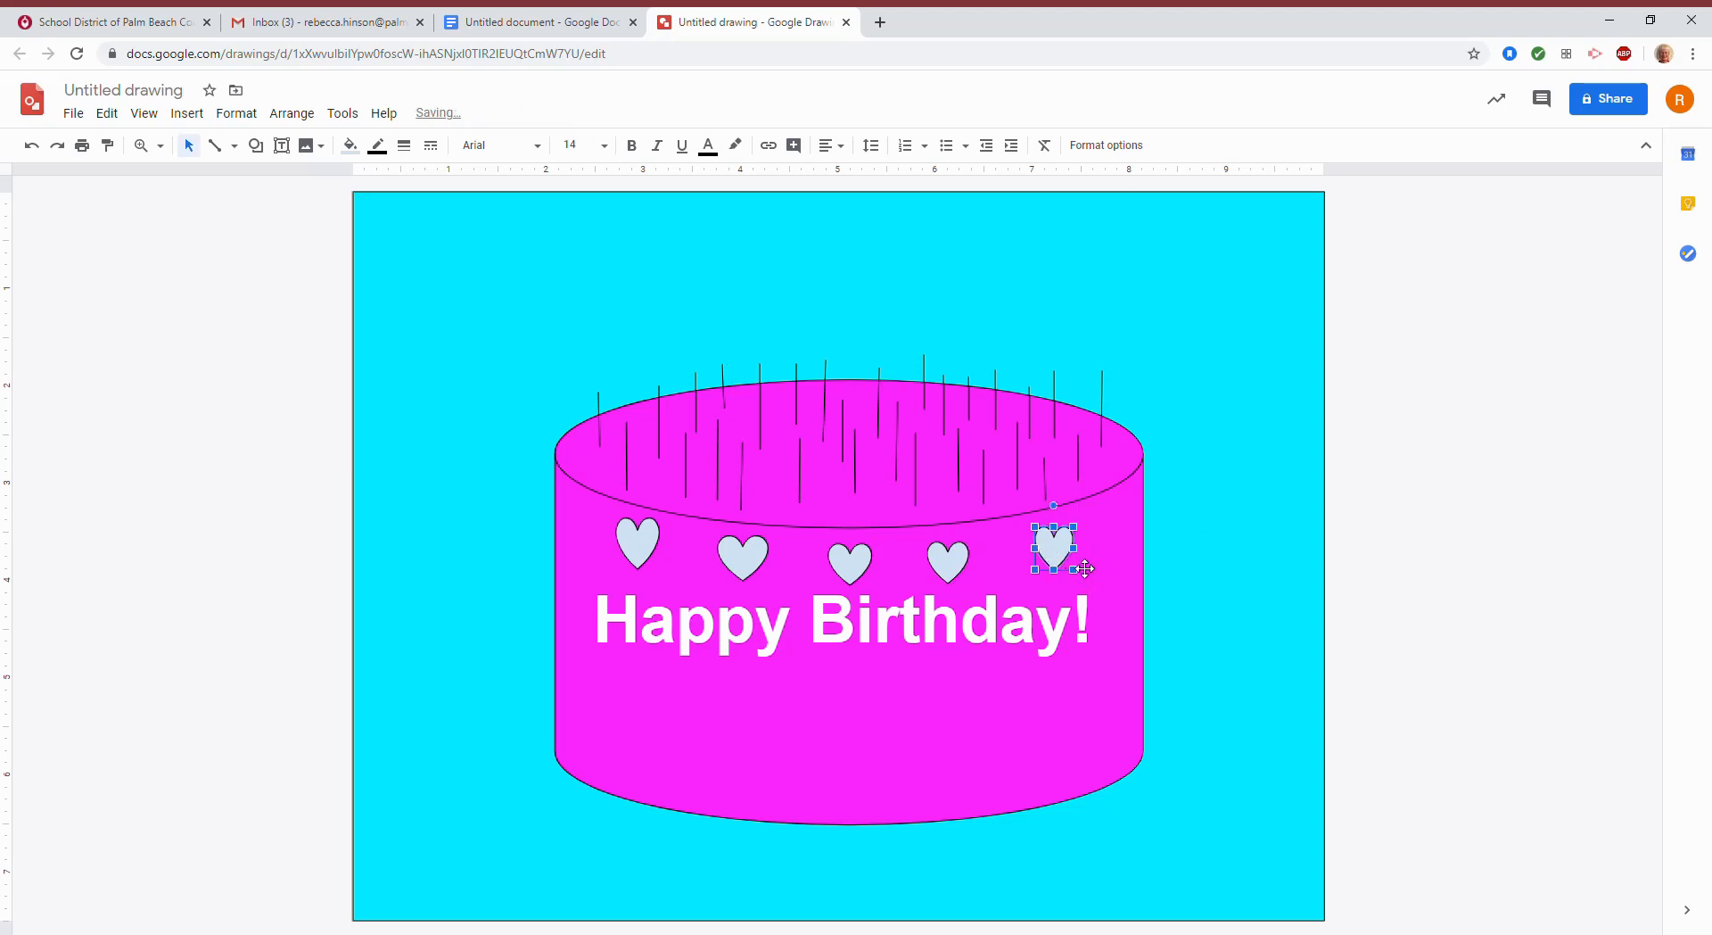
click(1403, 515)
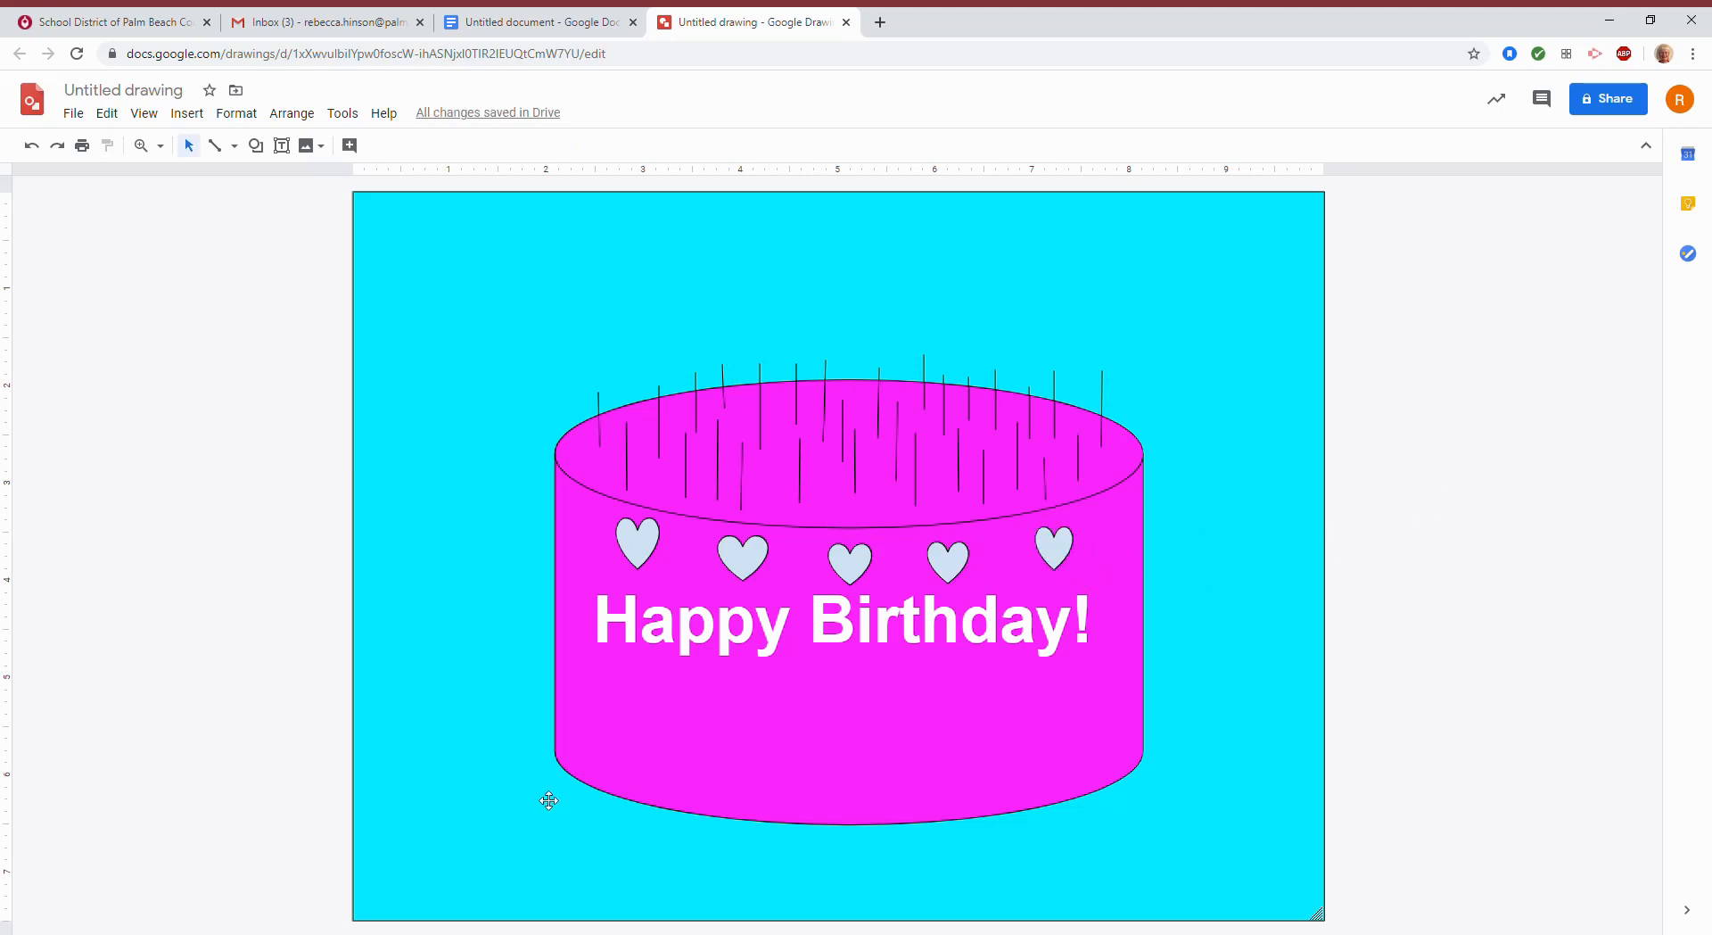
Drag the 'Happy Birthday!' text box slightly lower on the cake.
click(740, 660)
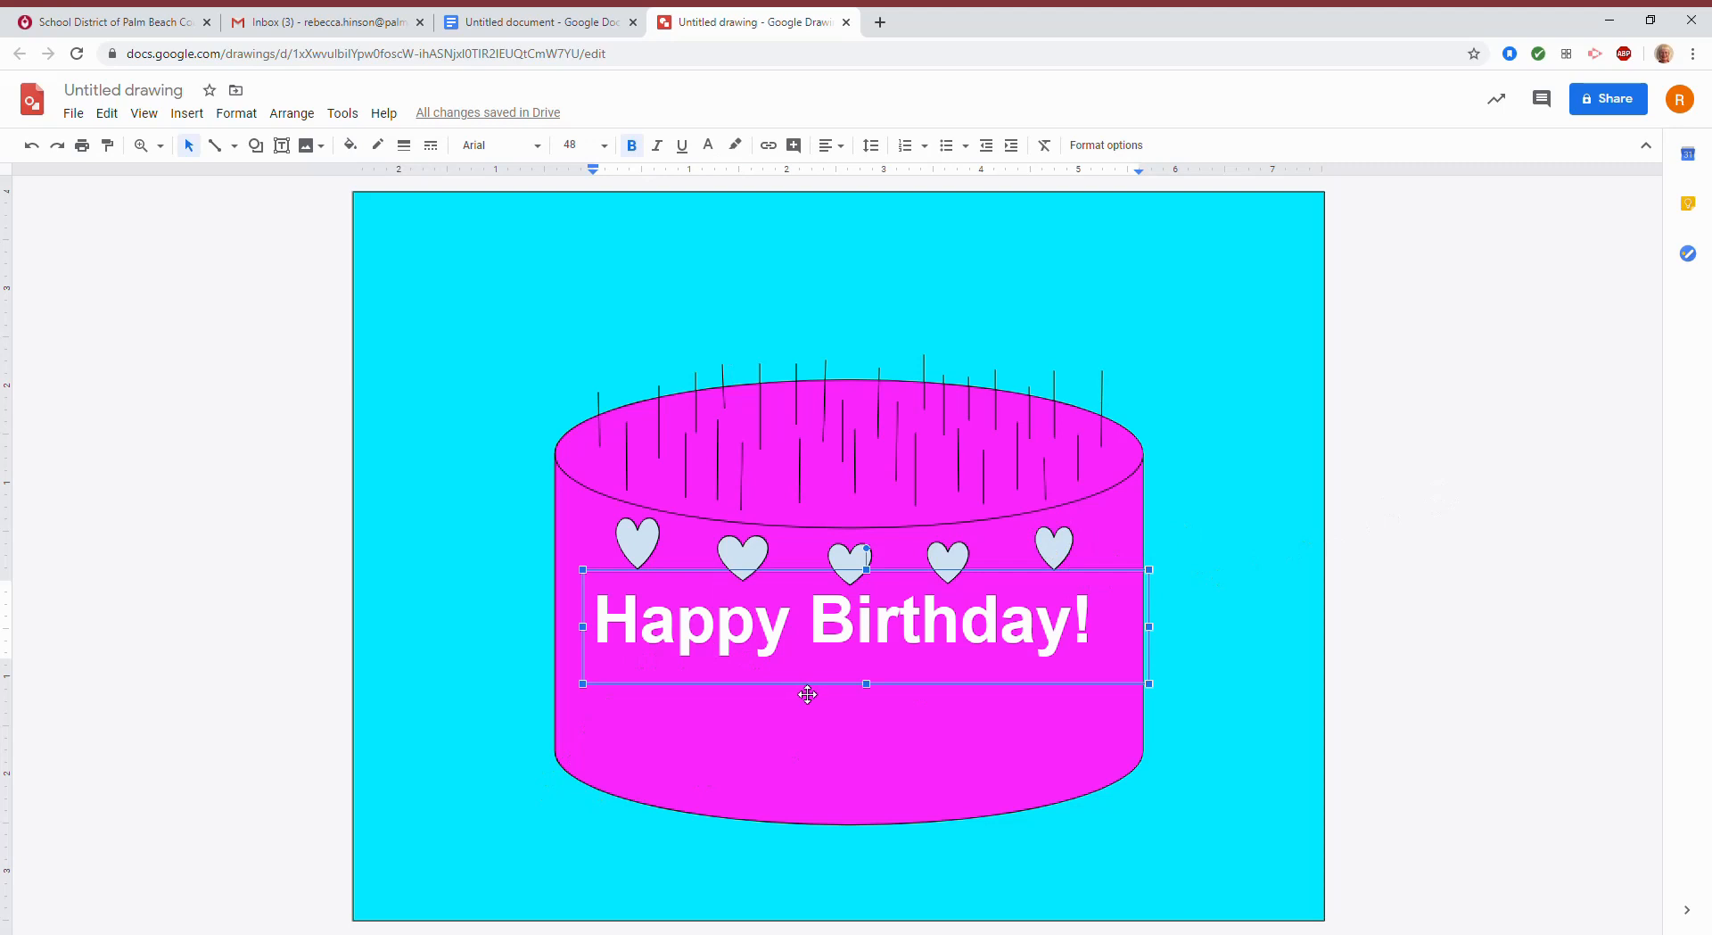
drag(810, 713, 811, 716)
click(1472, 564)
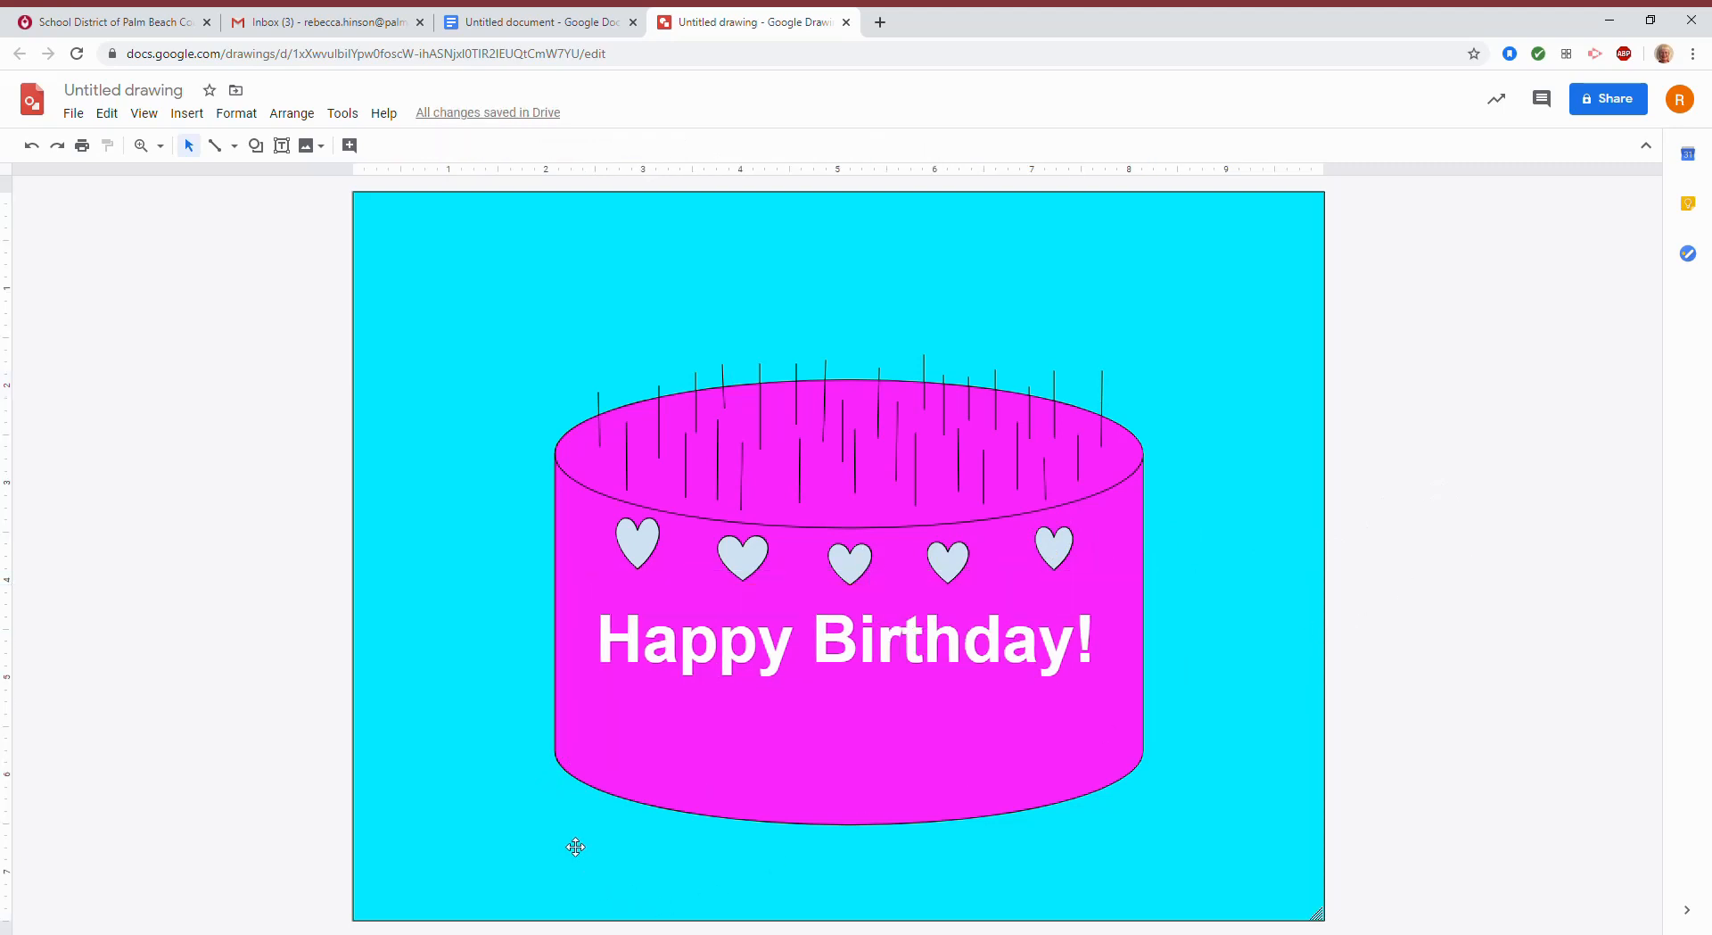
click(256, 146)
mouse_move(342, 190)
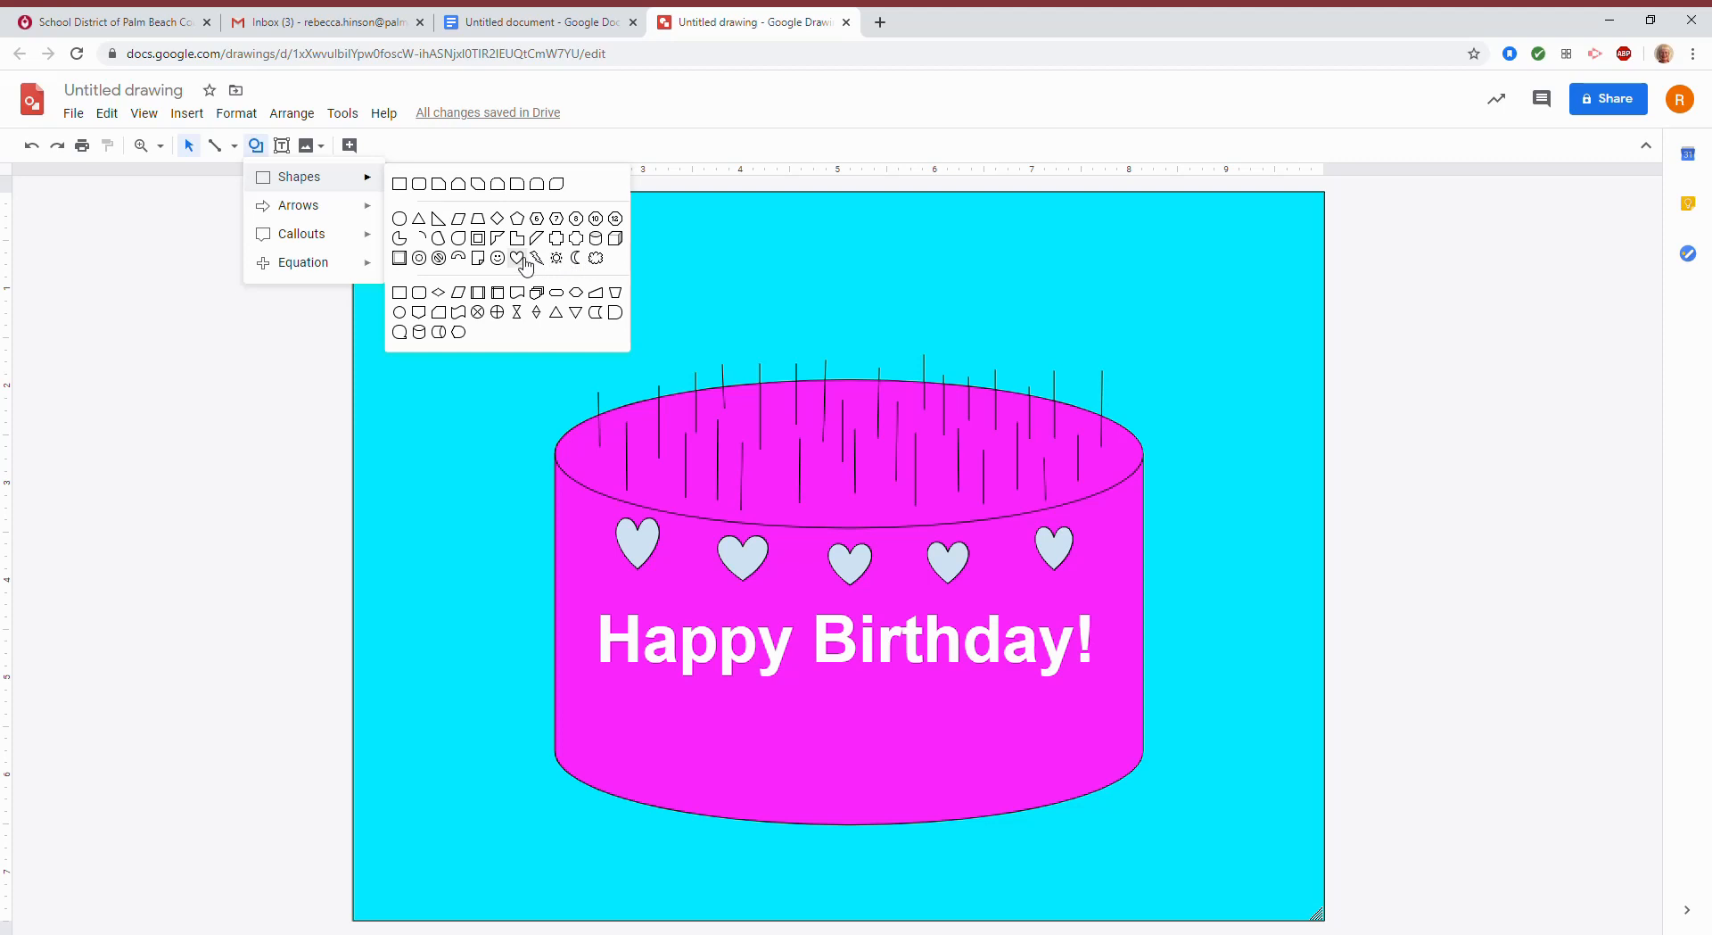
Draw three hearts along the cake's lower left and middle, below the text.
click(517, 258)
drag(622, 721, 670, 774)
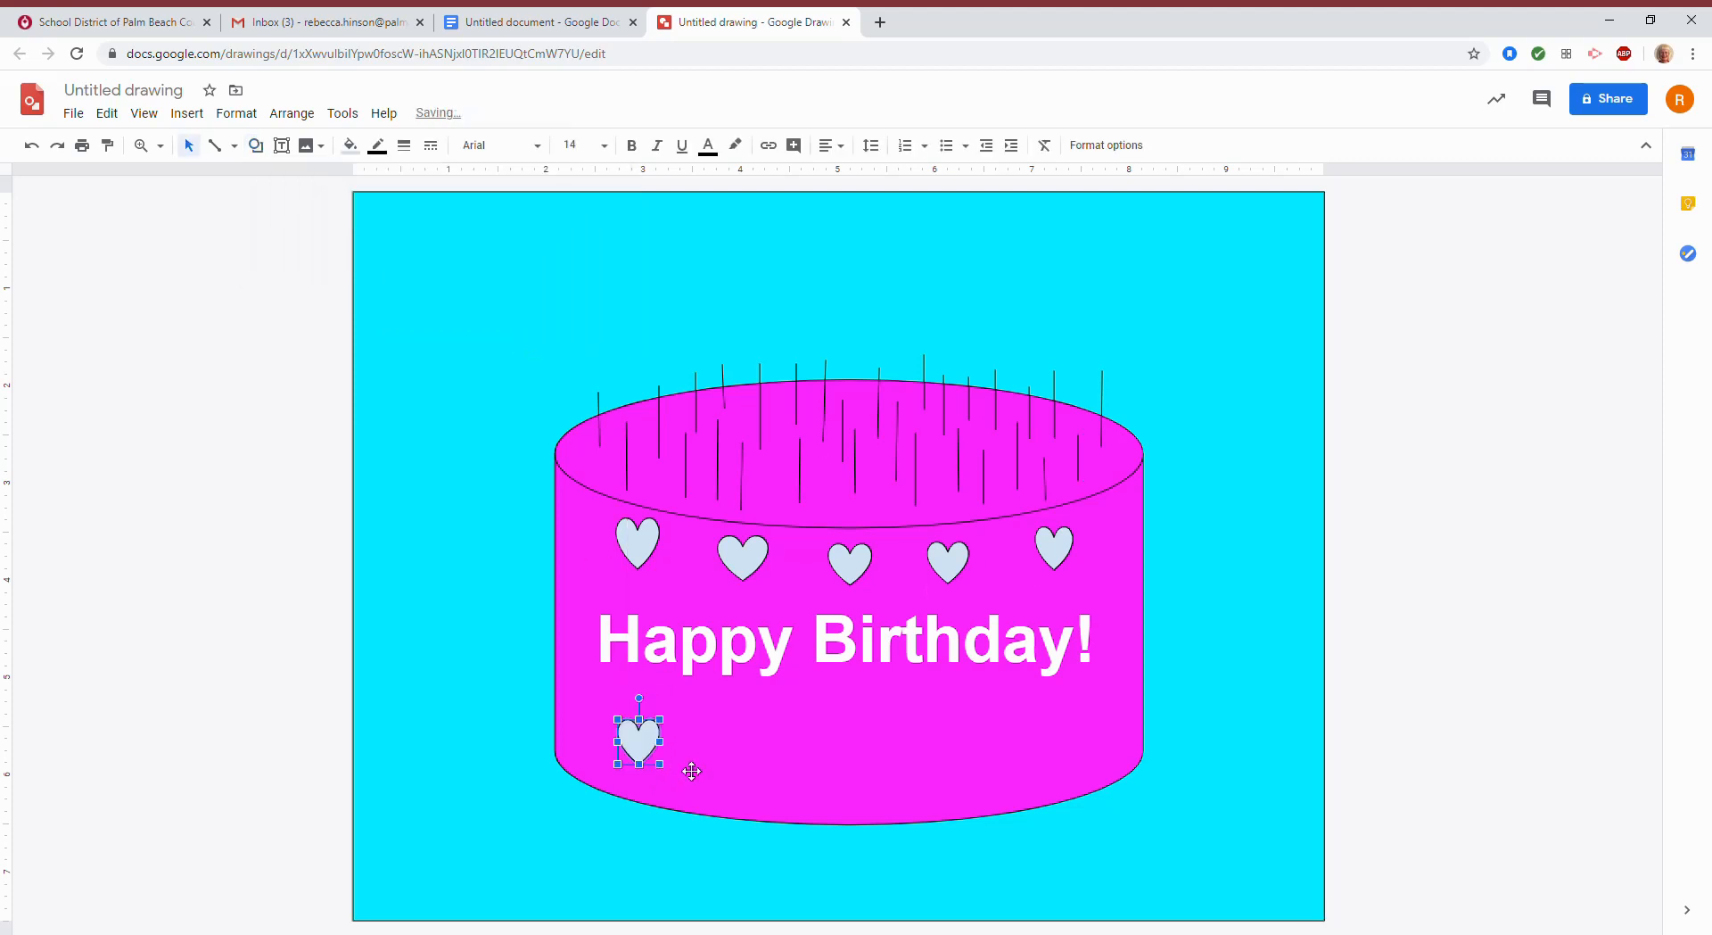
click(256, 146)
mouse_move(294, 176)
click(520, 260)
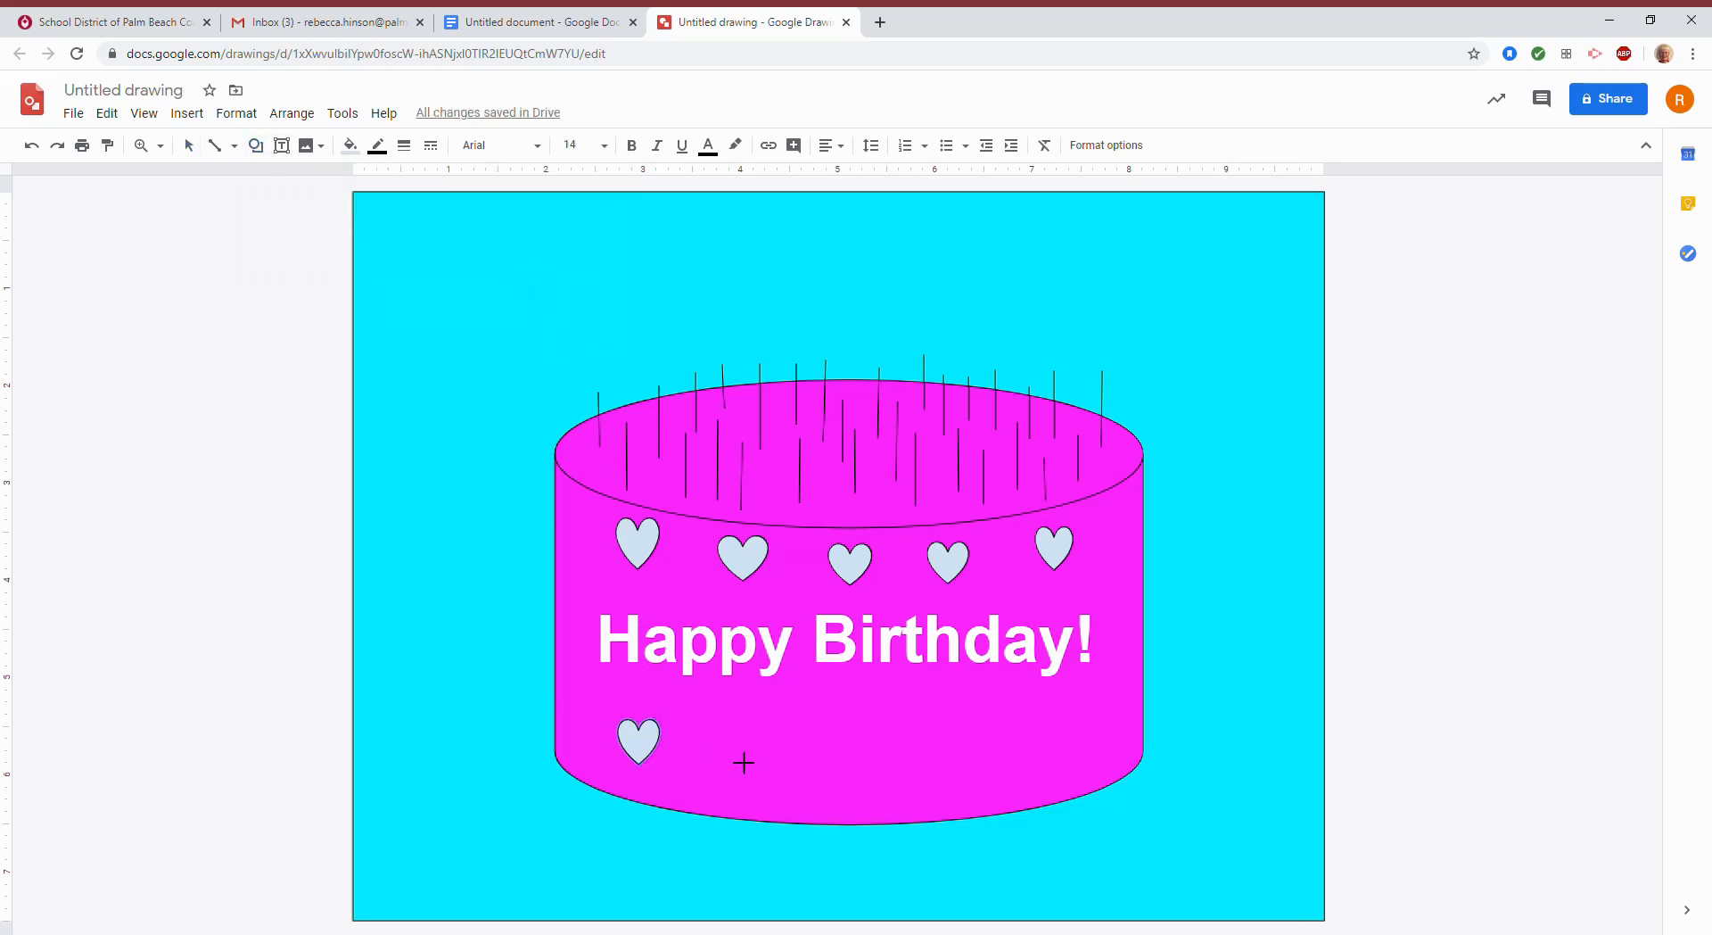
drag(748, 758, 774, 788)
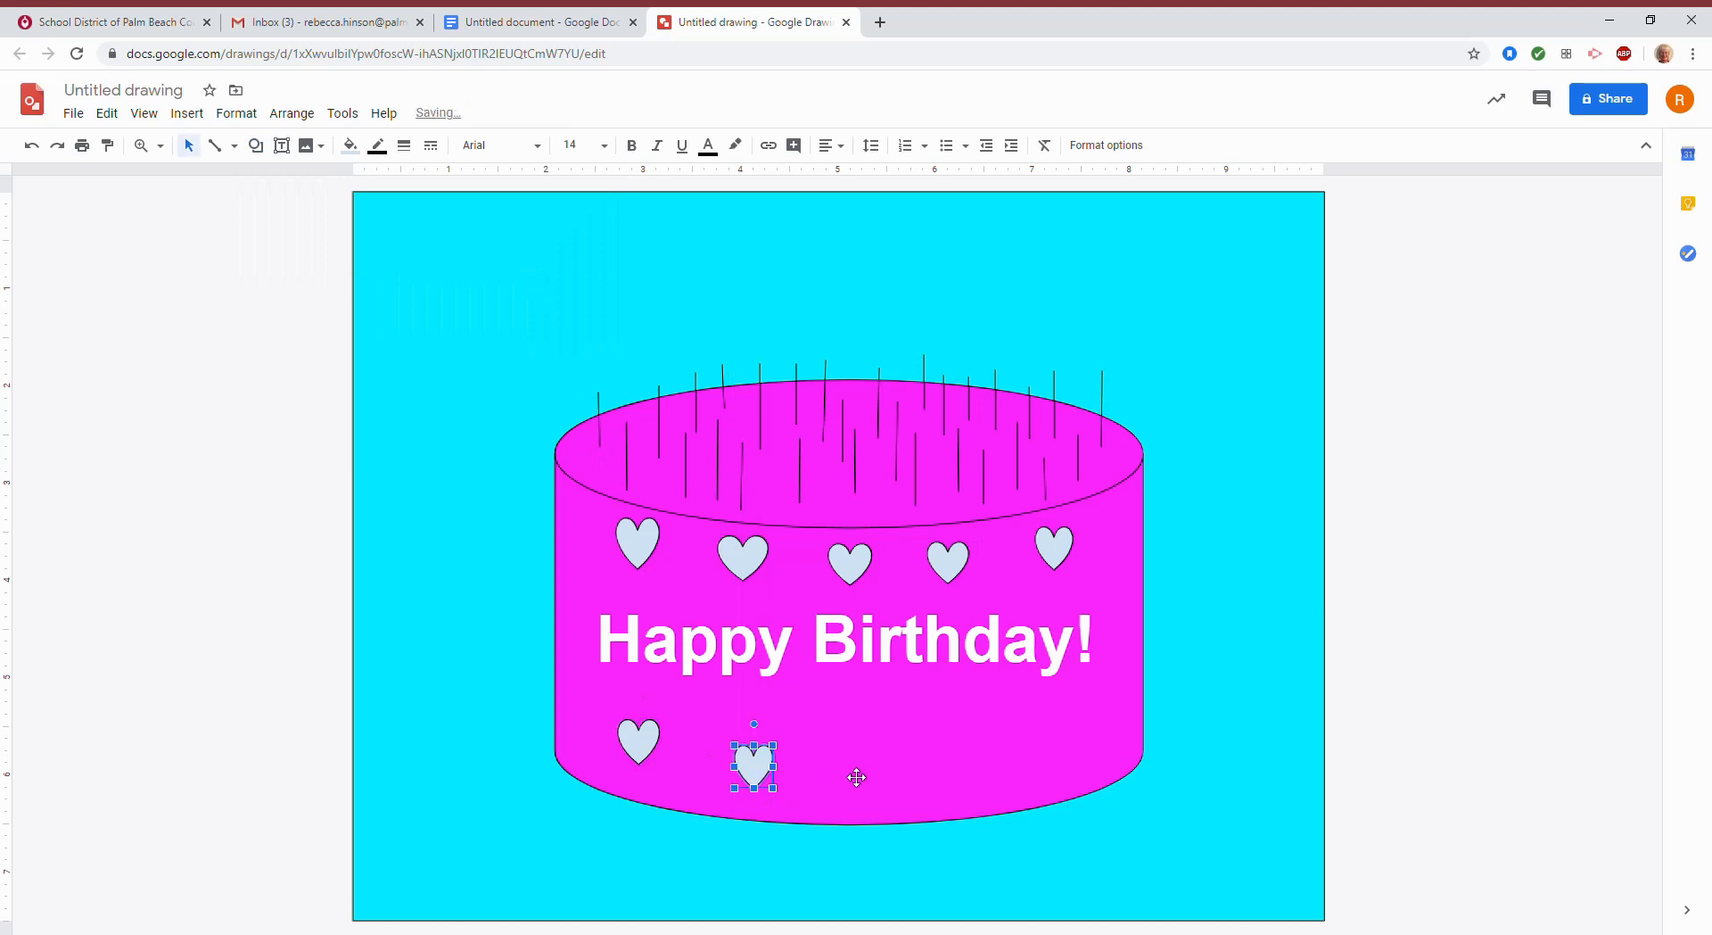
click(257, 146)
mouse_move(336, 177)
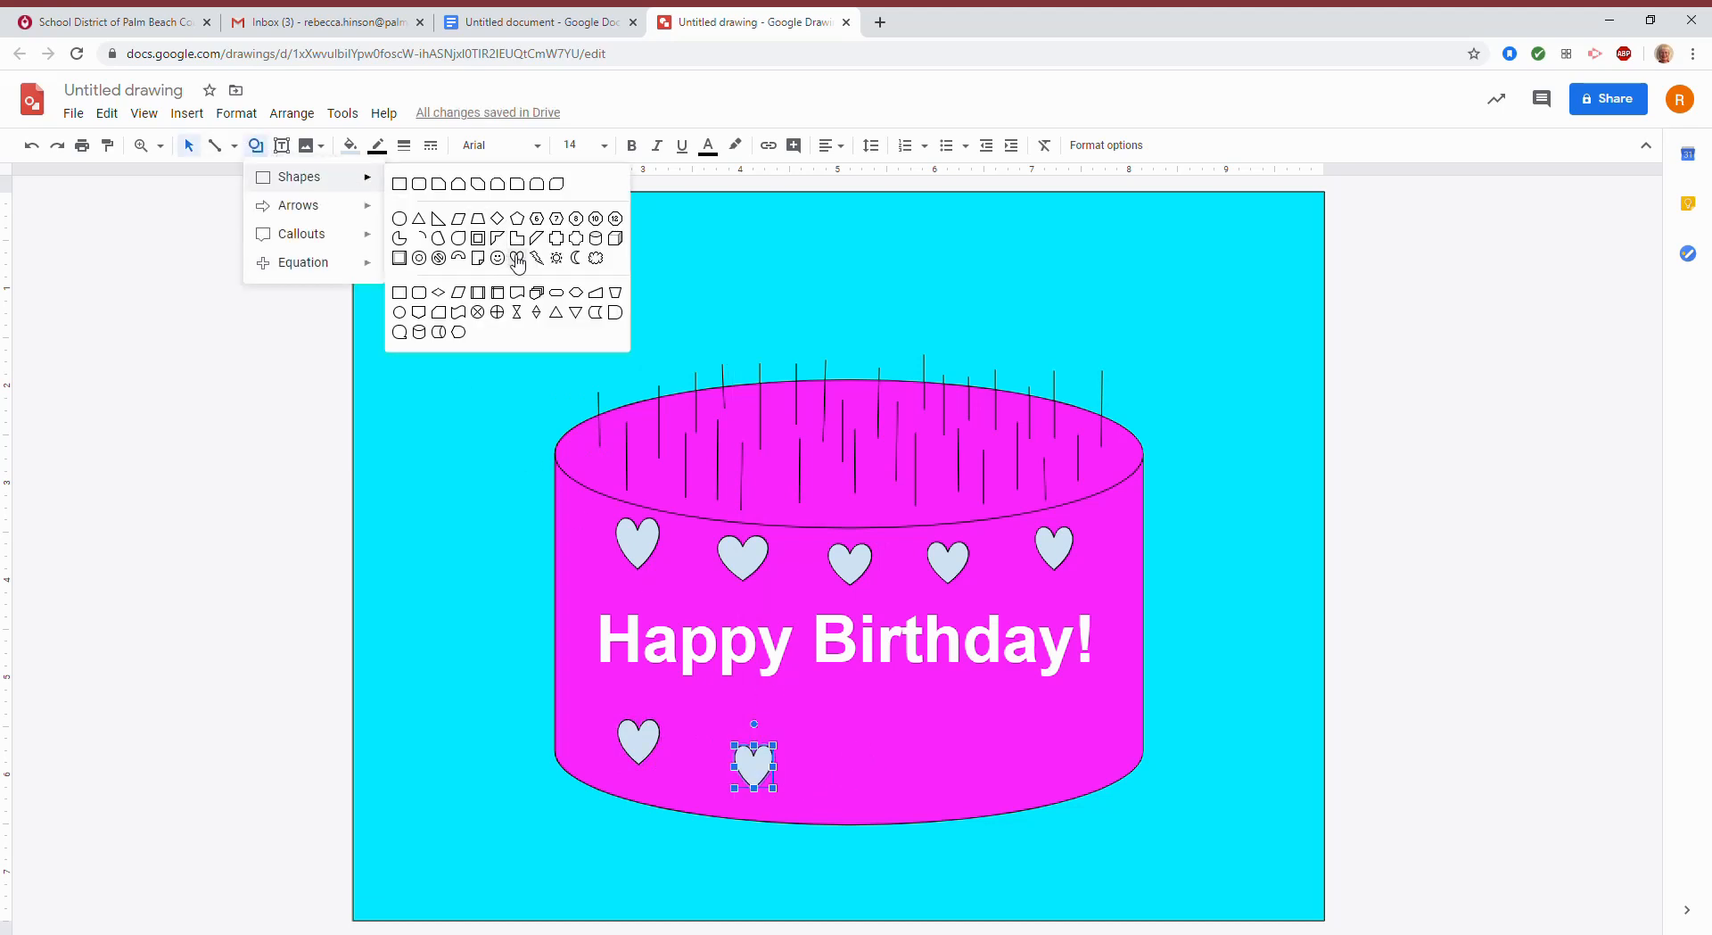
click(519, 264)
drag(841, 753, 893, 805)
Add fourth and fifth hearts toward the cake's lower right to finish the row.
click(256, 146)
mouse_move(303, 177)
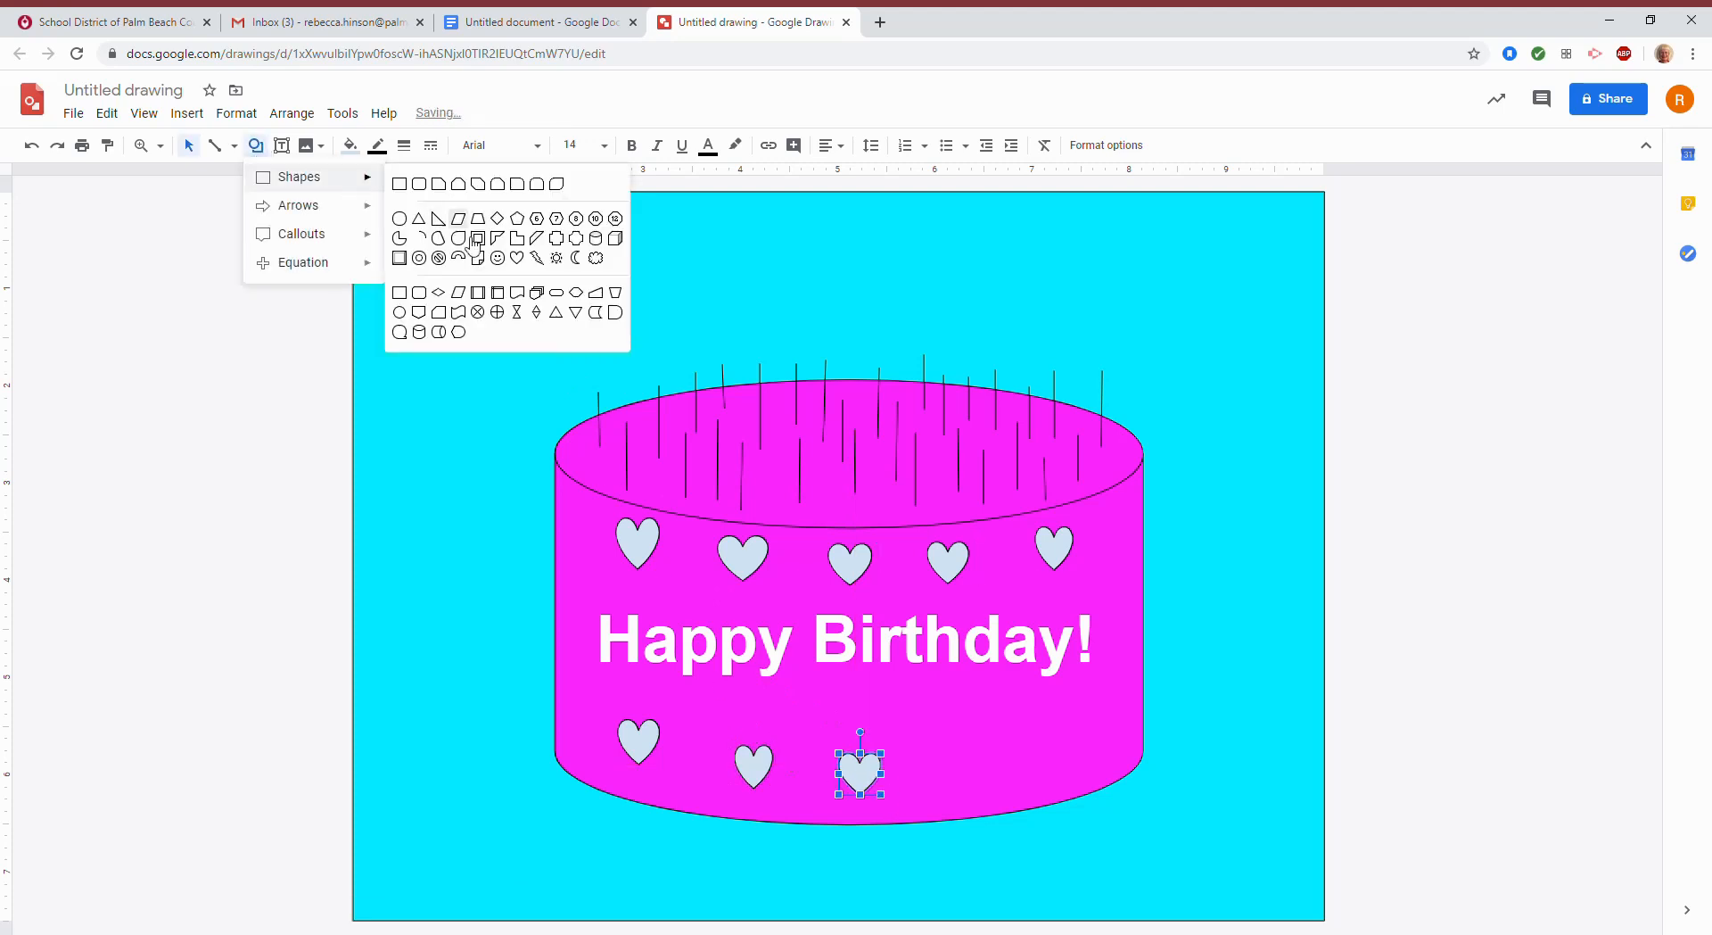
click(517, 258)
drag(963, 769, 994, 798)
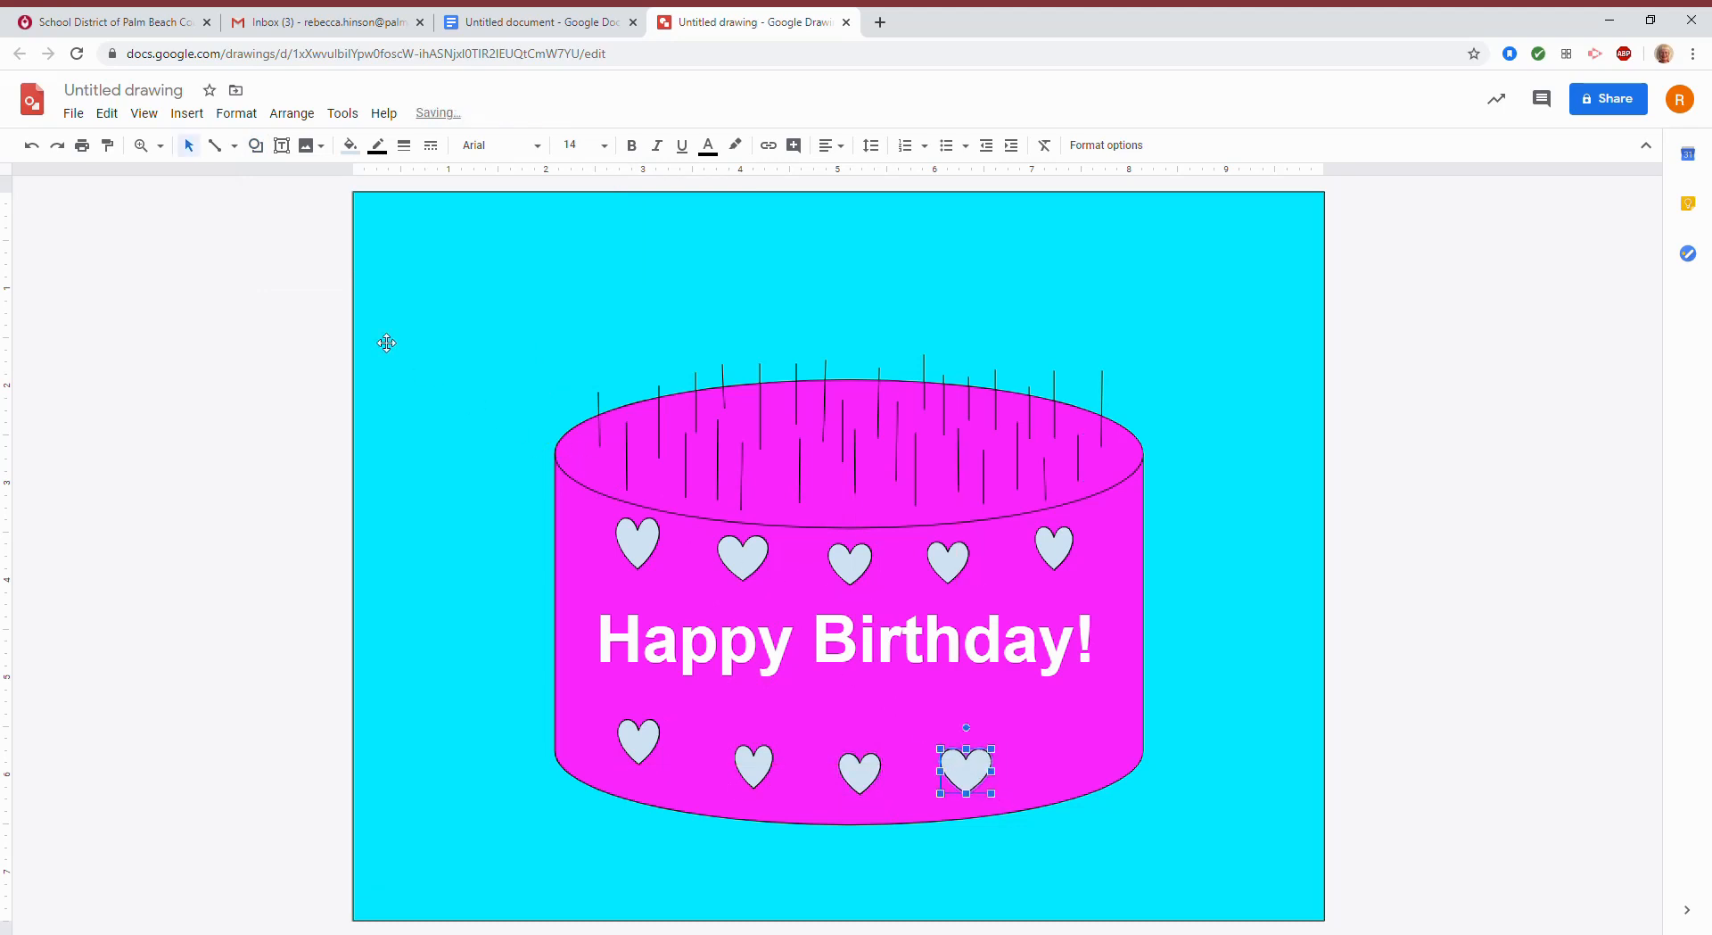
click(256, 145)
mouse_move(298, 177)
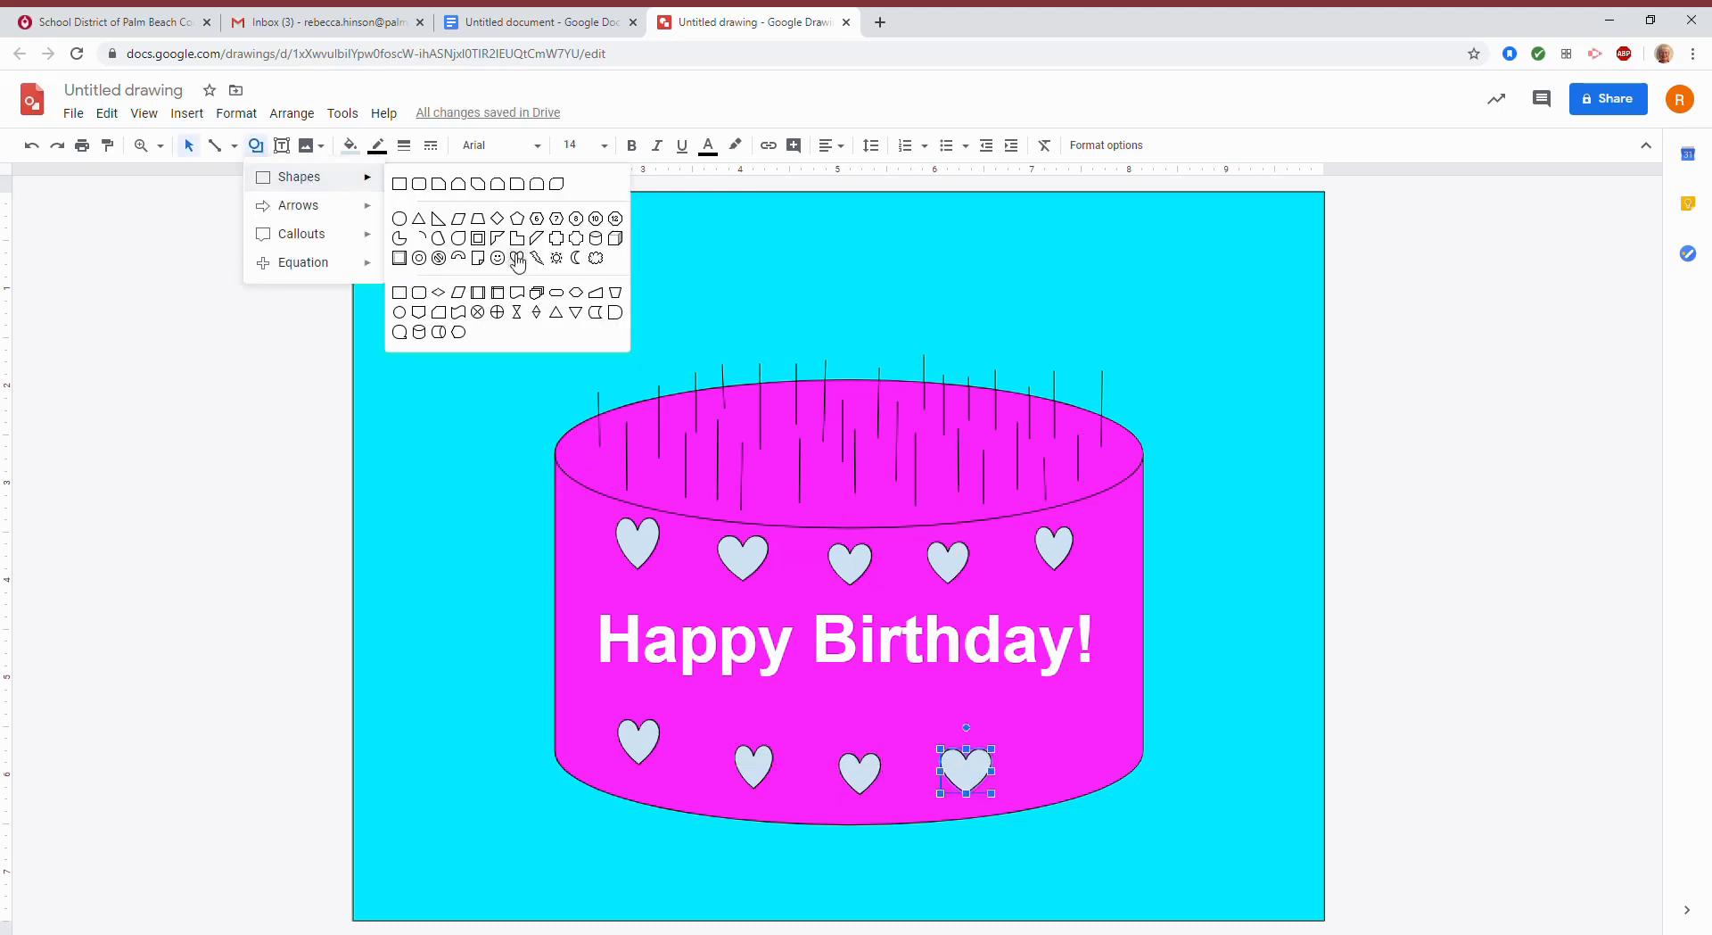
click(517, 258)
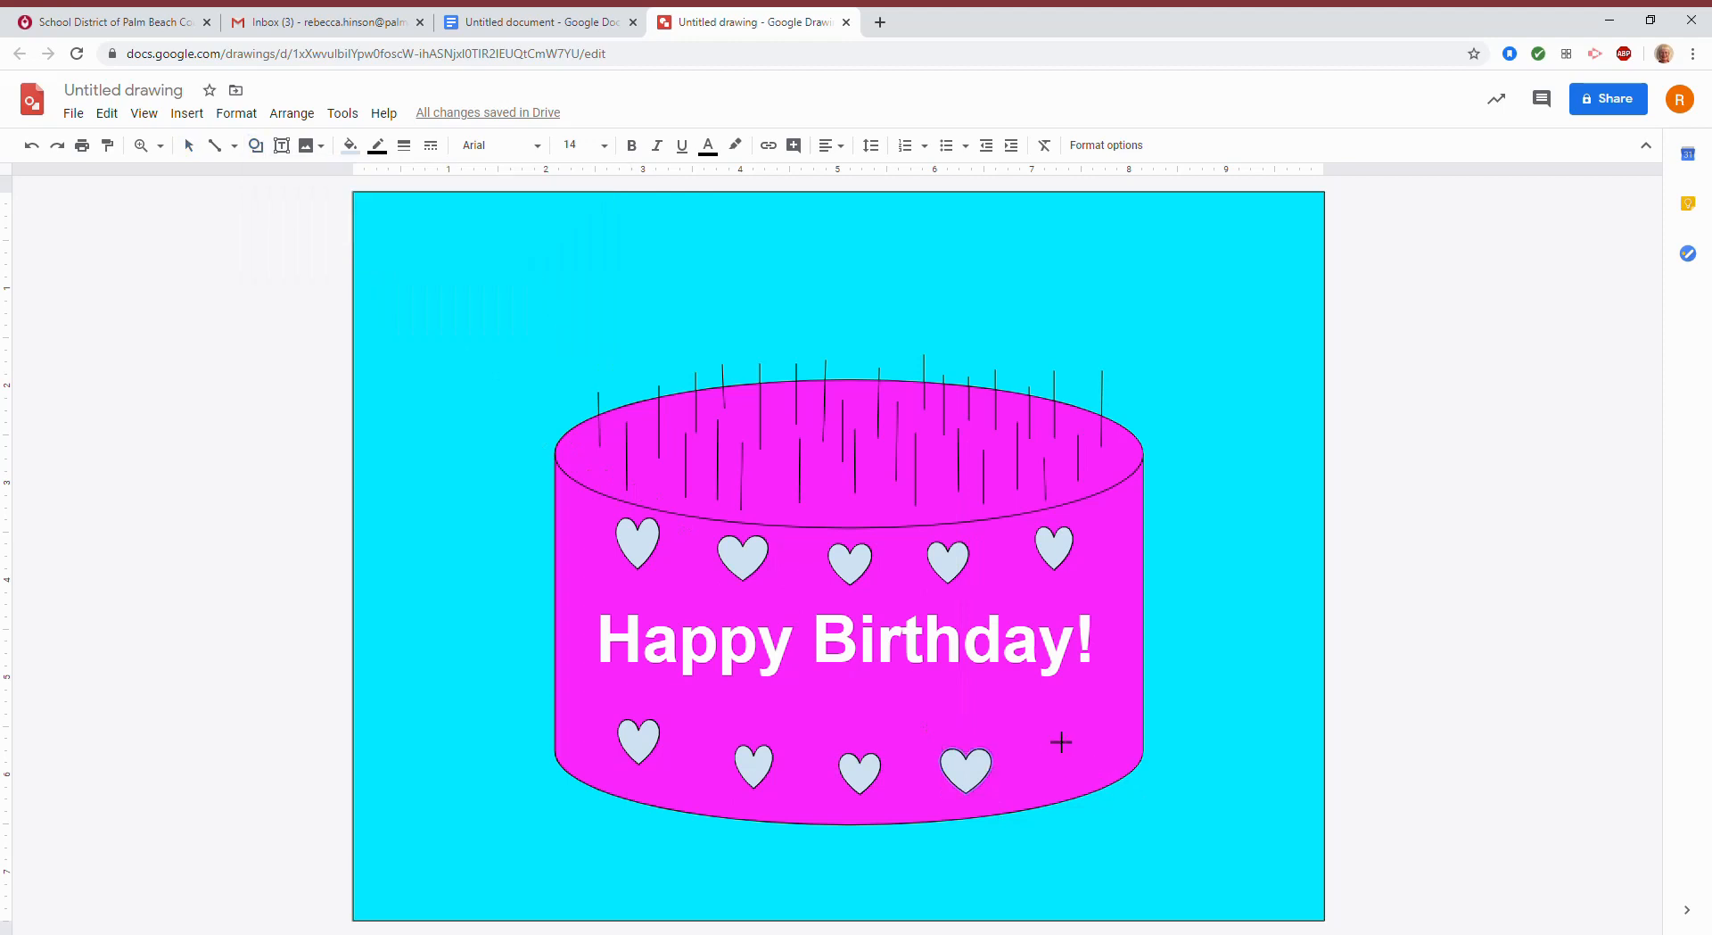
drag(1063, 751, 1088, 777)
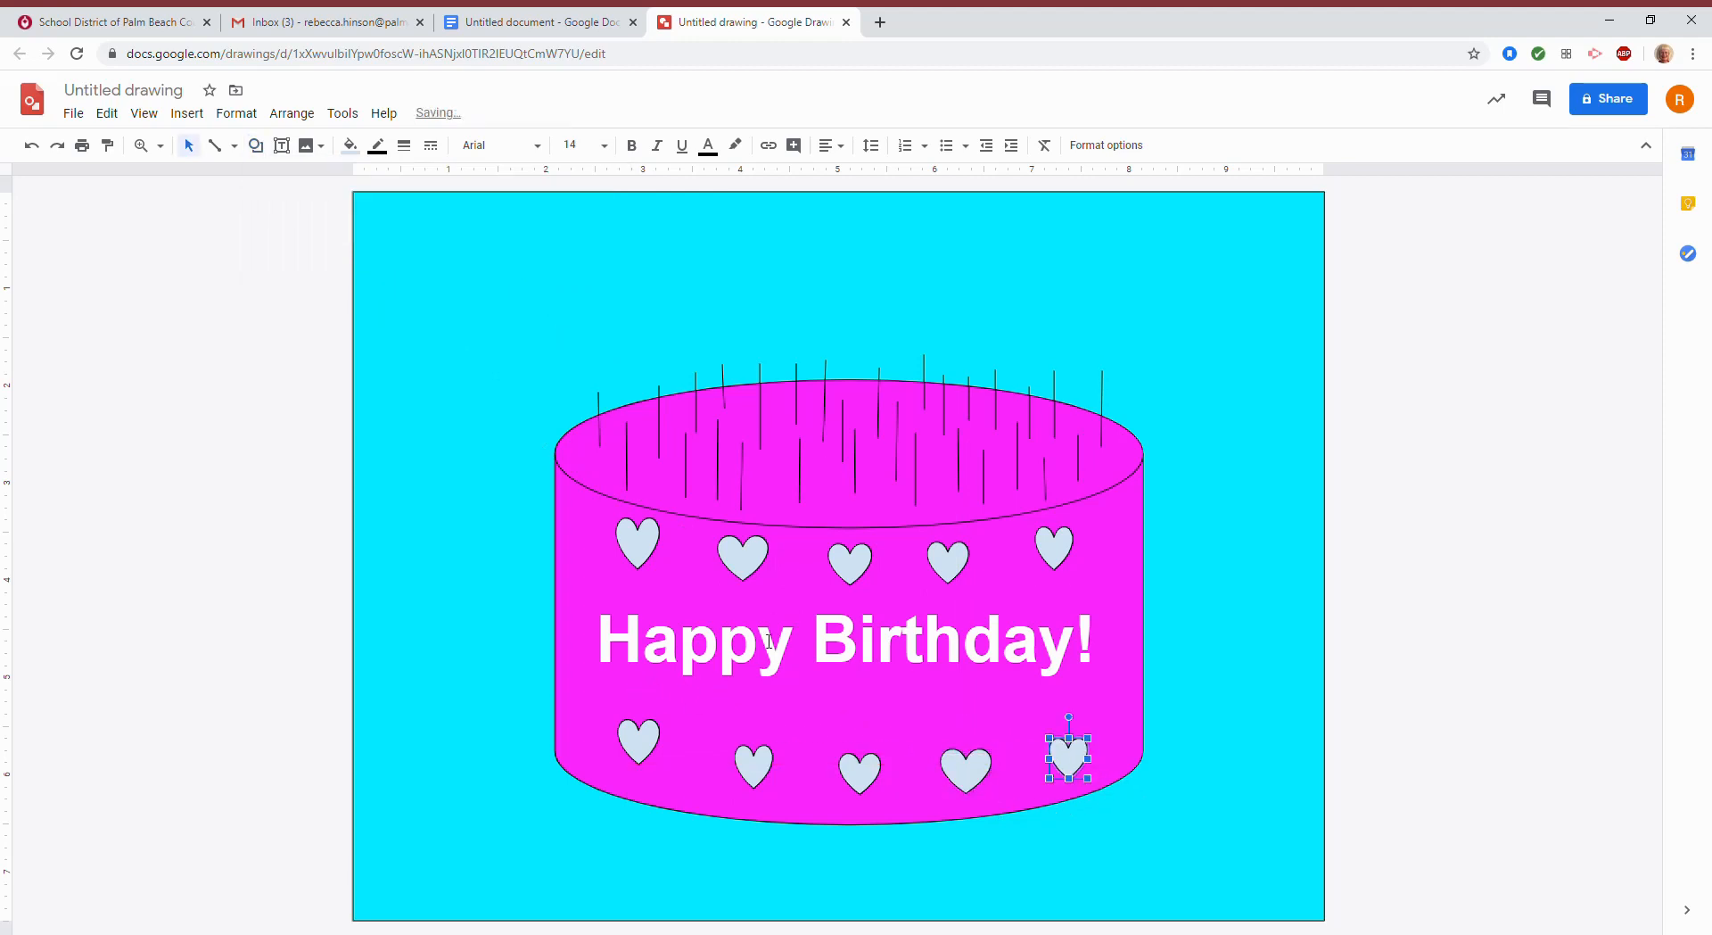
click(433, 564)
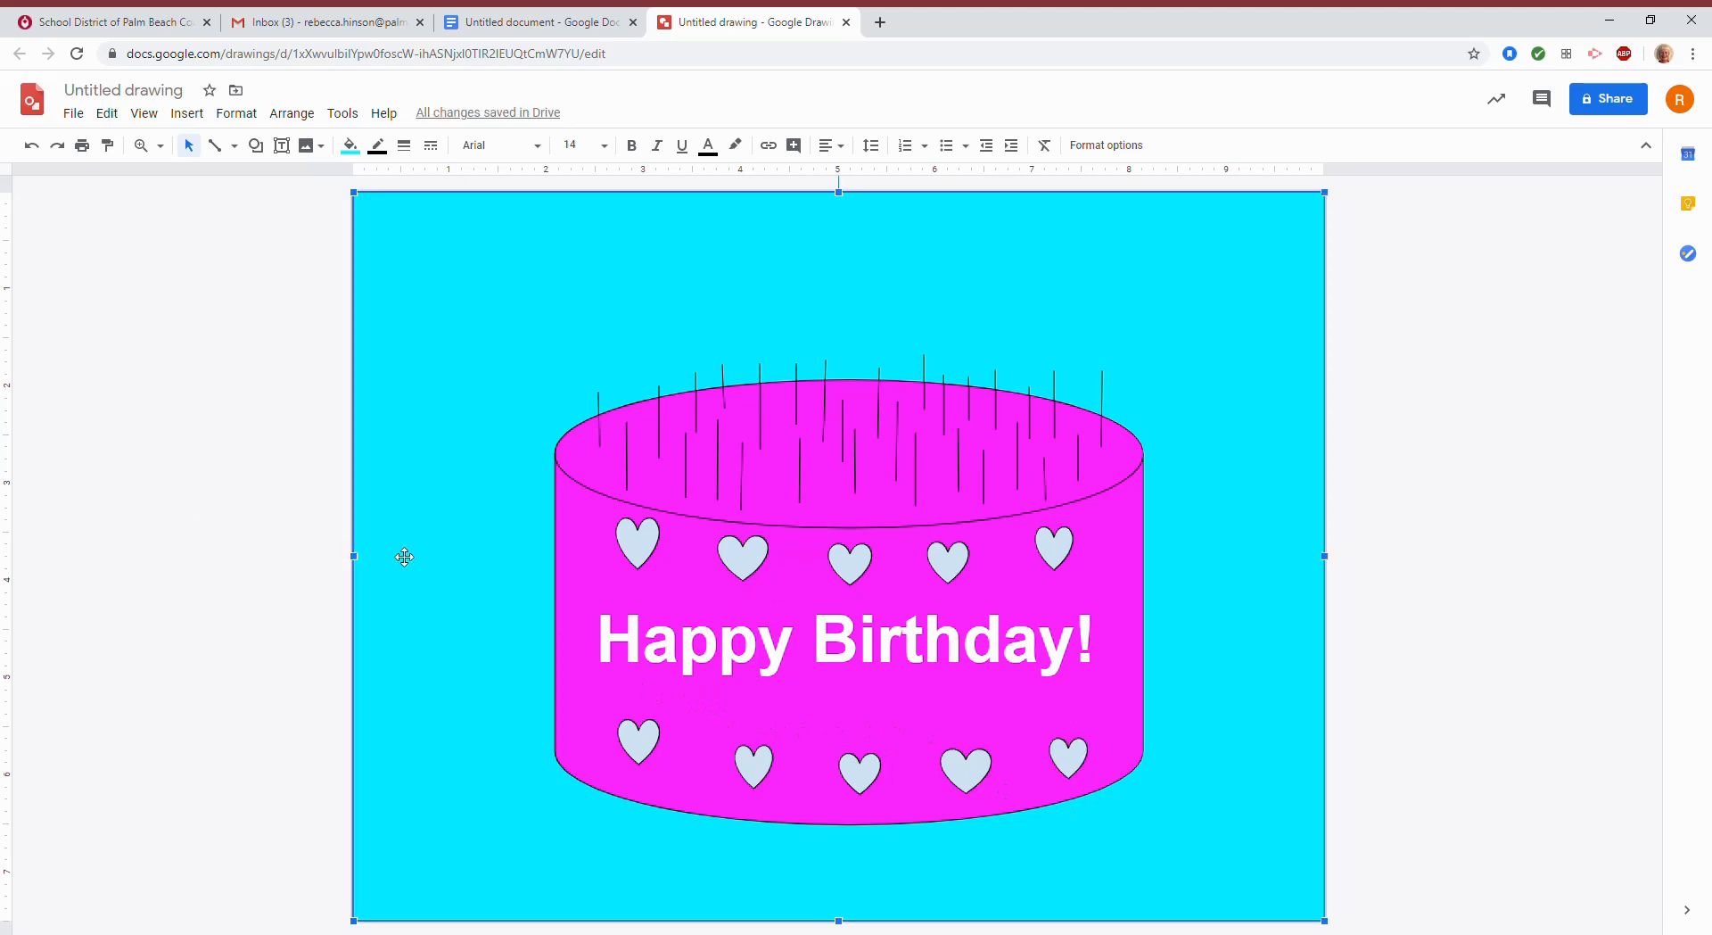
Drag the upper-row hearts sideways with snap guides to even out their spacing.
click(749, 665)
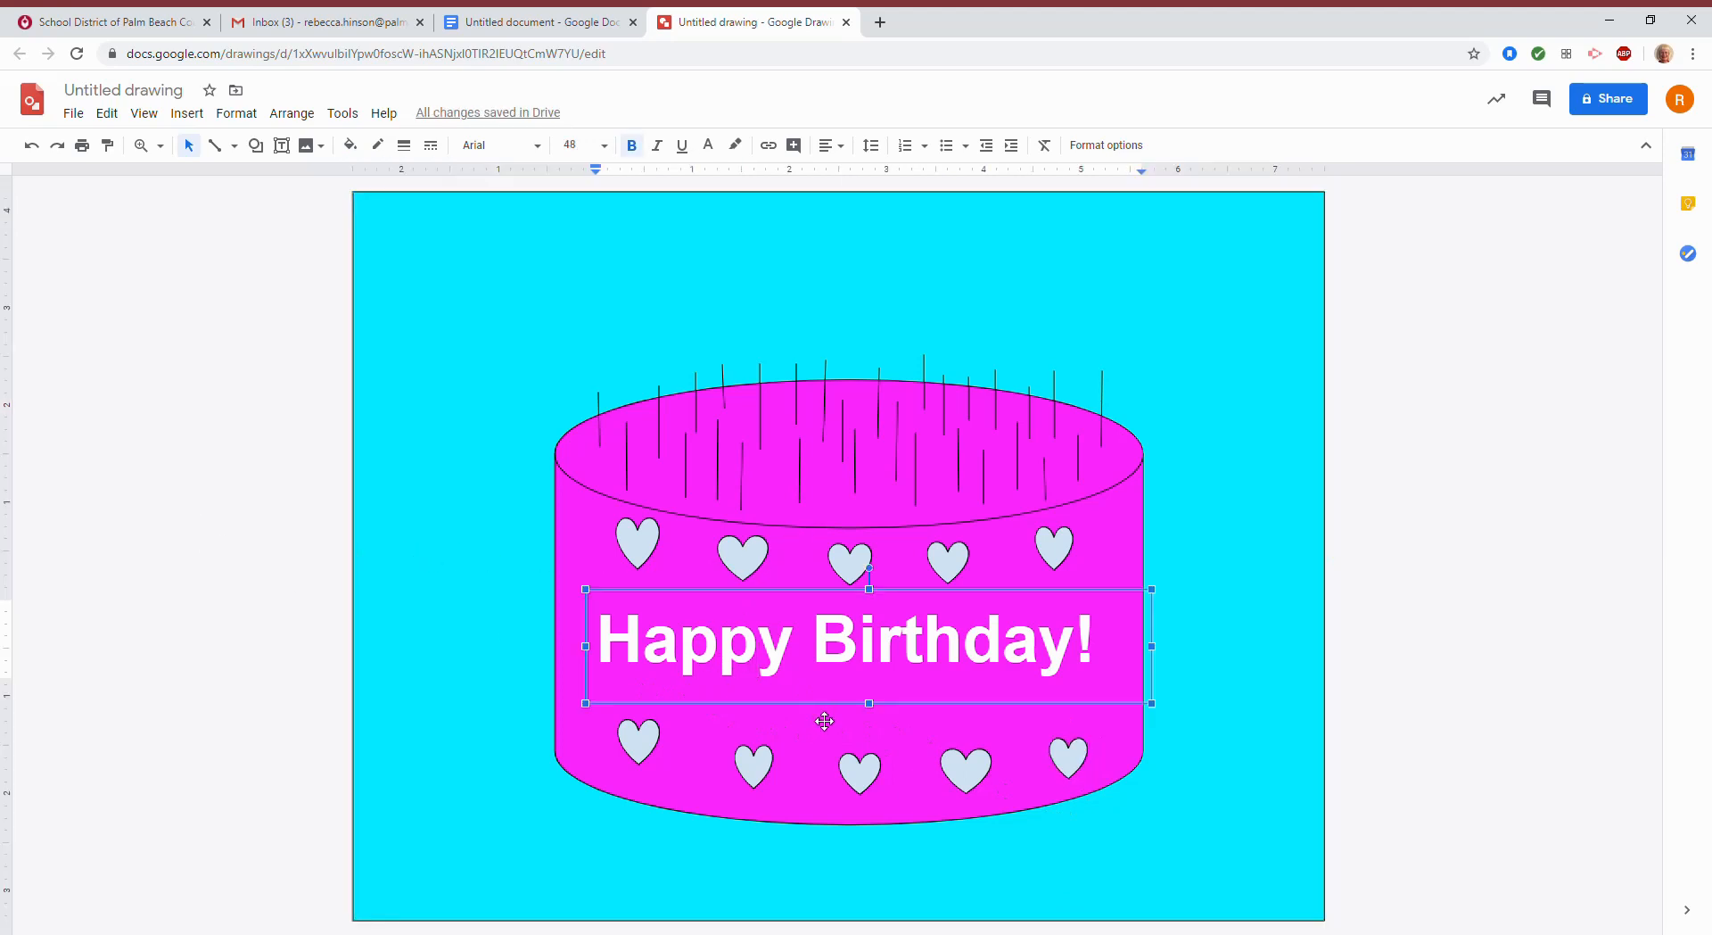
click(1253, 620)
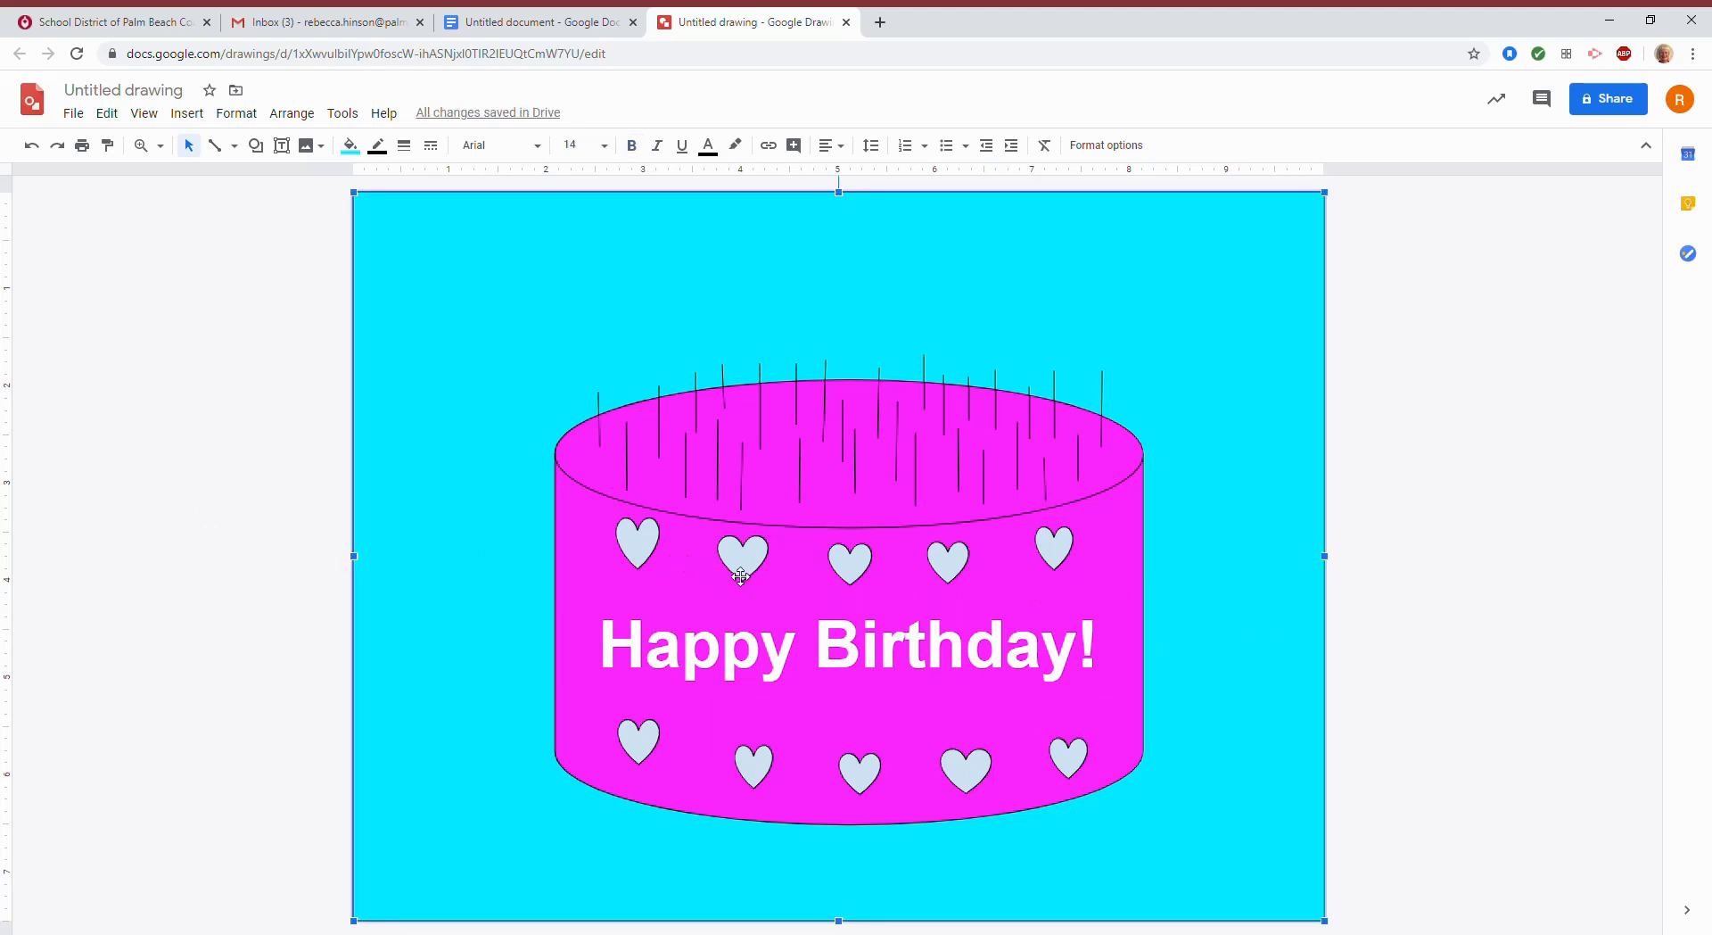
click(635, 554)
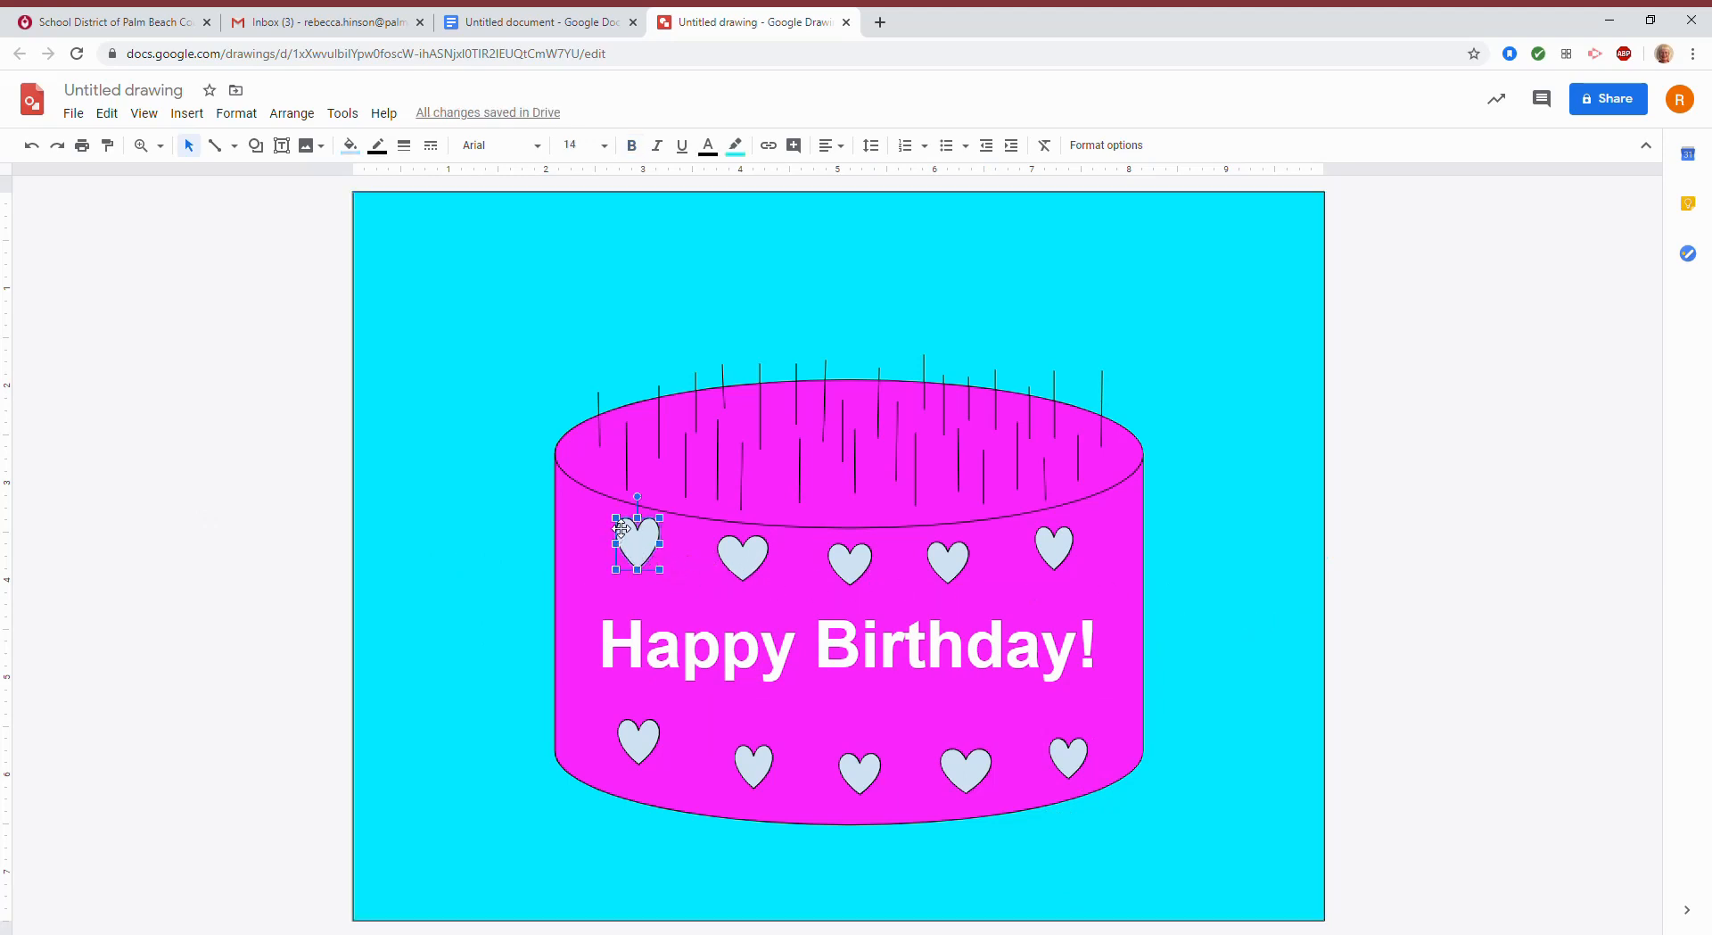
drag(652, 544, 749, 553)
drag(864, 573, 1066, 547)
click(1346, 554)
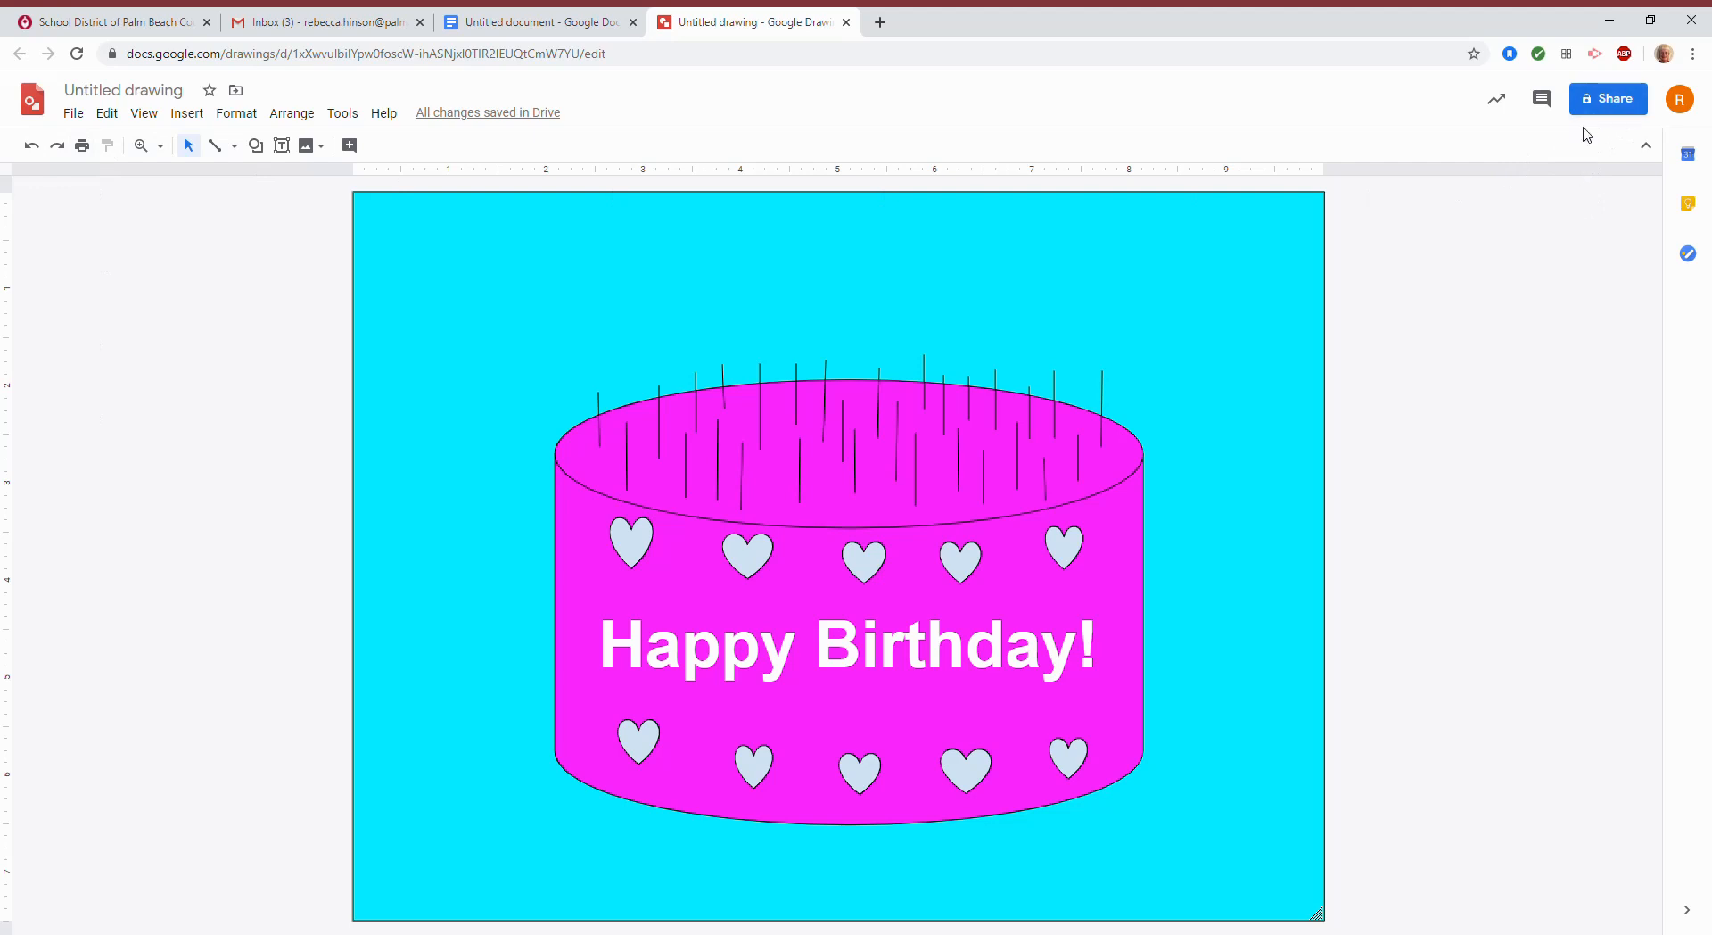
Name the drawing 'Cake' when starting to share it.
click(1605, 98)
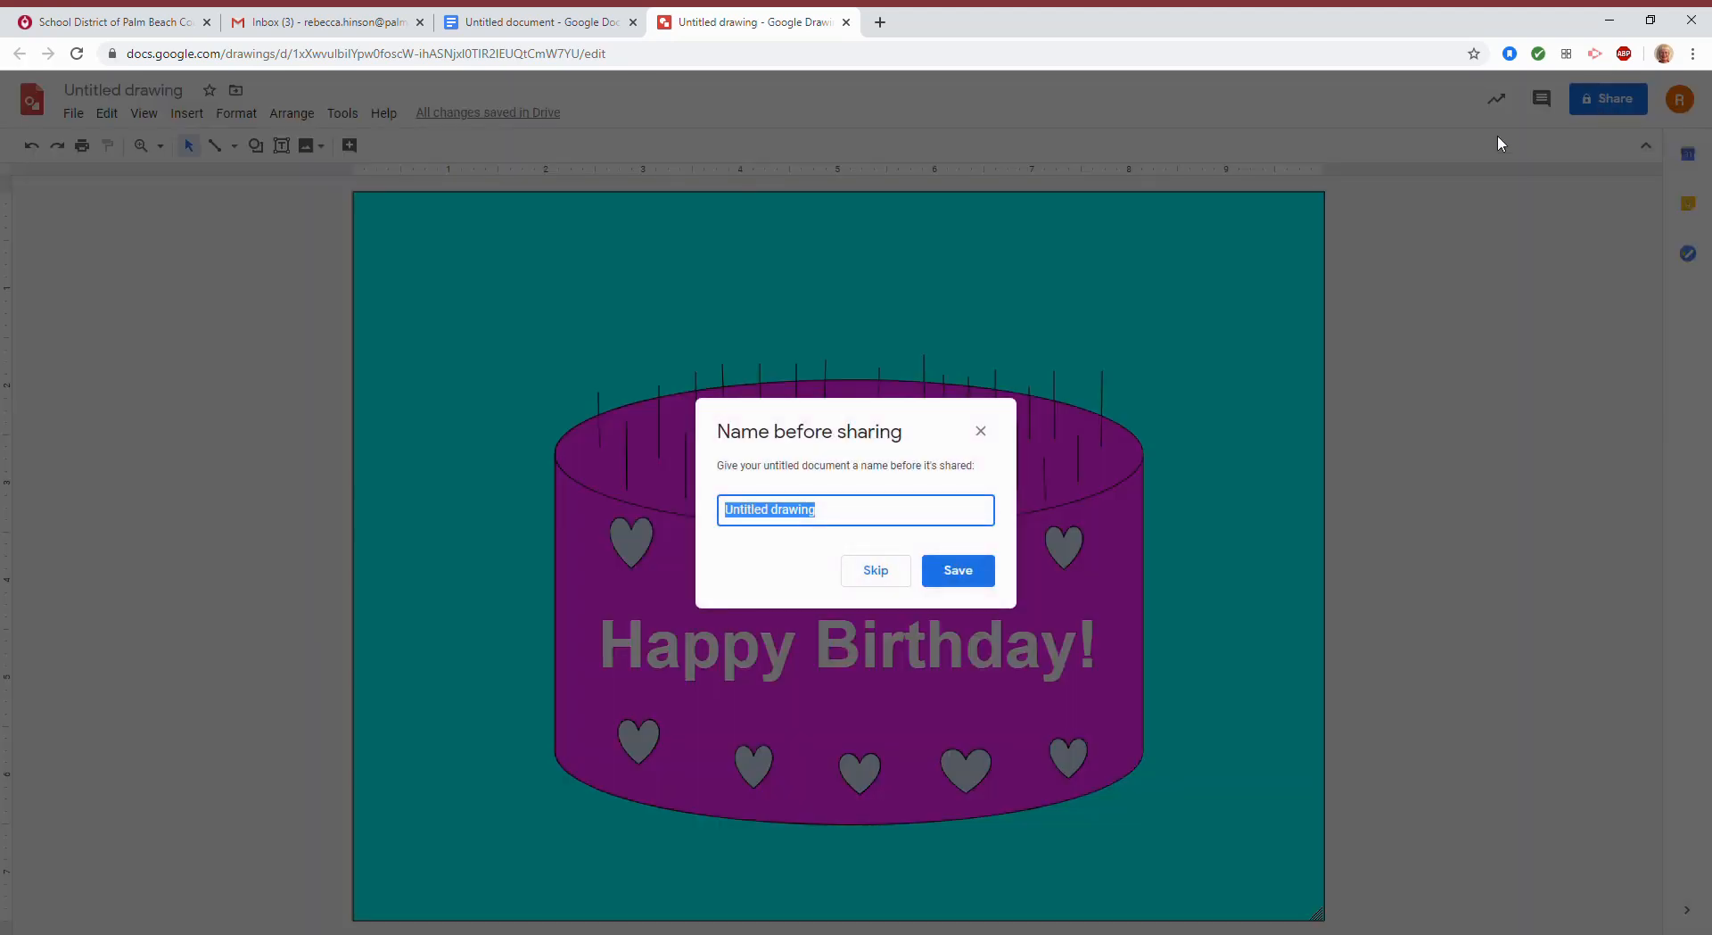
text(Cake)
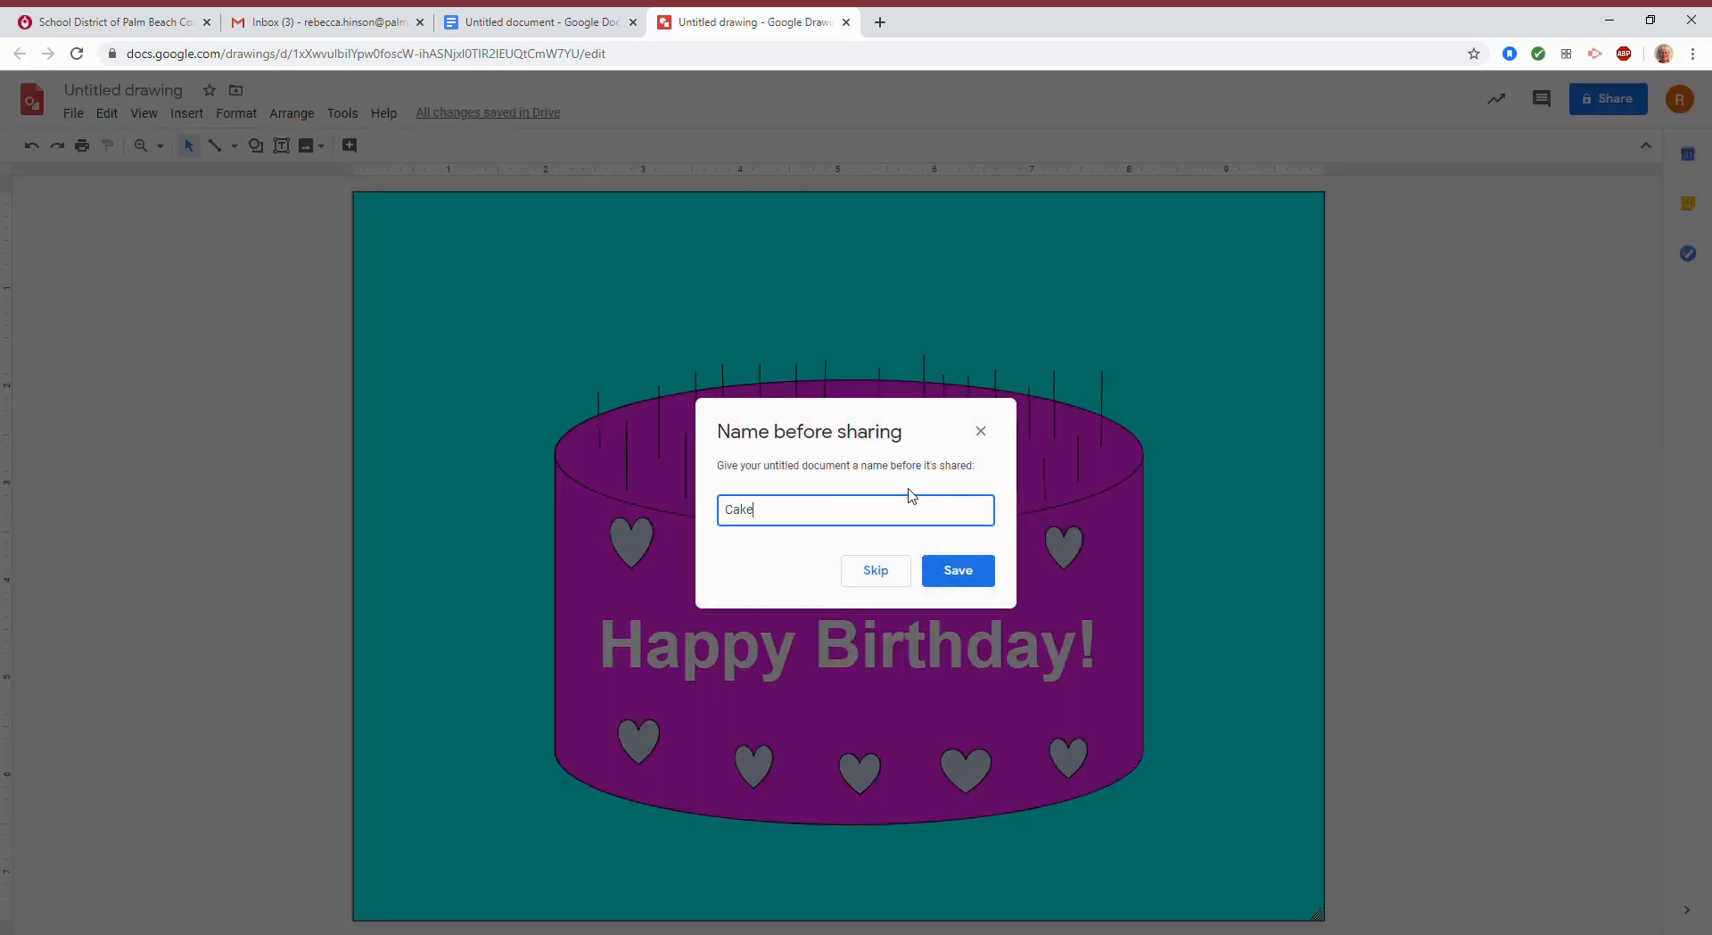
click(946, 562)
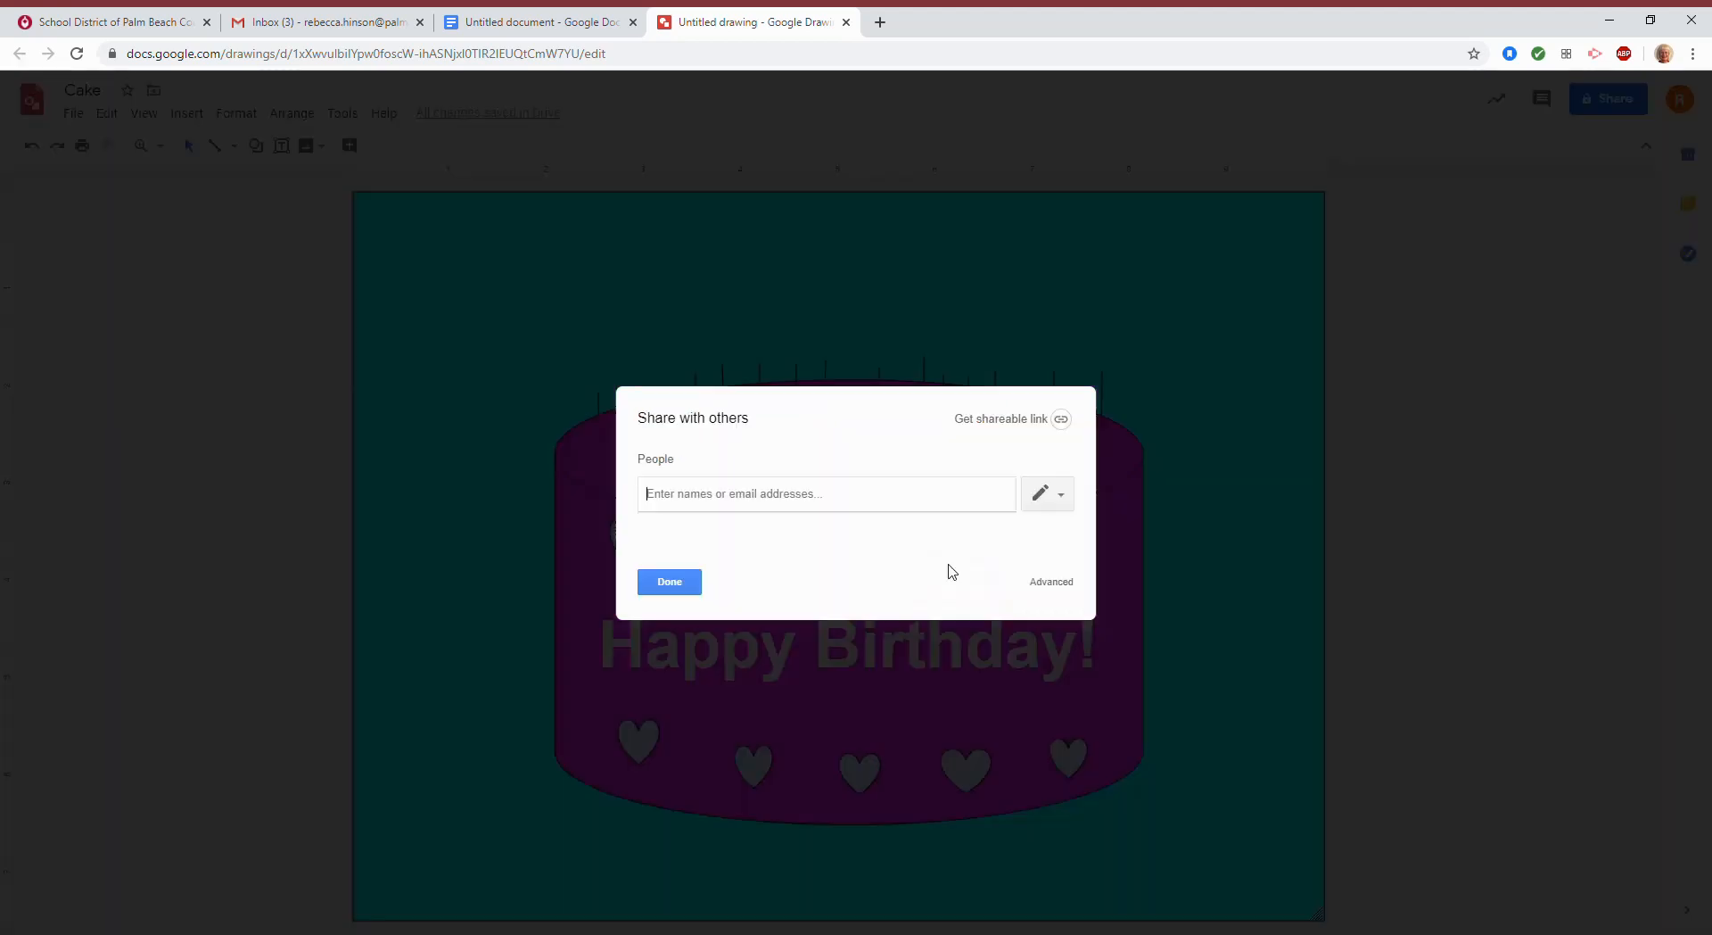
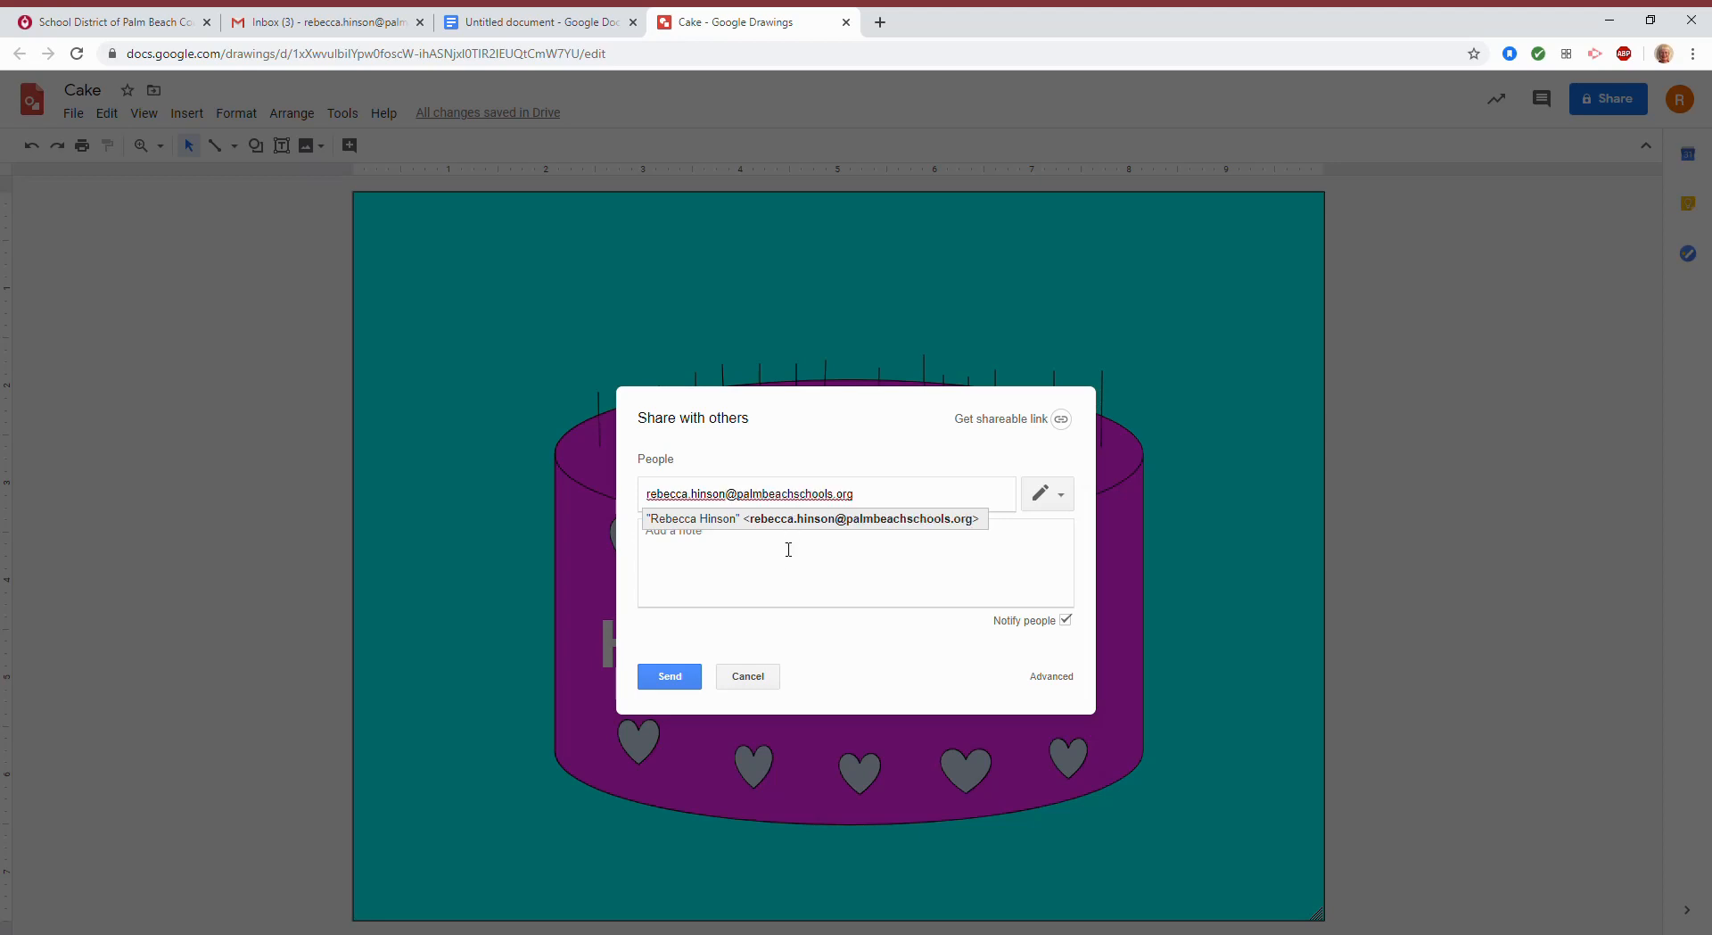
Add the two recipients by e-mail address and begin writing a note.
click(833, 542)
click(866, 498)
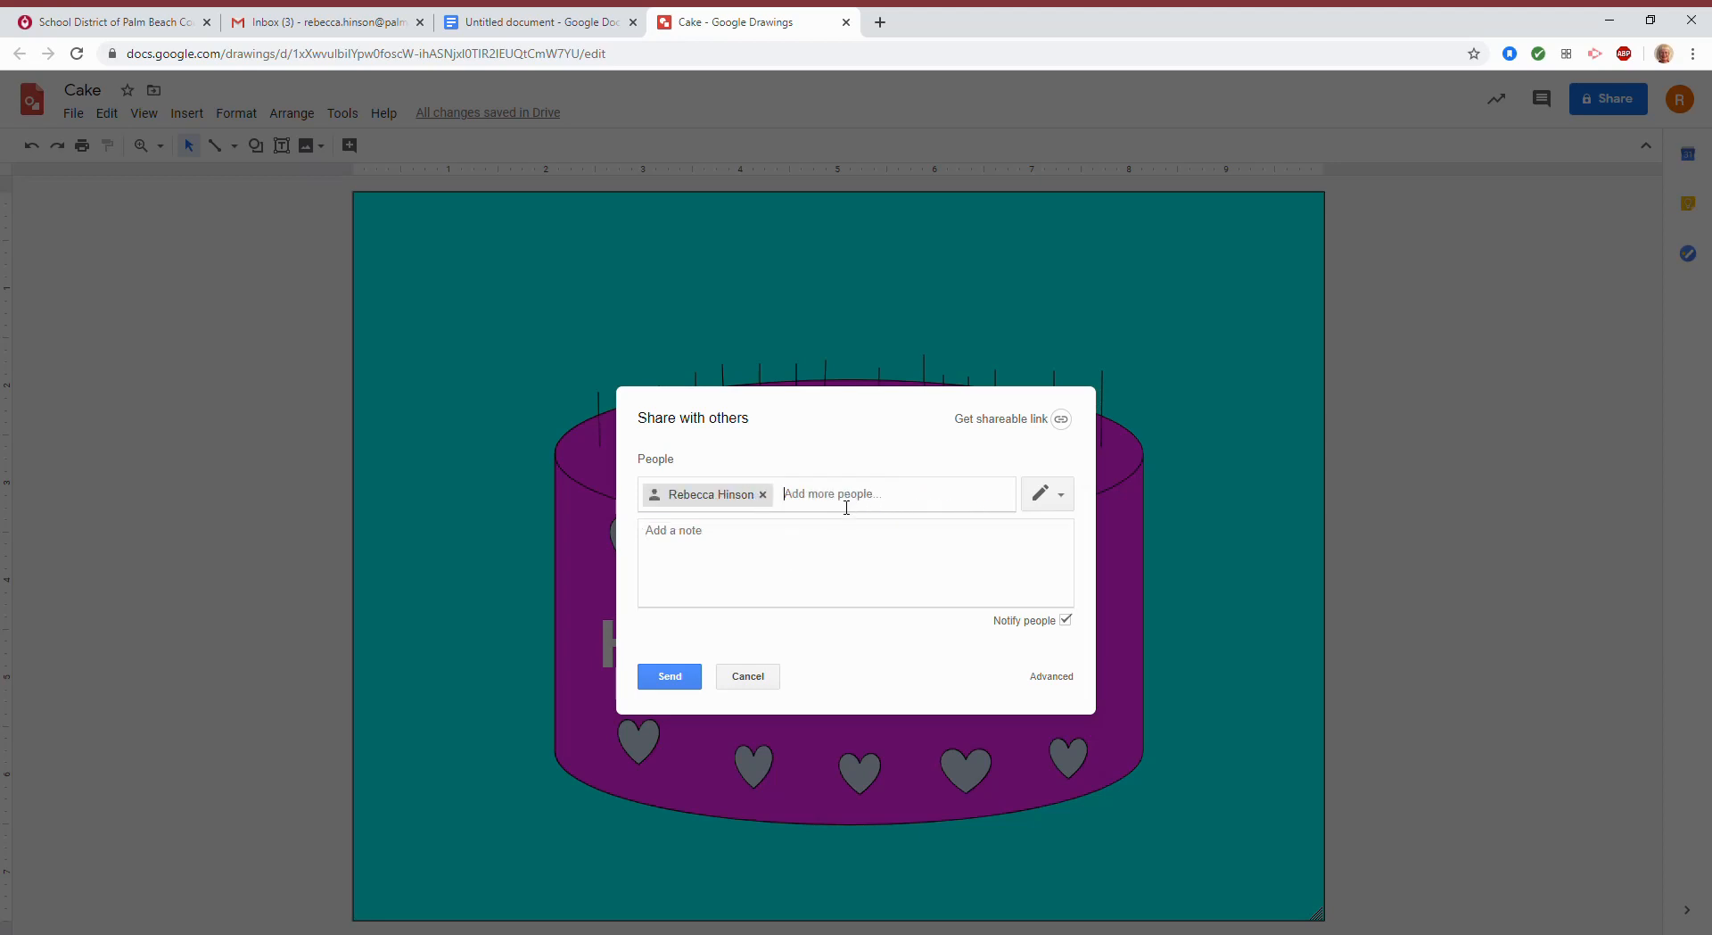
text(Sue)
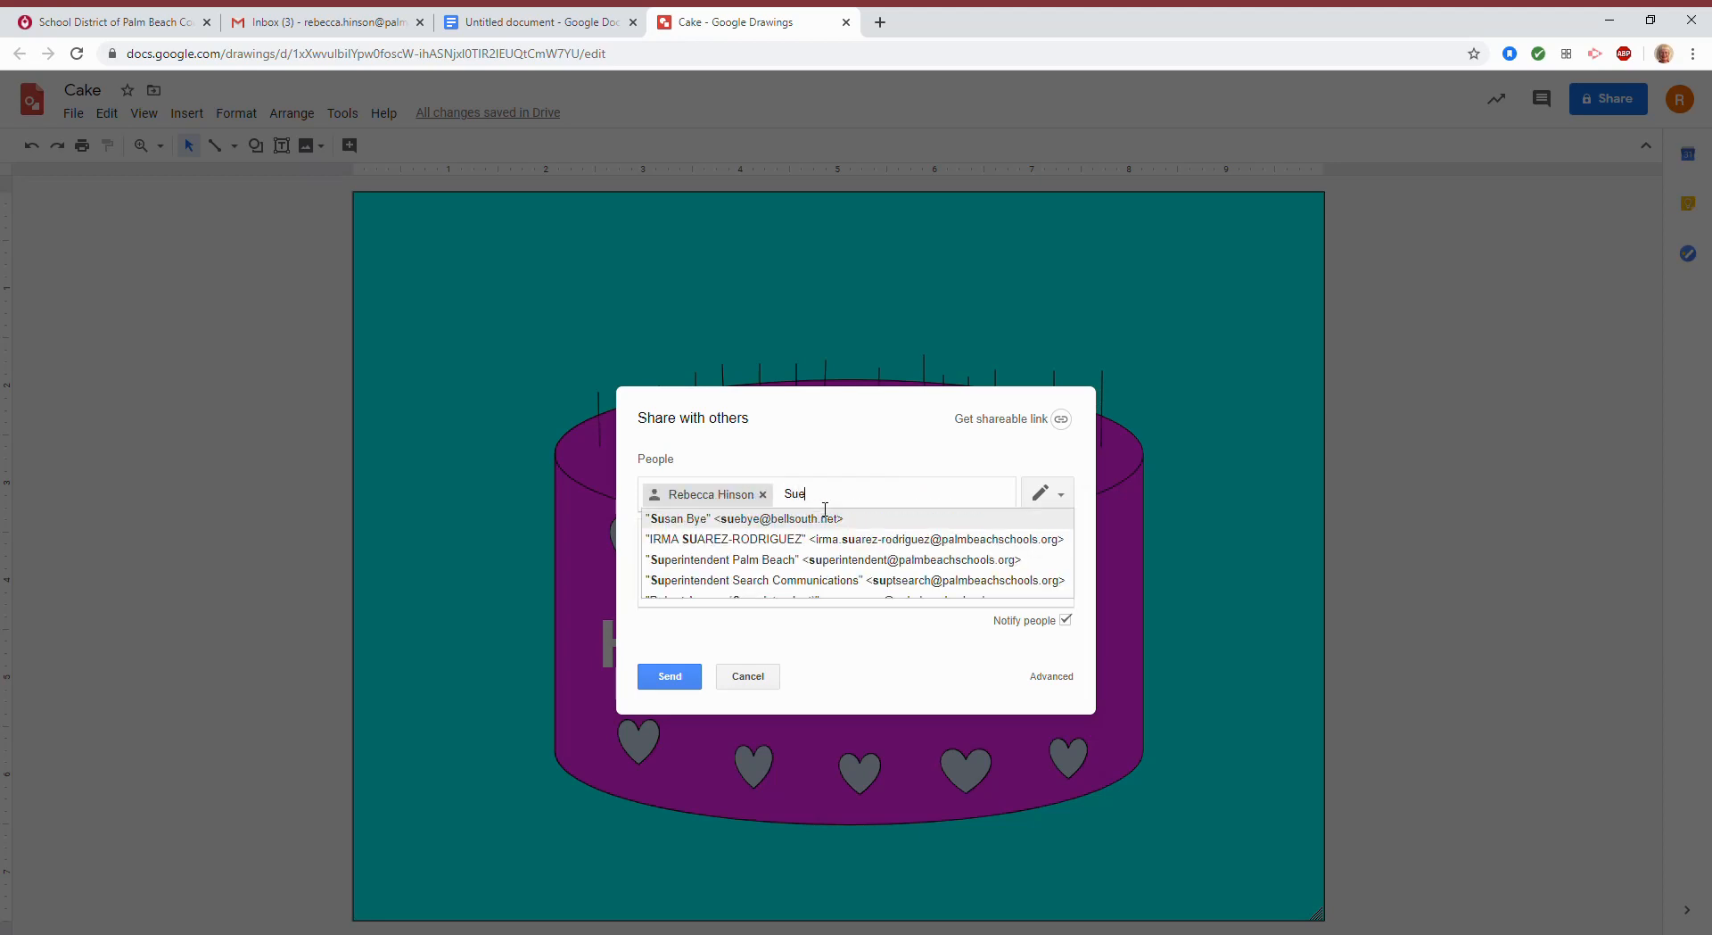
click(823, 522)
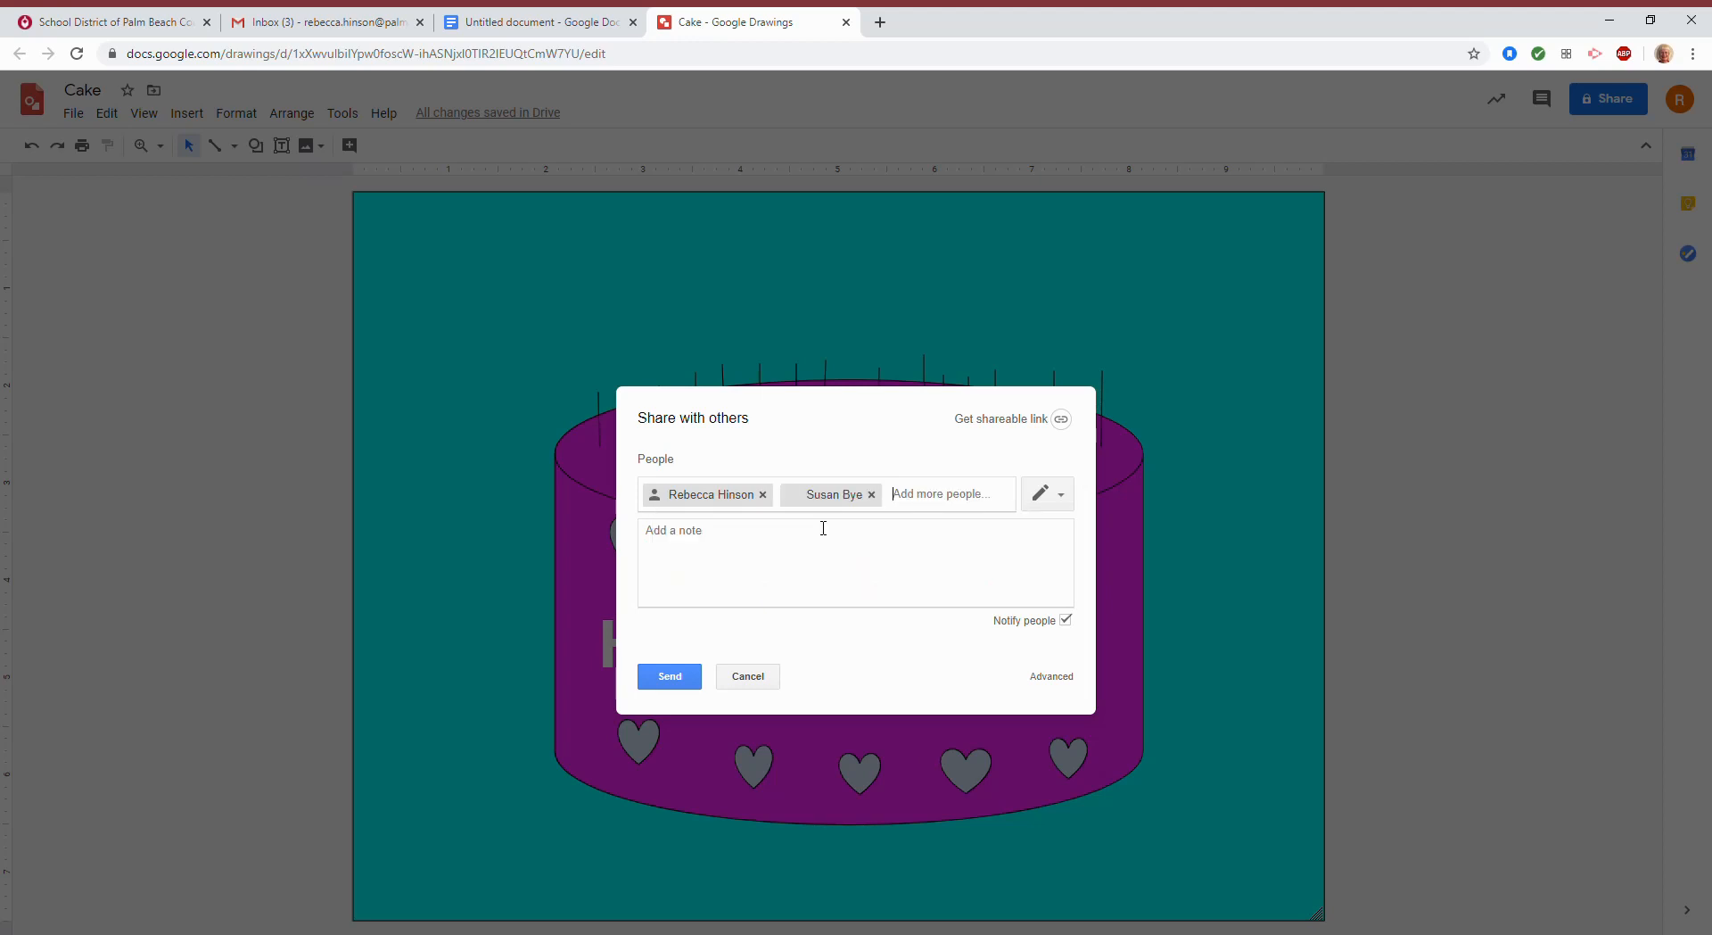
click(751, 552)
text(Happy Birthday soul sister!)
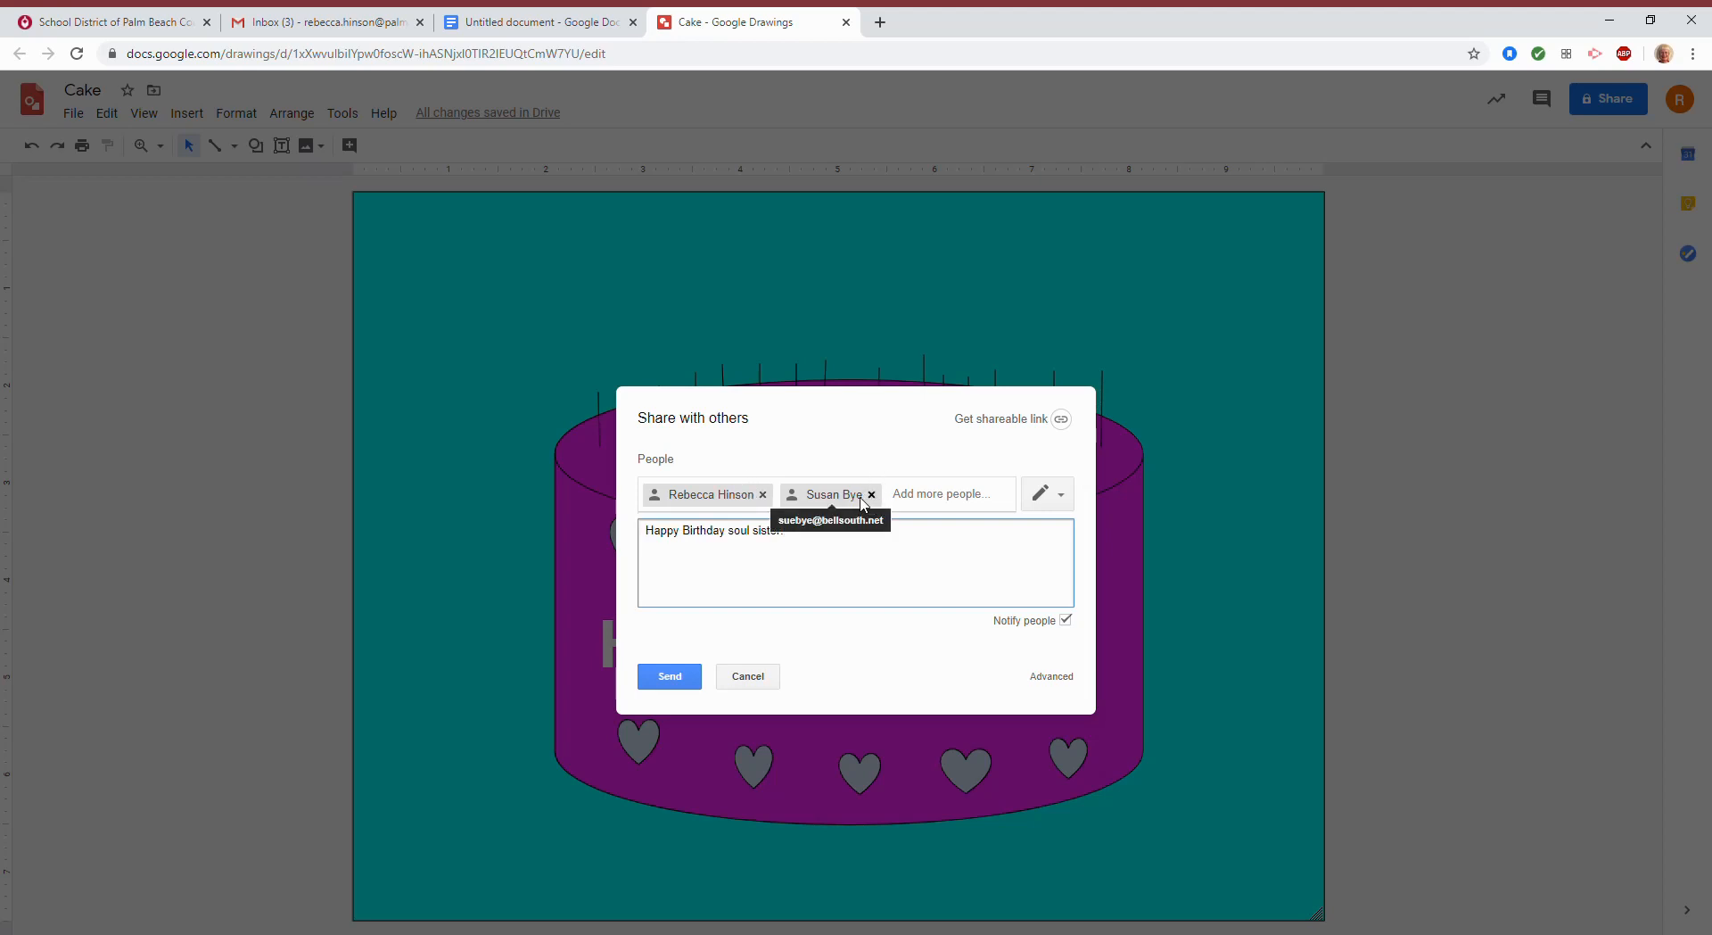
Send the drawing with its birthday note and confirm sharing outside the organization.
click(671, 676)
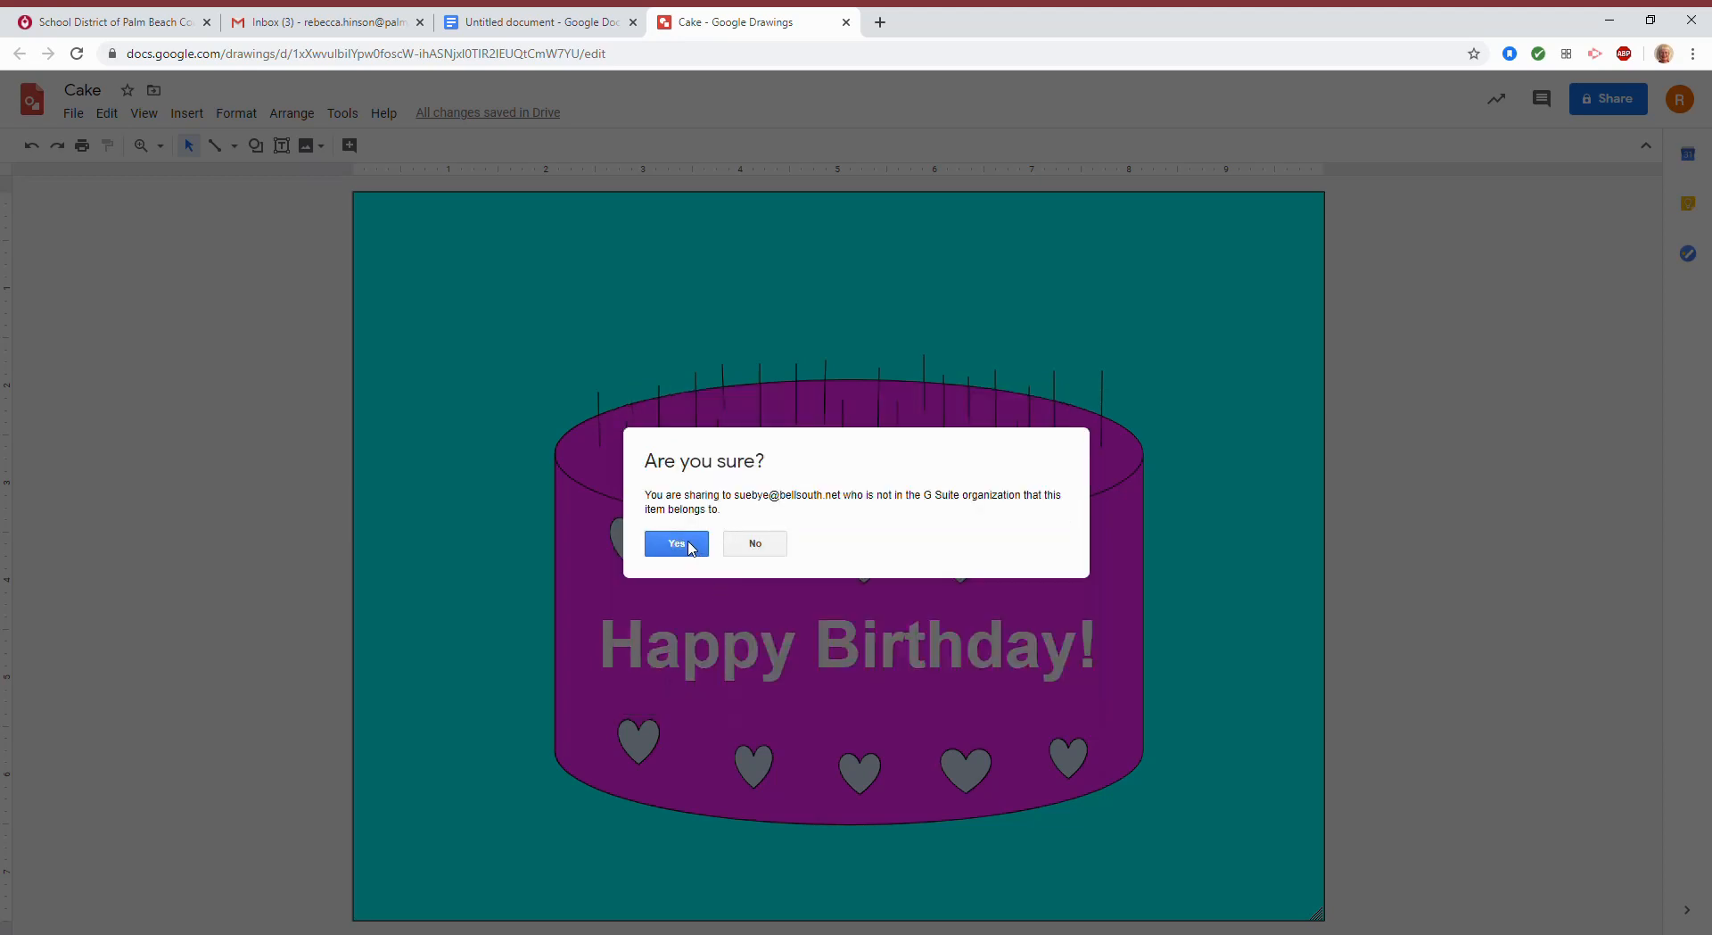
click(685, 544)
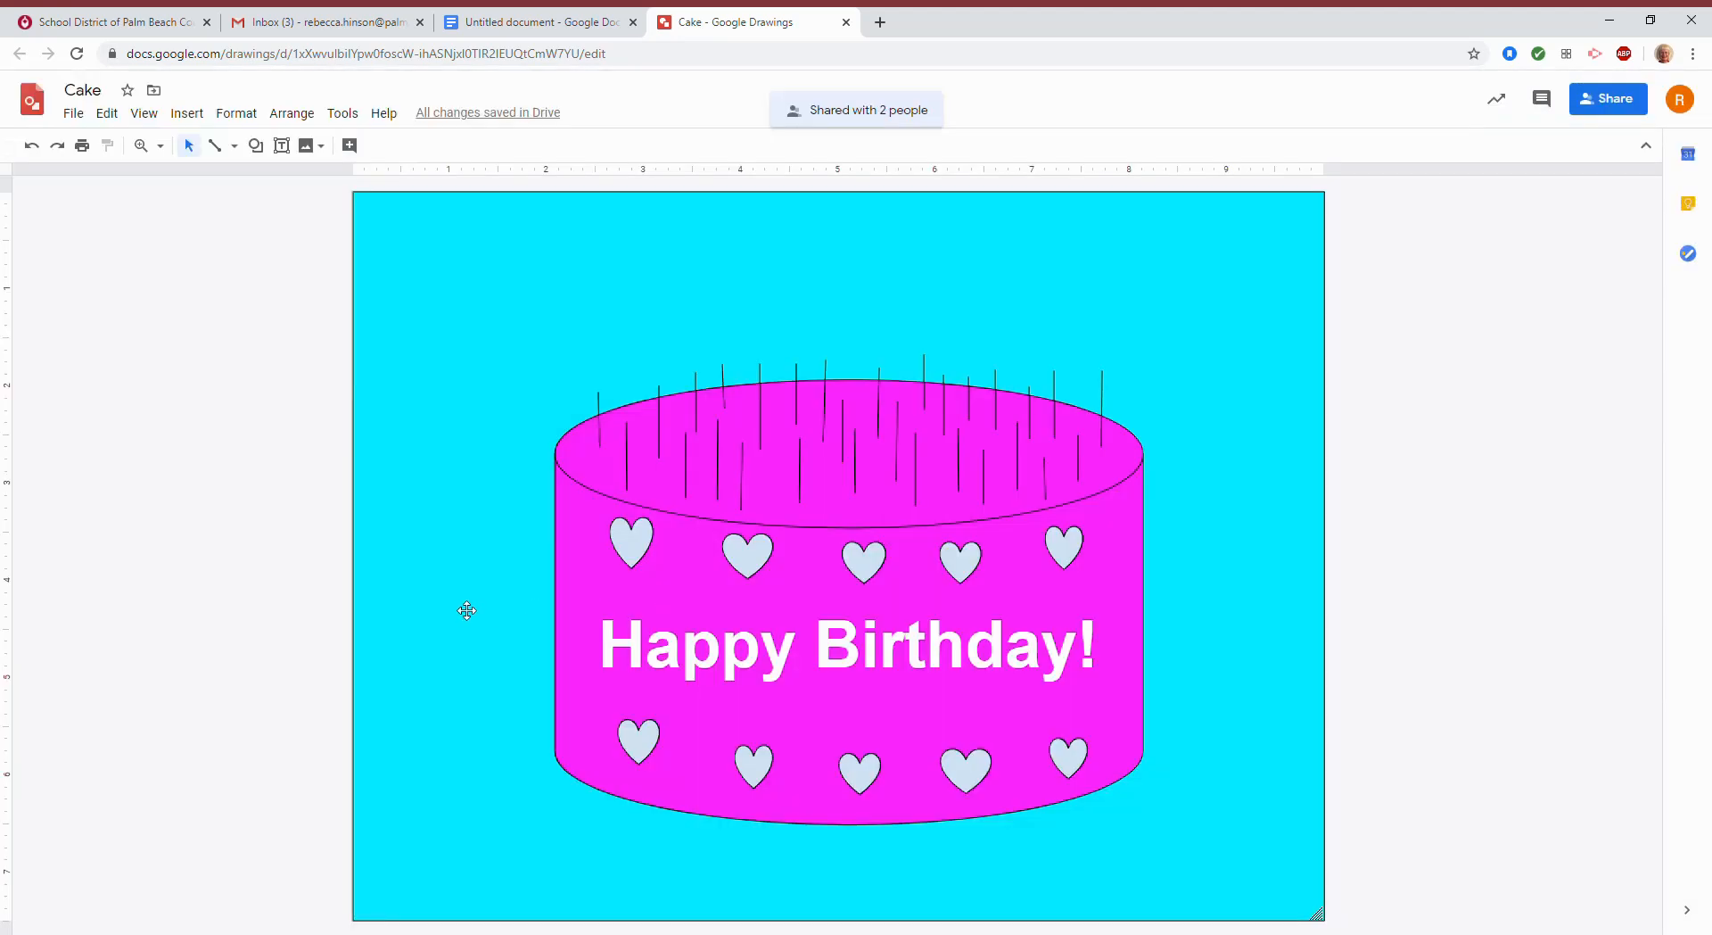